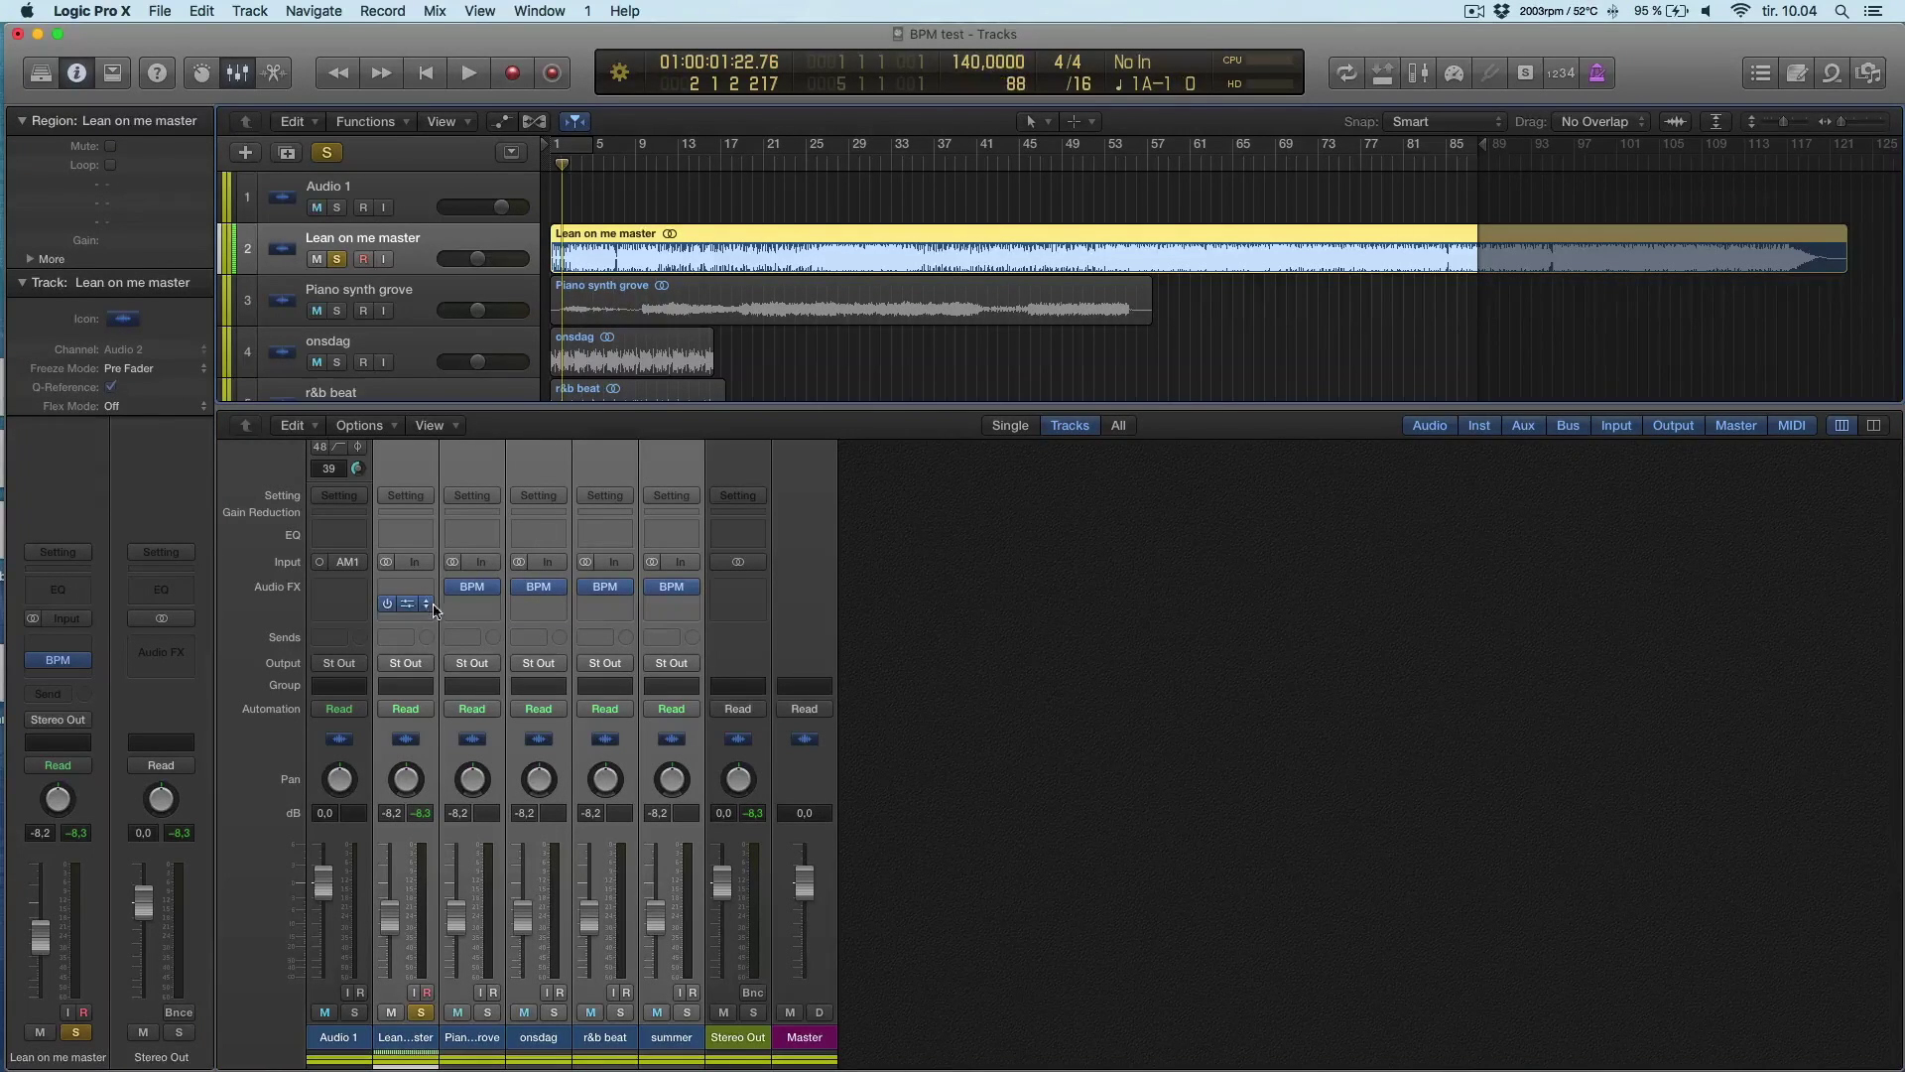
Step: Play Lean on me master with its BPM Counter open until it reads 70.1 BPM
{"action": "left_click", "coordinate": [403, 608]}
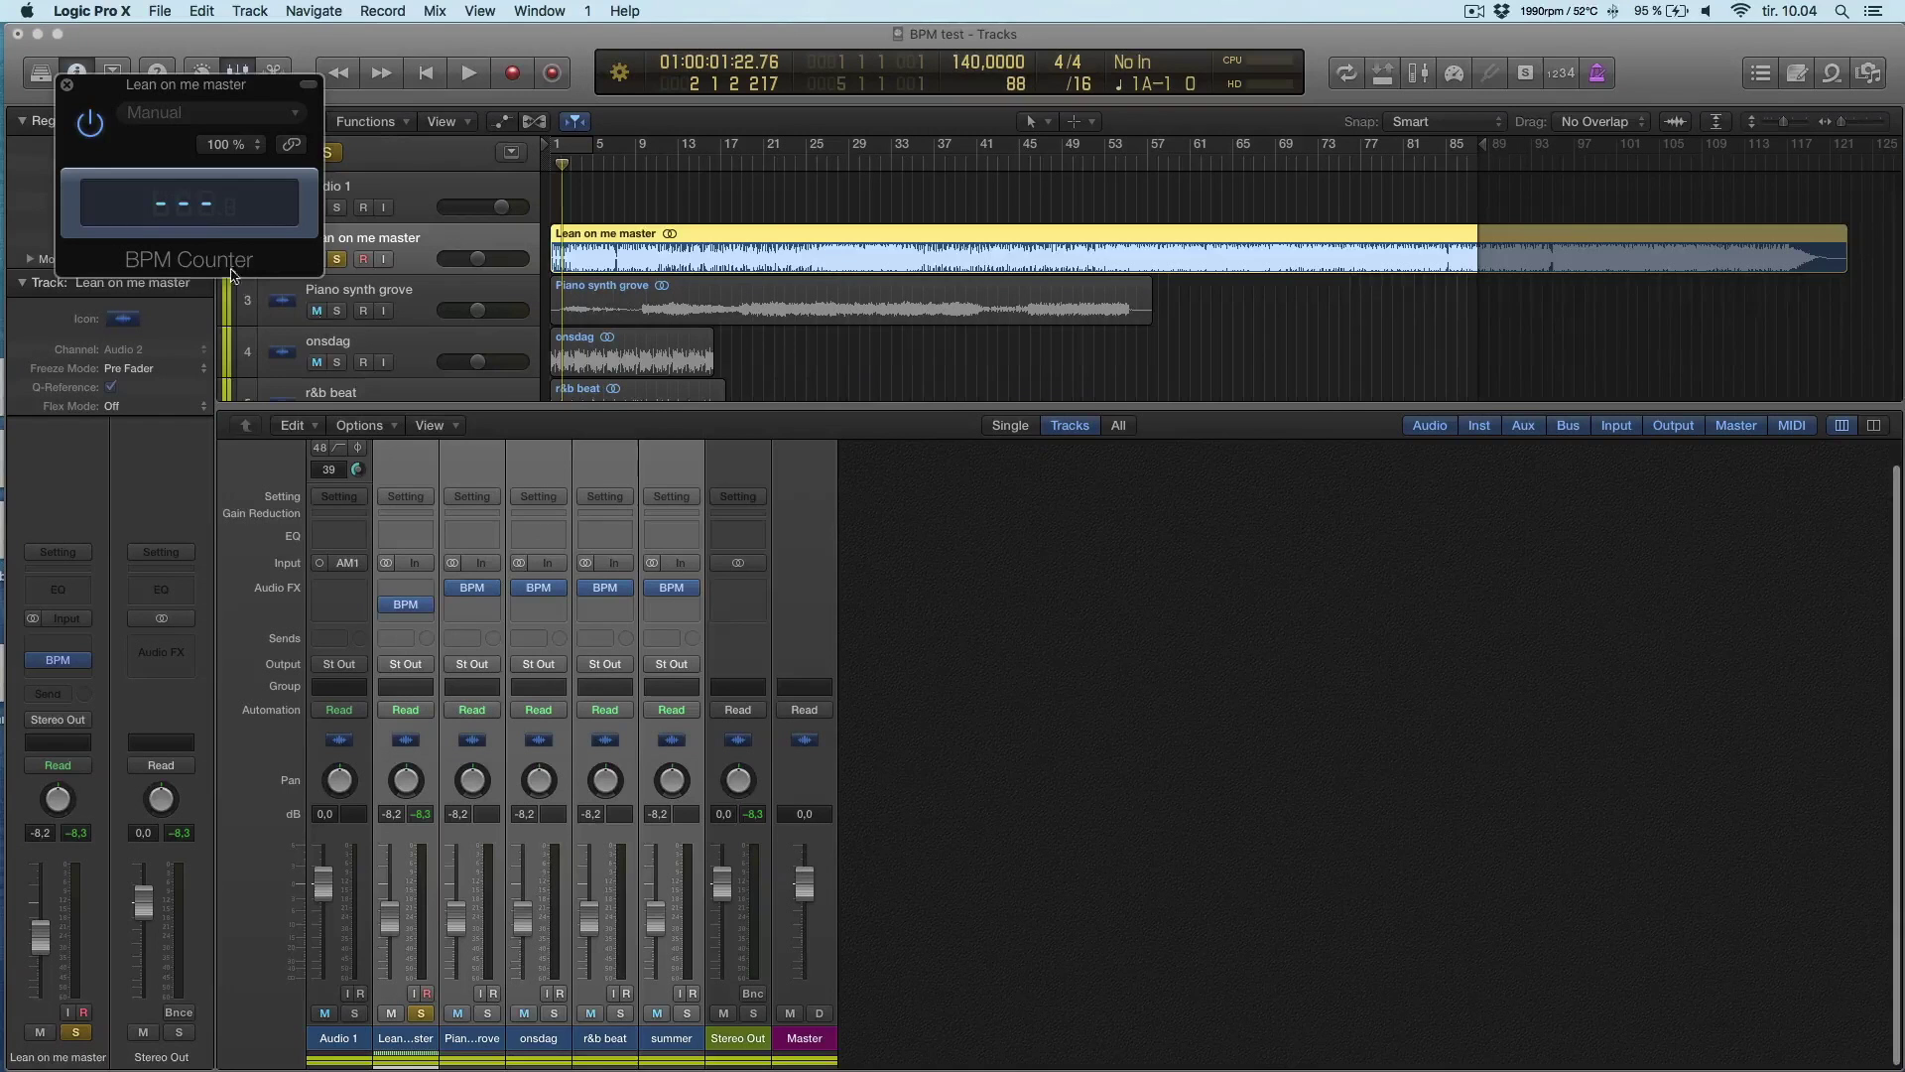
{"action": "key", "text": "space"}
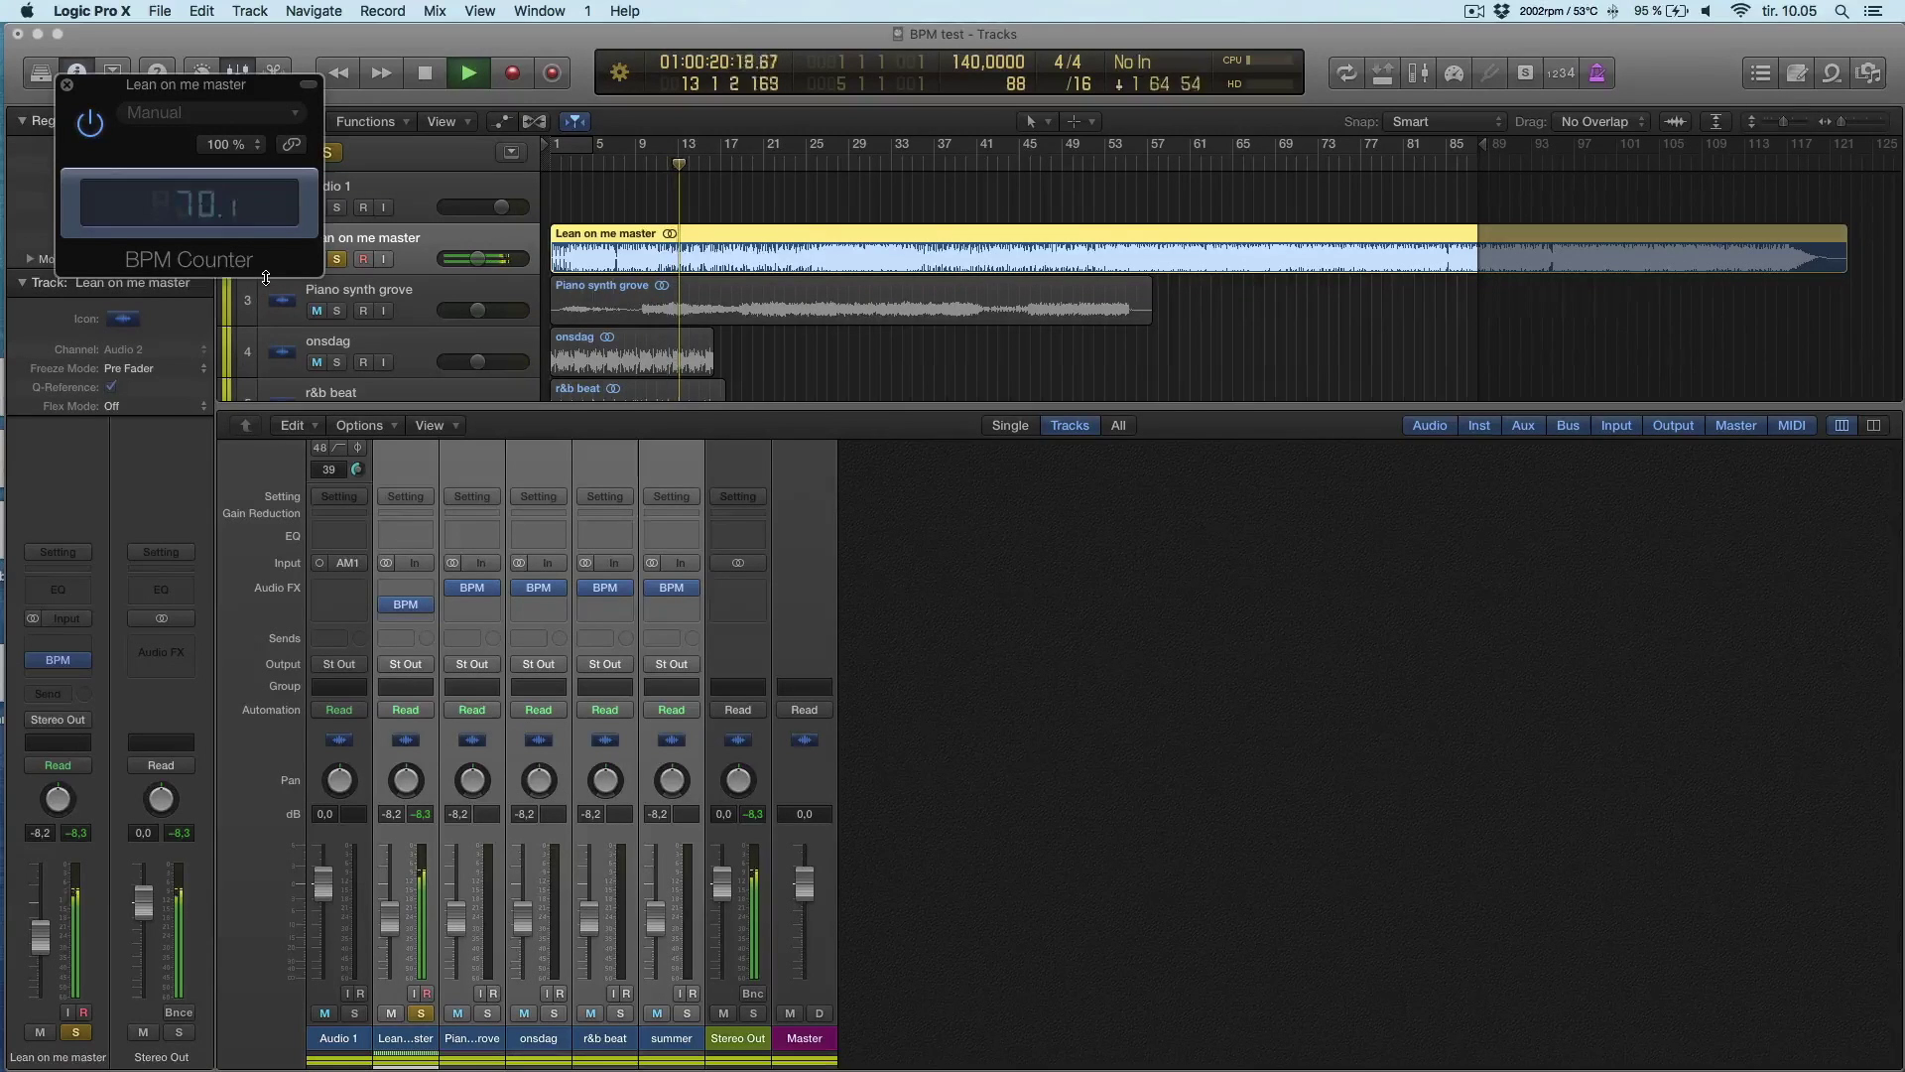
{"action": "key", "text": "space"}
{"action": "left_click_drag", "start_coordinate": [197, 125], "coordinate": [500, 184]}
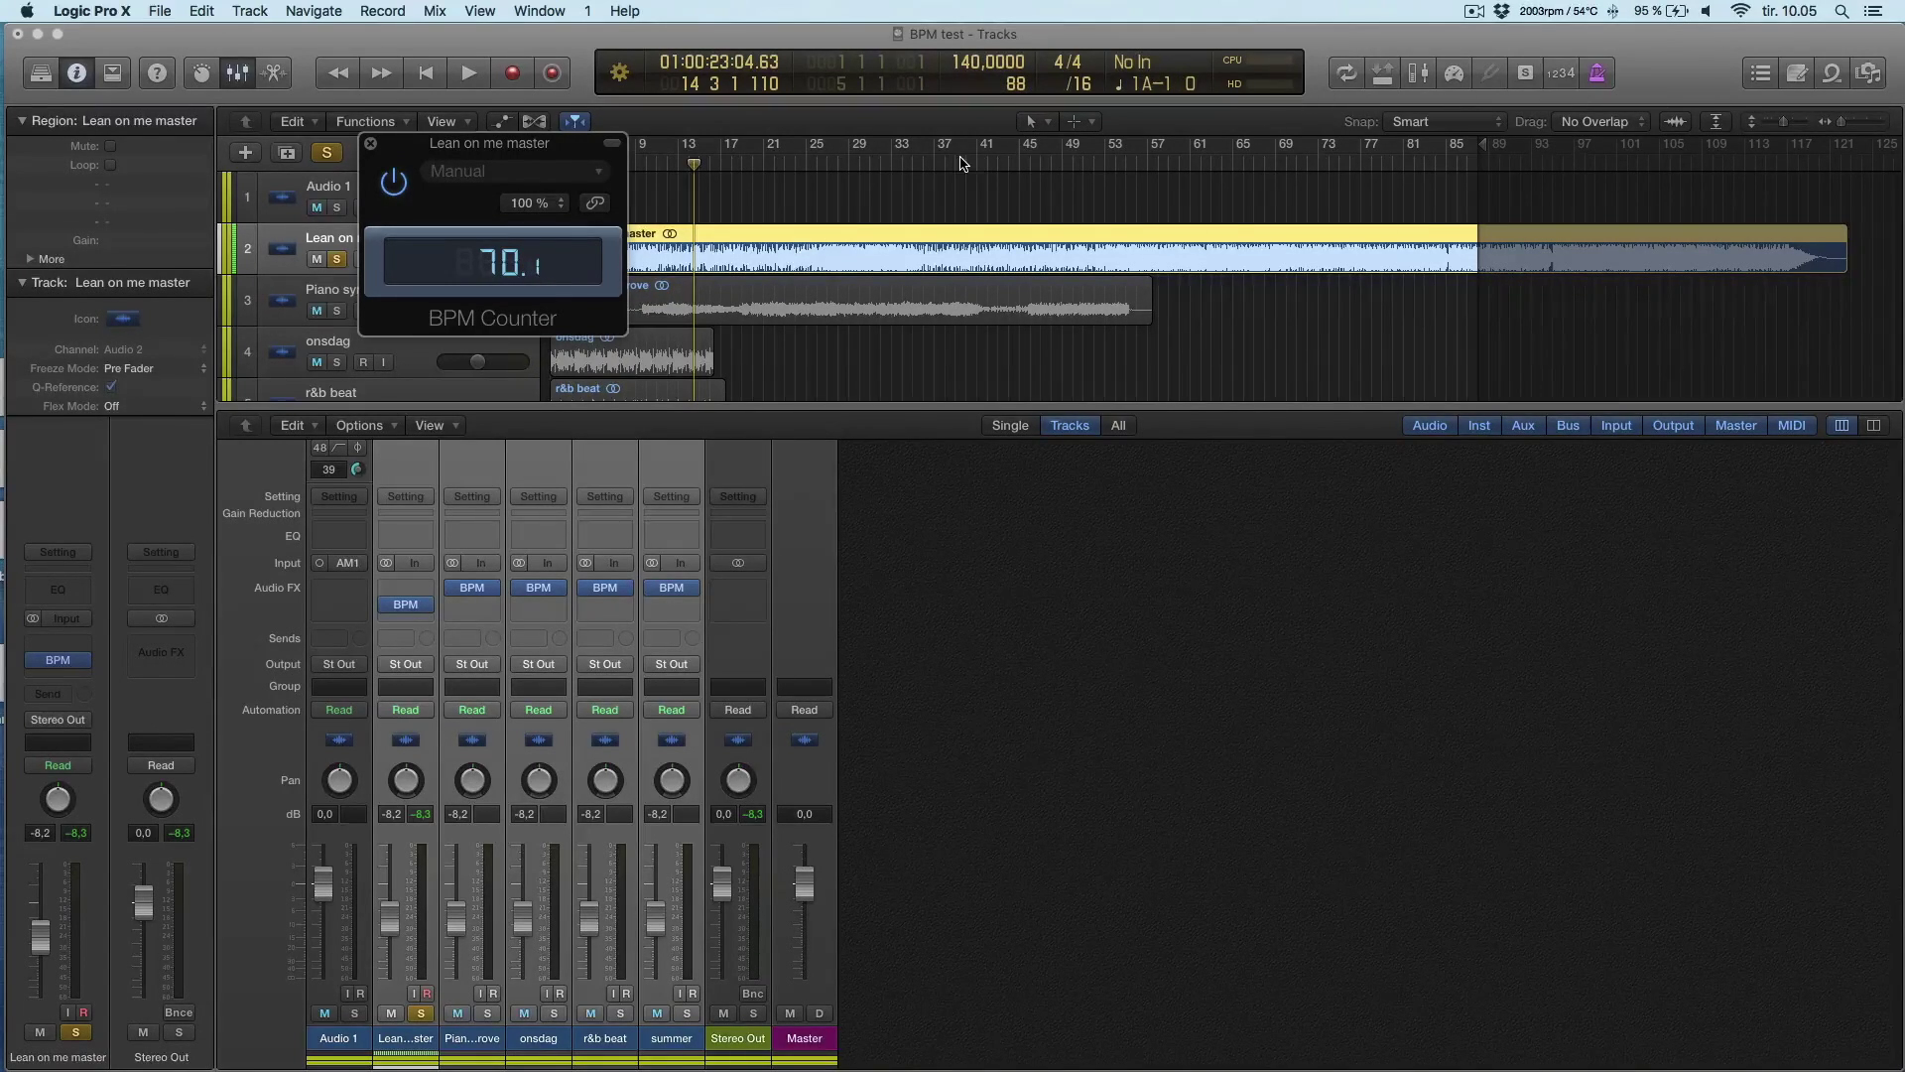
Step: Set the project tempo to 70 and play the song, lowering then raising the linked channel faders
{"action": "double_click", "coordinate": [987, 62]}
{"action": "type", "text": "70"}
{"action": "key", "text": "Return"}
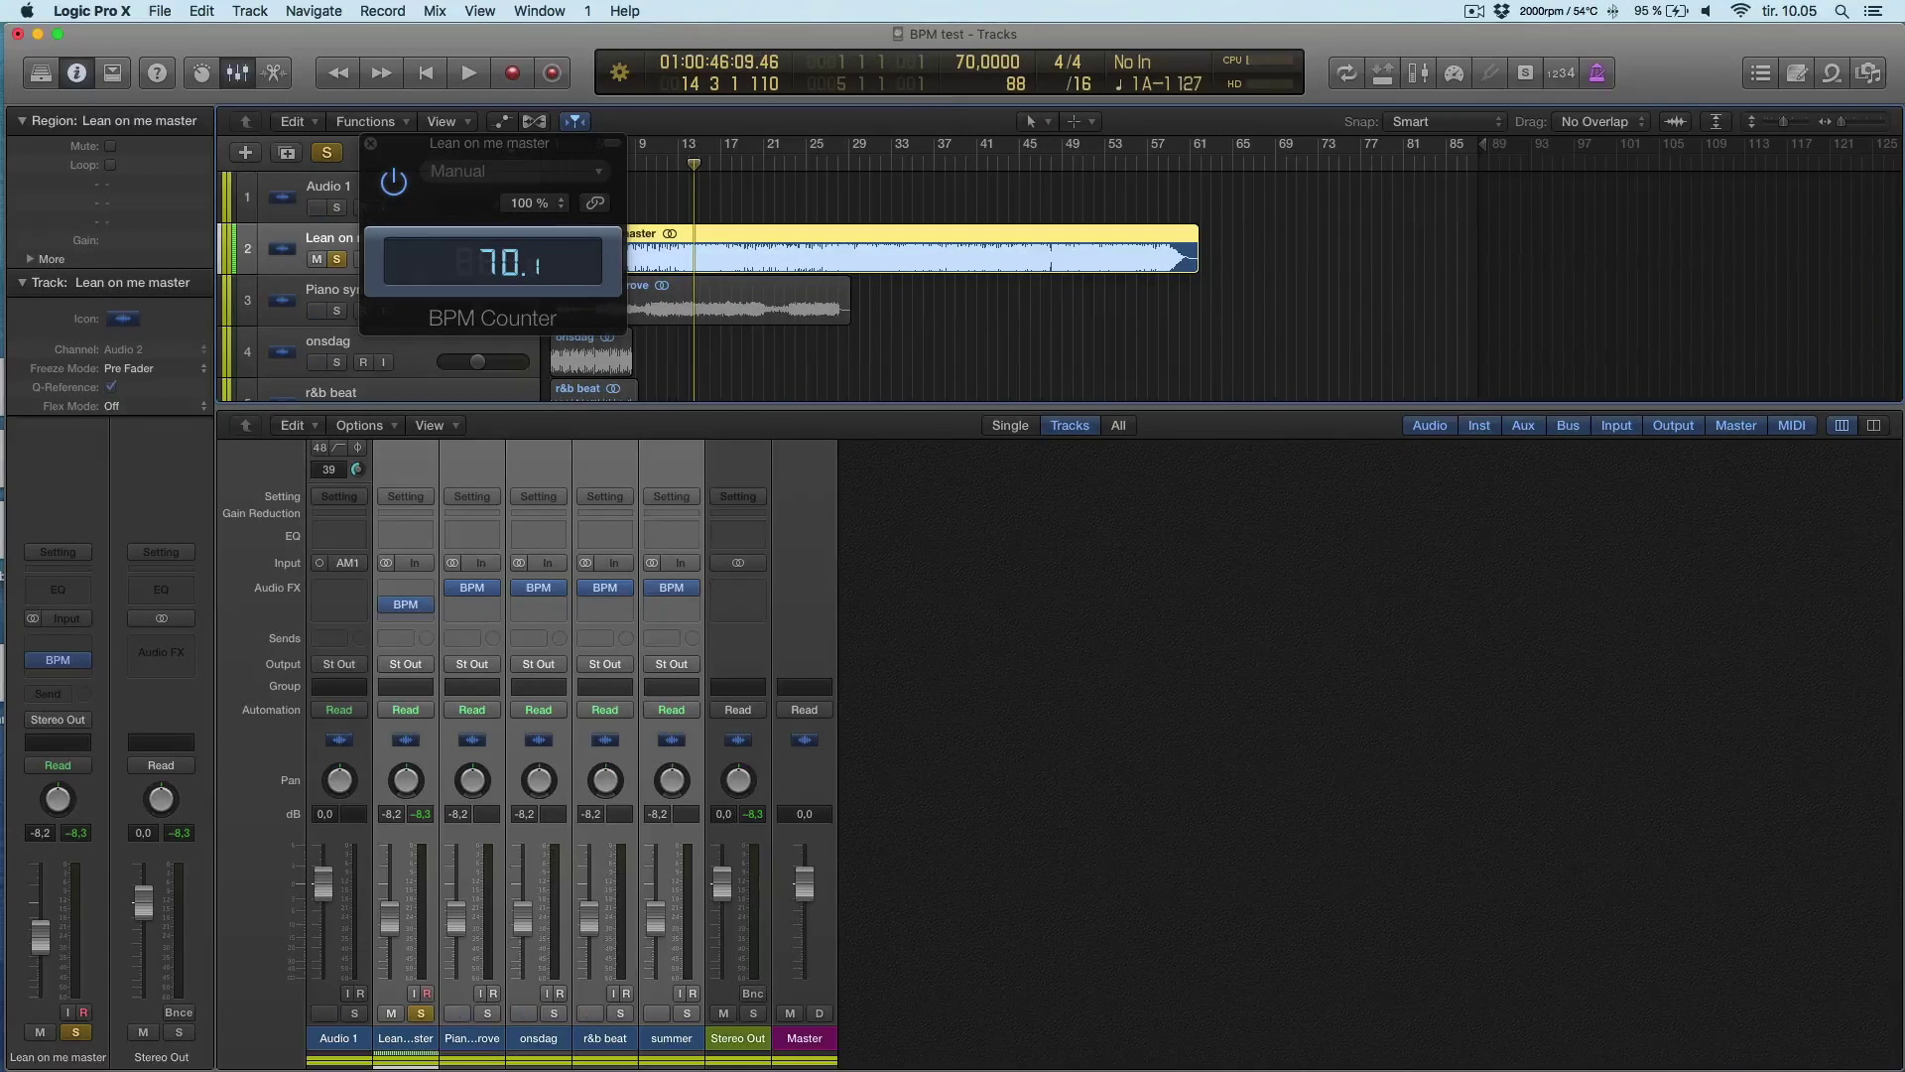
{"action": "key", "text": "Return"}
{"action": "key", "text": "space"}
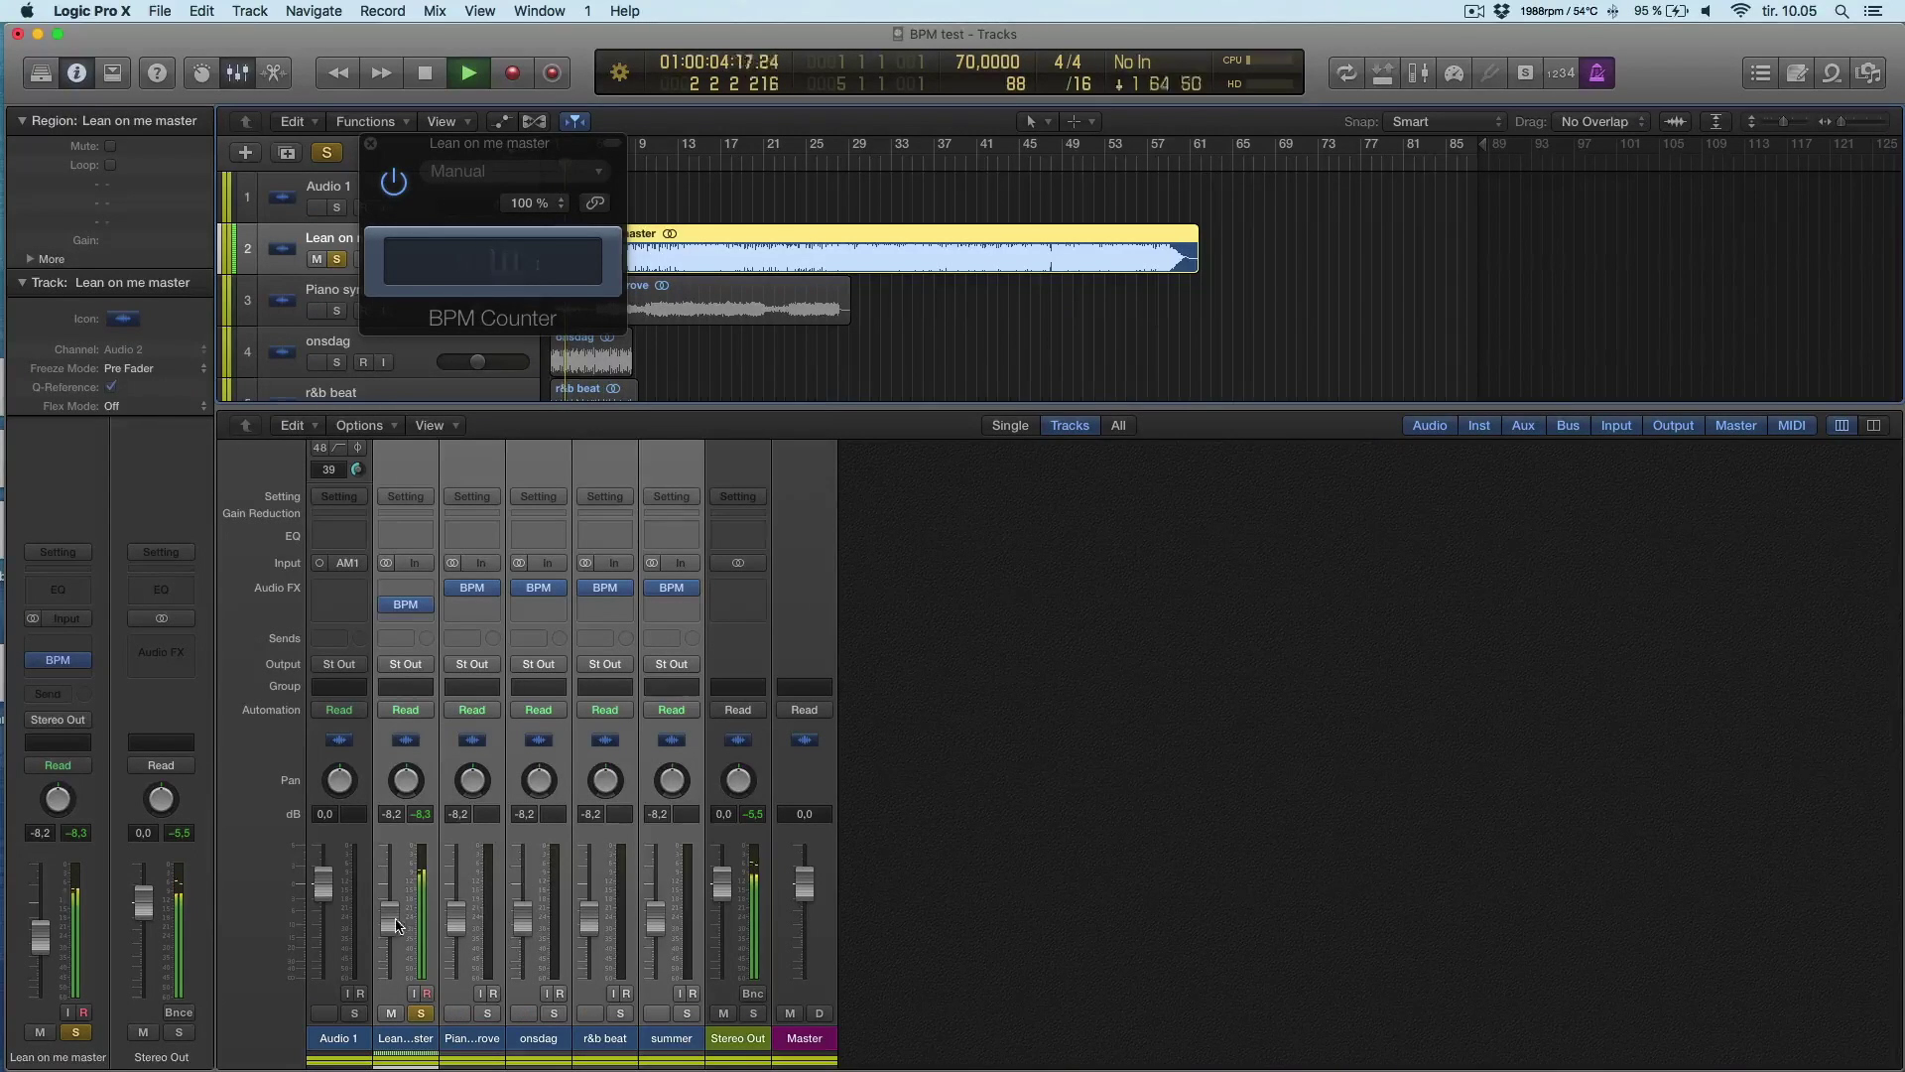
{"action": "left_click_drag", "start_coordinate": [397, 925], "coordinate": [395, 966]}
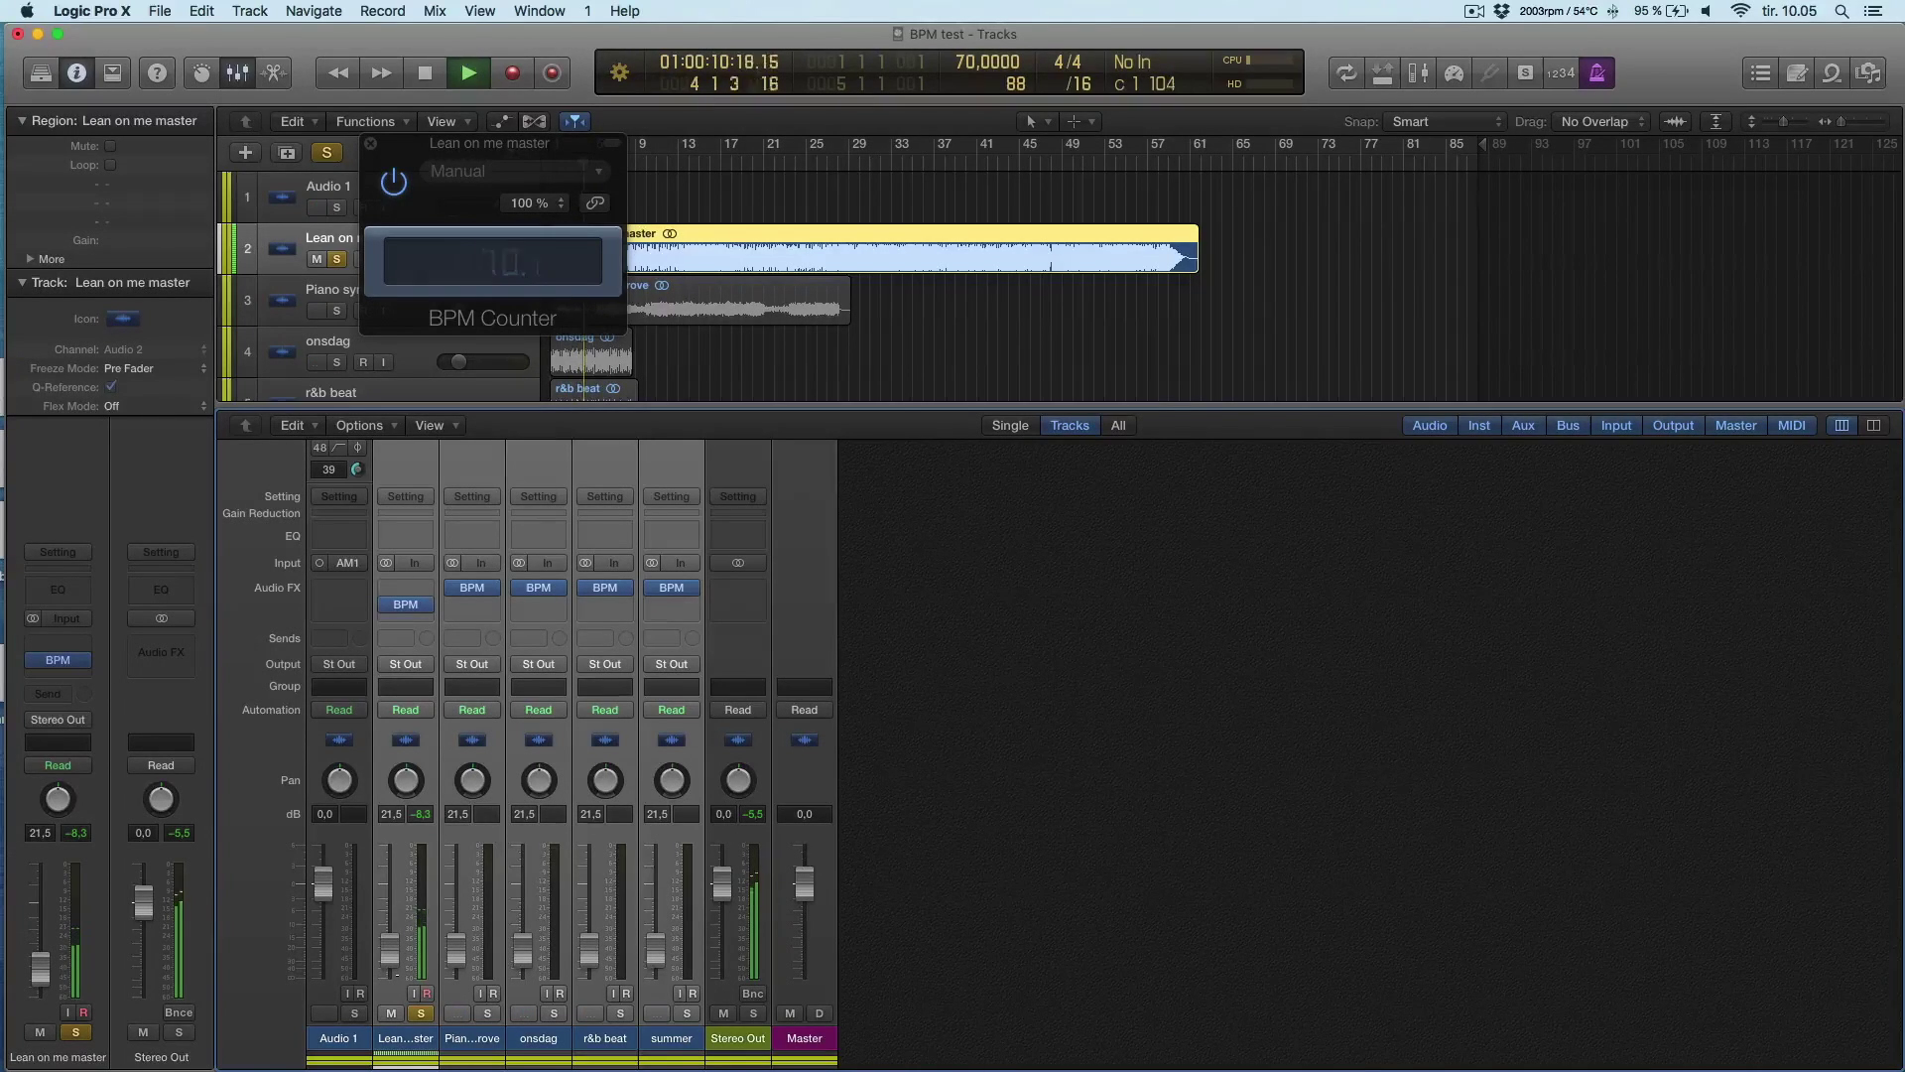
{"action": "left_click_drag", "start_coordinate": [395, 967], "coordinate": [395, 947]}
{"action": "key", "text": "space"}
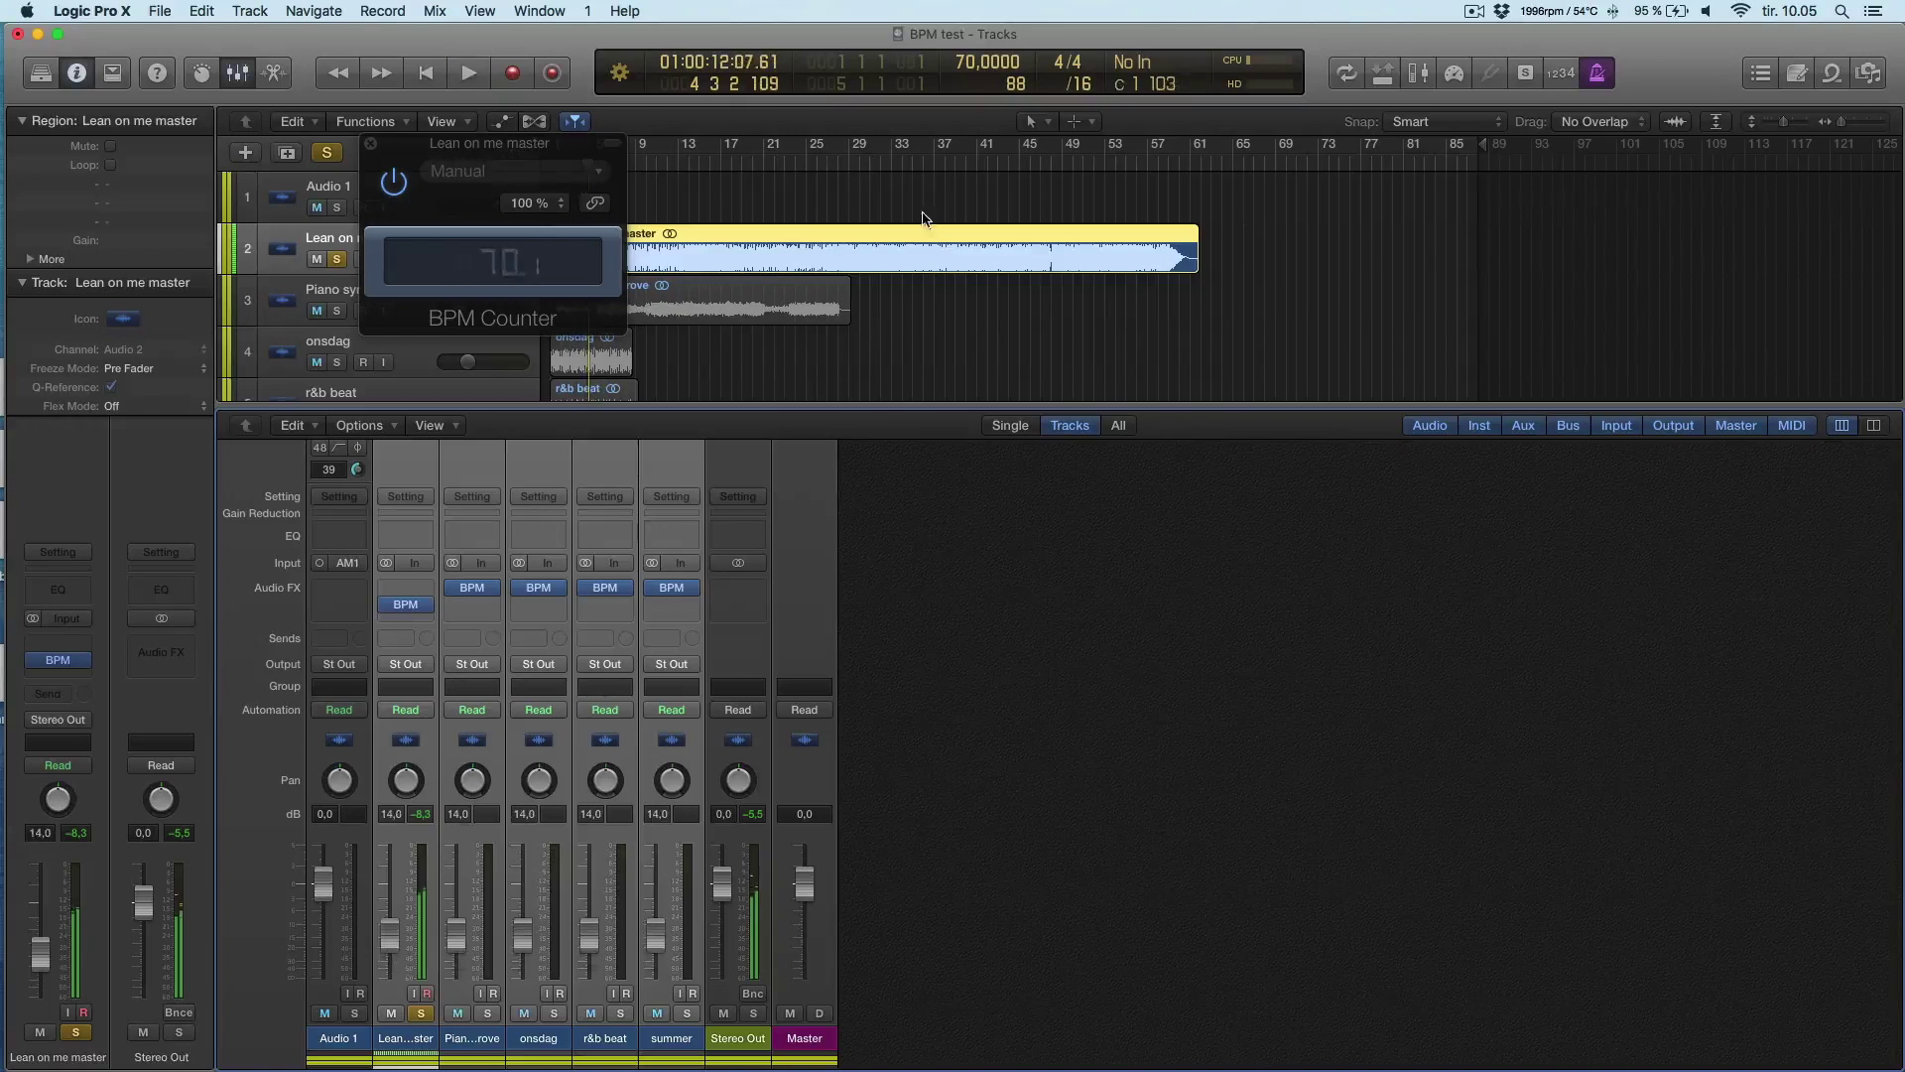
Step: Restore the project tempo to 140 BPM and play the song back to check it
{"action": "double_click", "coordinate": [969, 63]}
{"action": "type", "text": "1"}
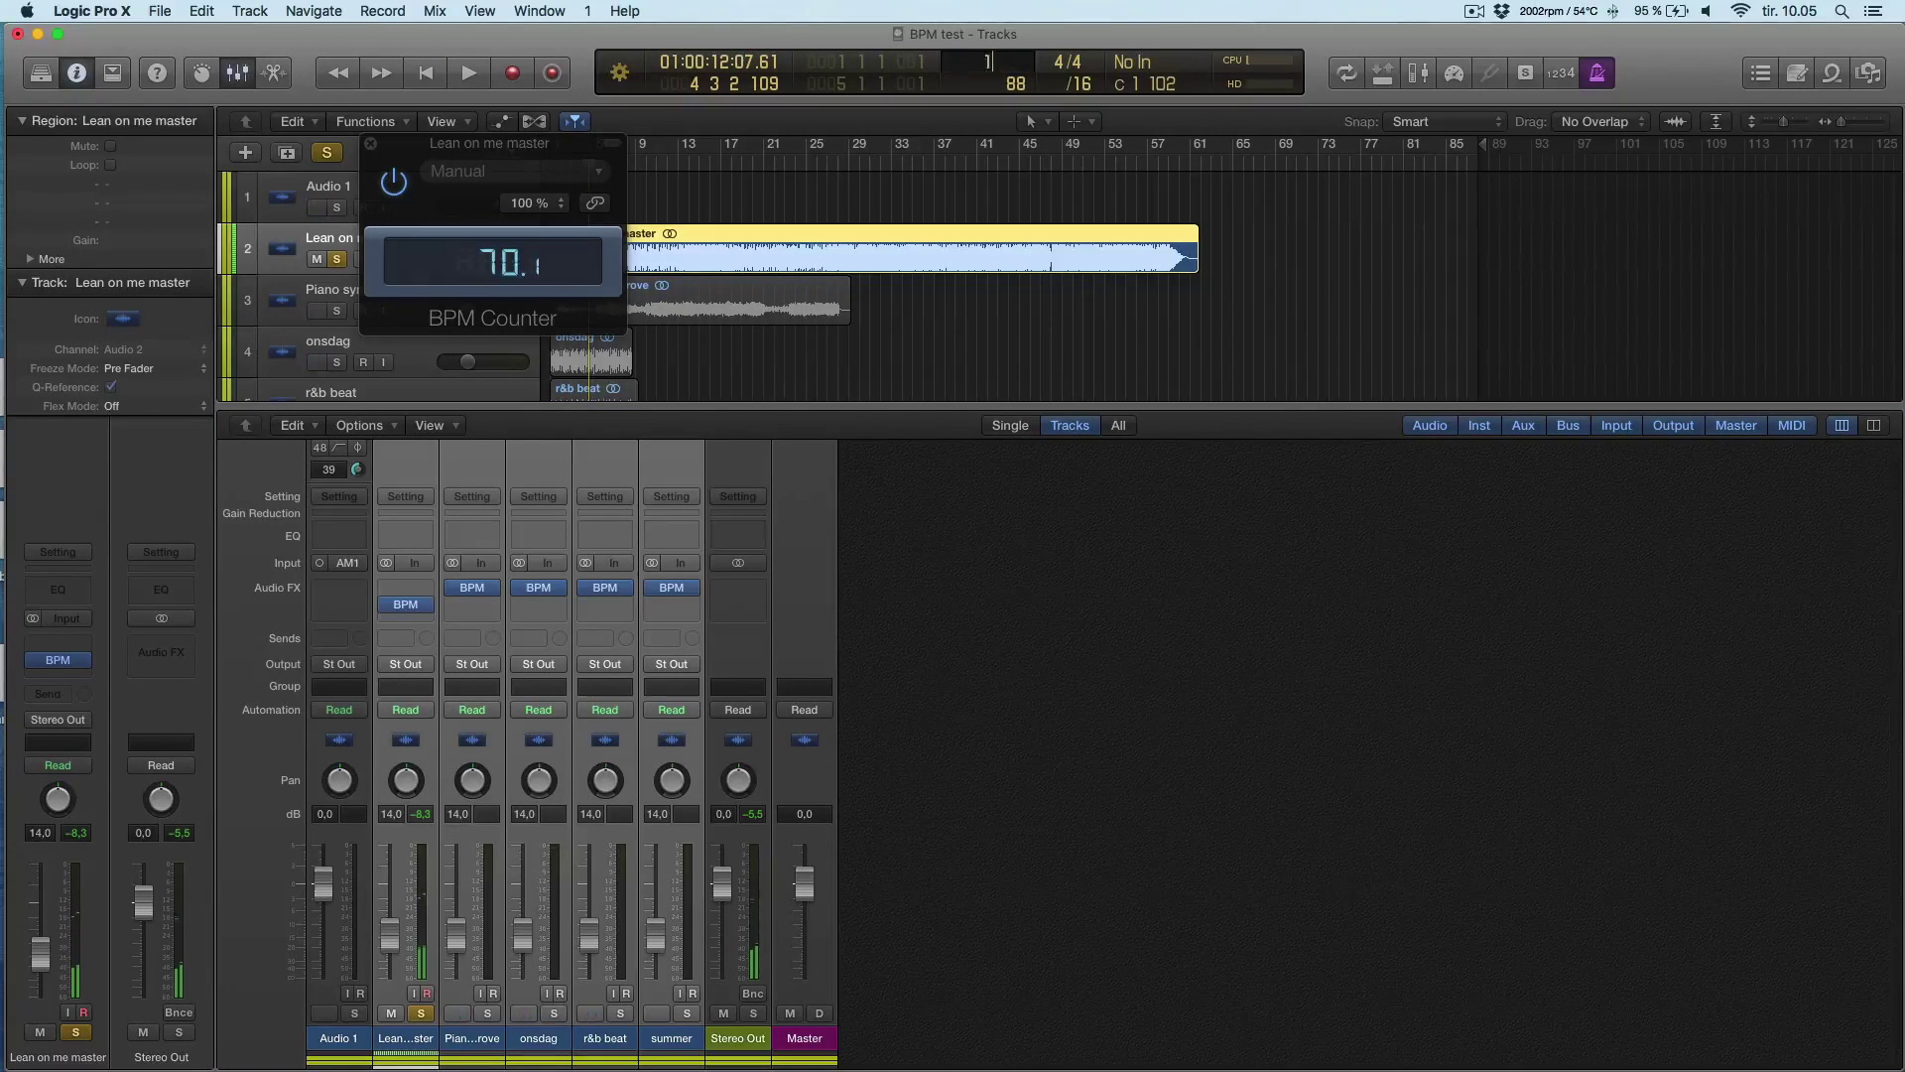
{"action": "type", "text": "40"}
{"action": "key", "text": "Return"}
{"action": "key", "text": "space"}
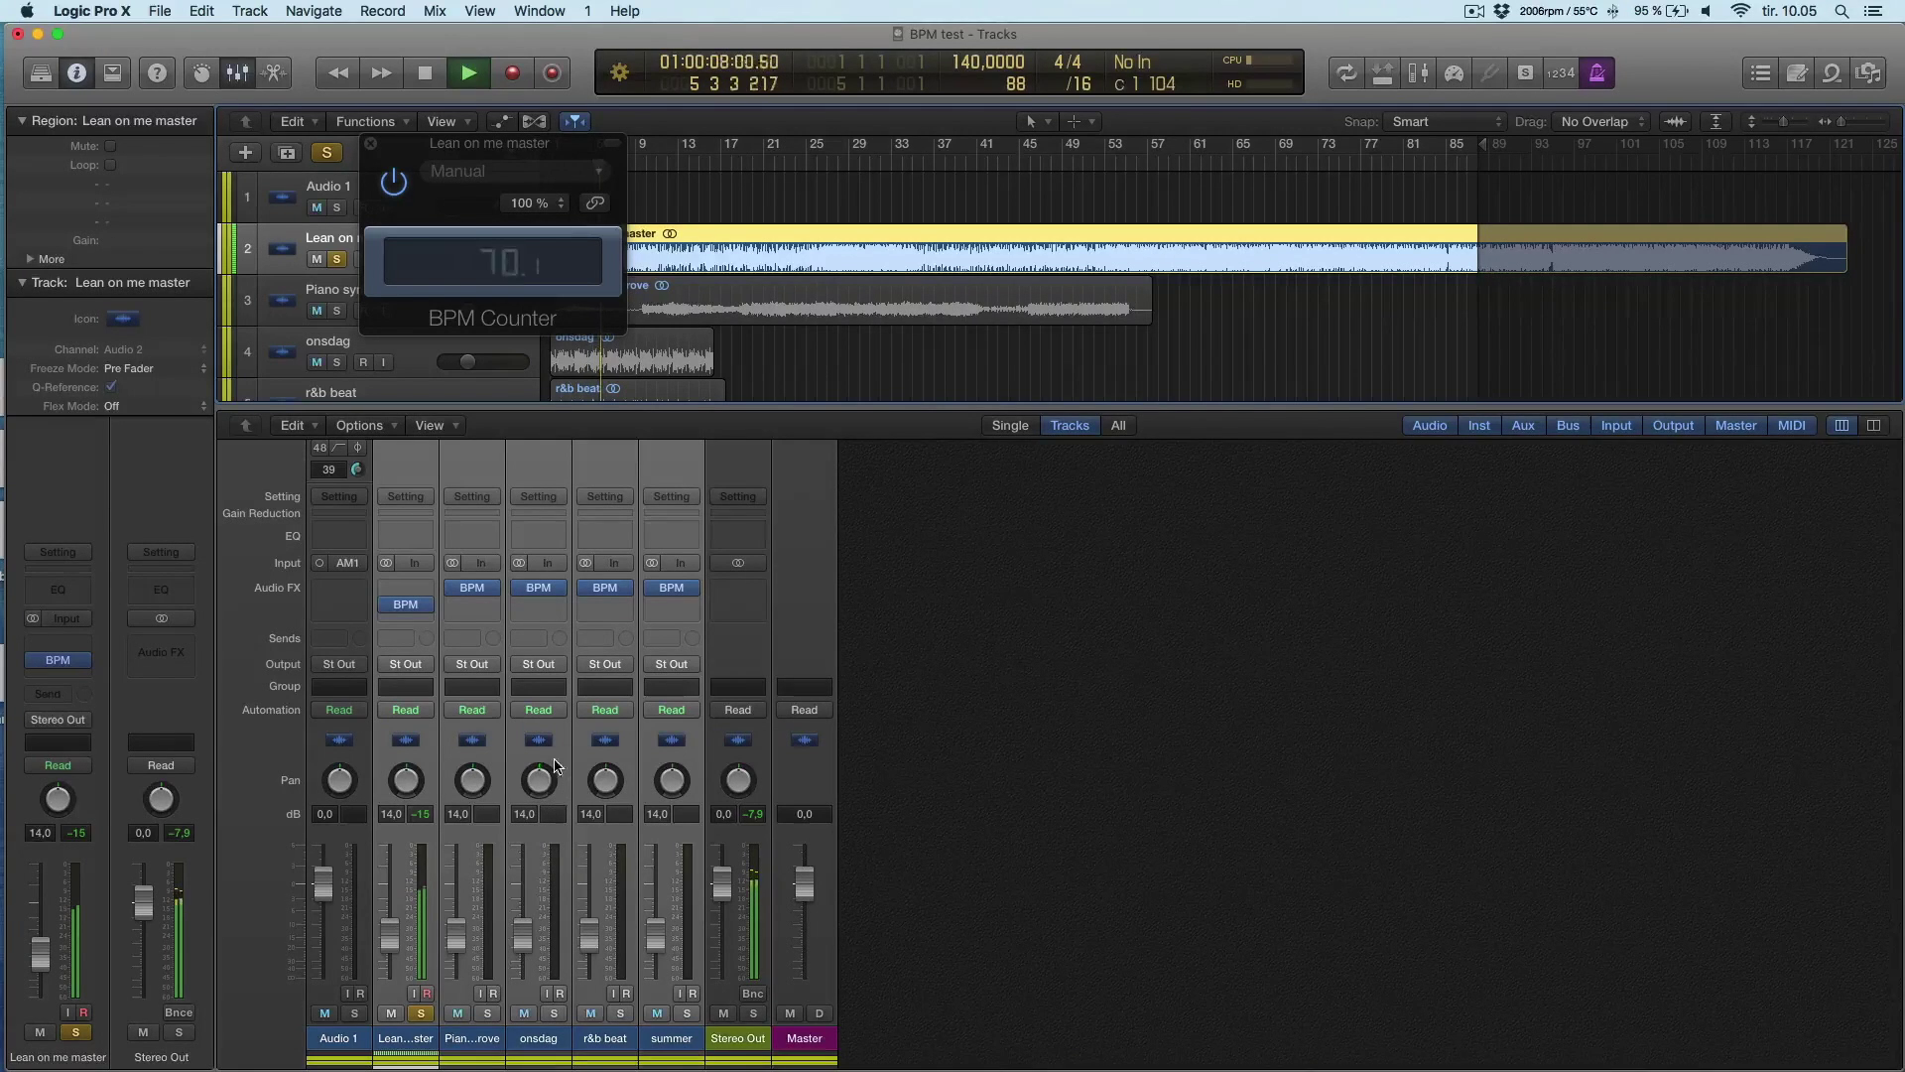
{"action": "key", "text": "space"}
Step: Close the previous BPM Counter, select Piano synth grove, and play it with its BPM Counter open
{"action": "left_click", "coordinate": [370, 147]}
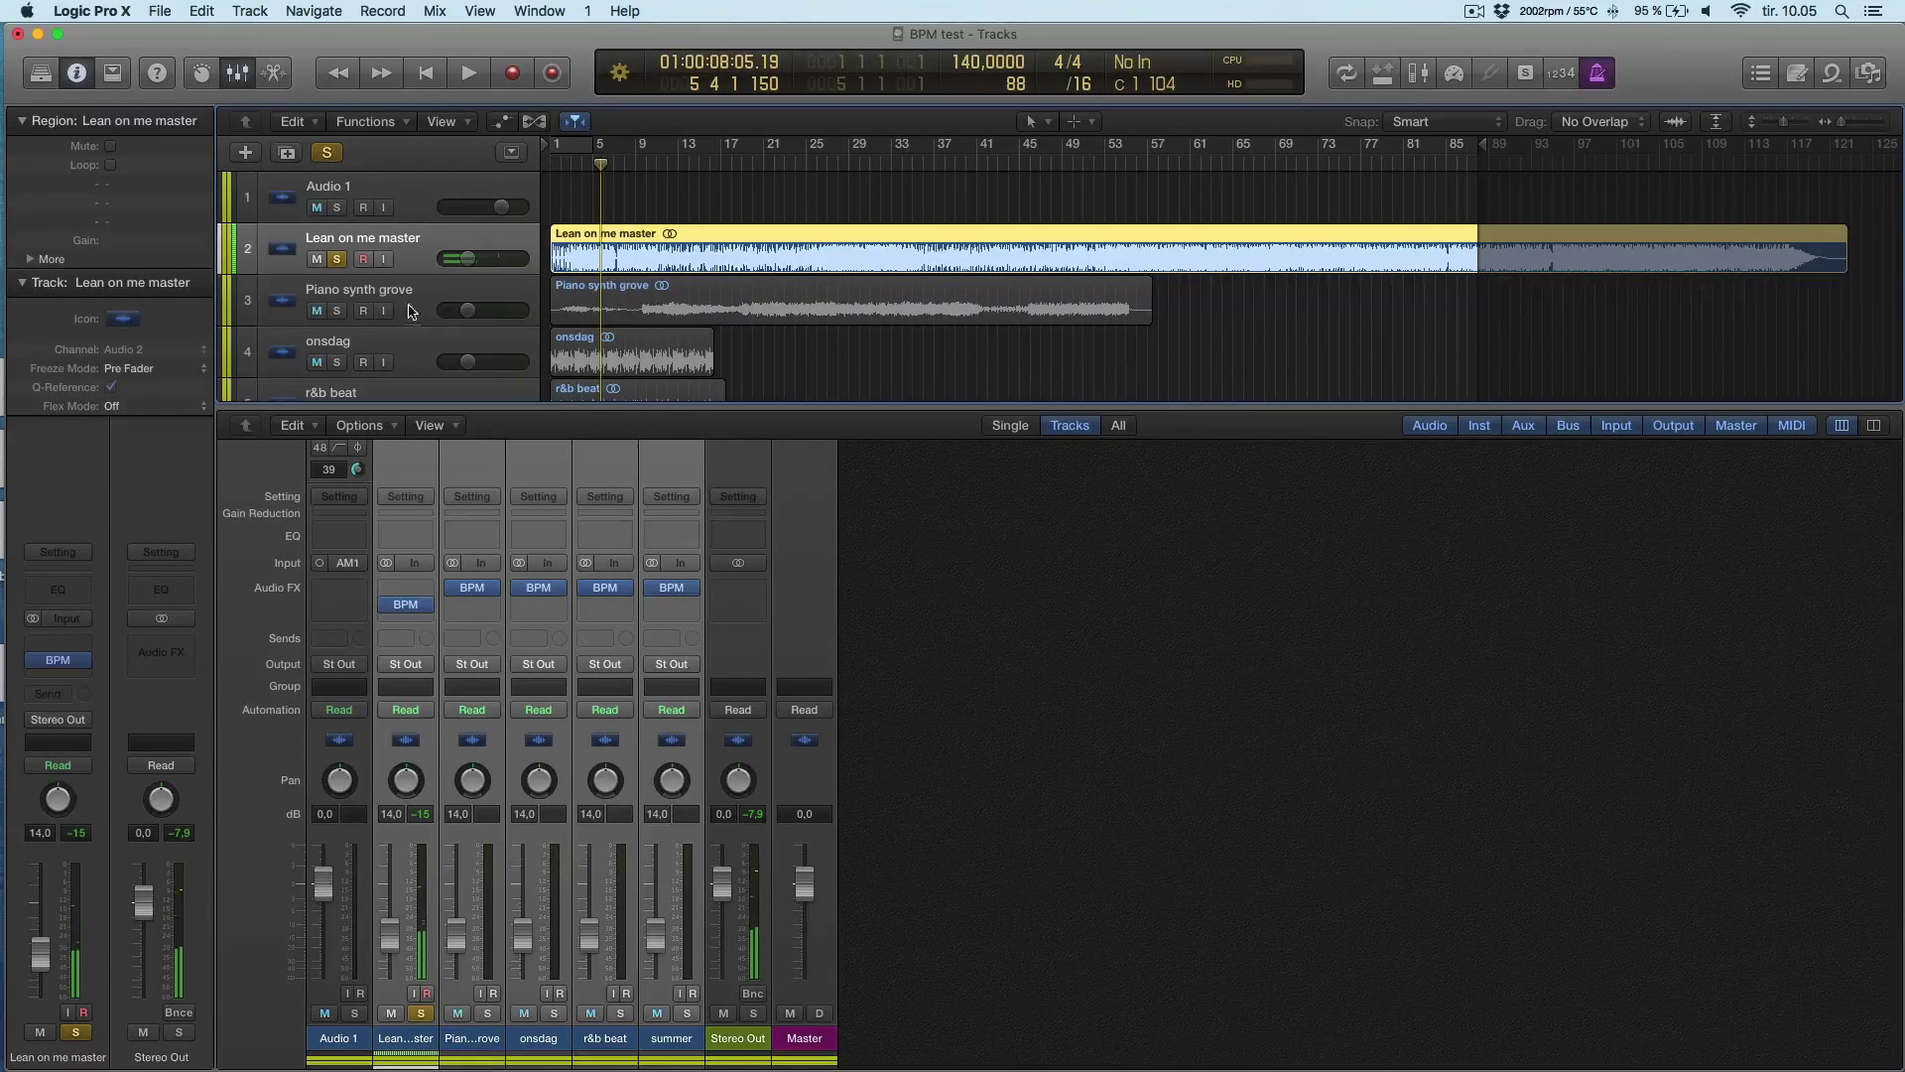
{"action": "left_click", "coordinate": [794, 294]}
{"action": "key", "text": "space"}
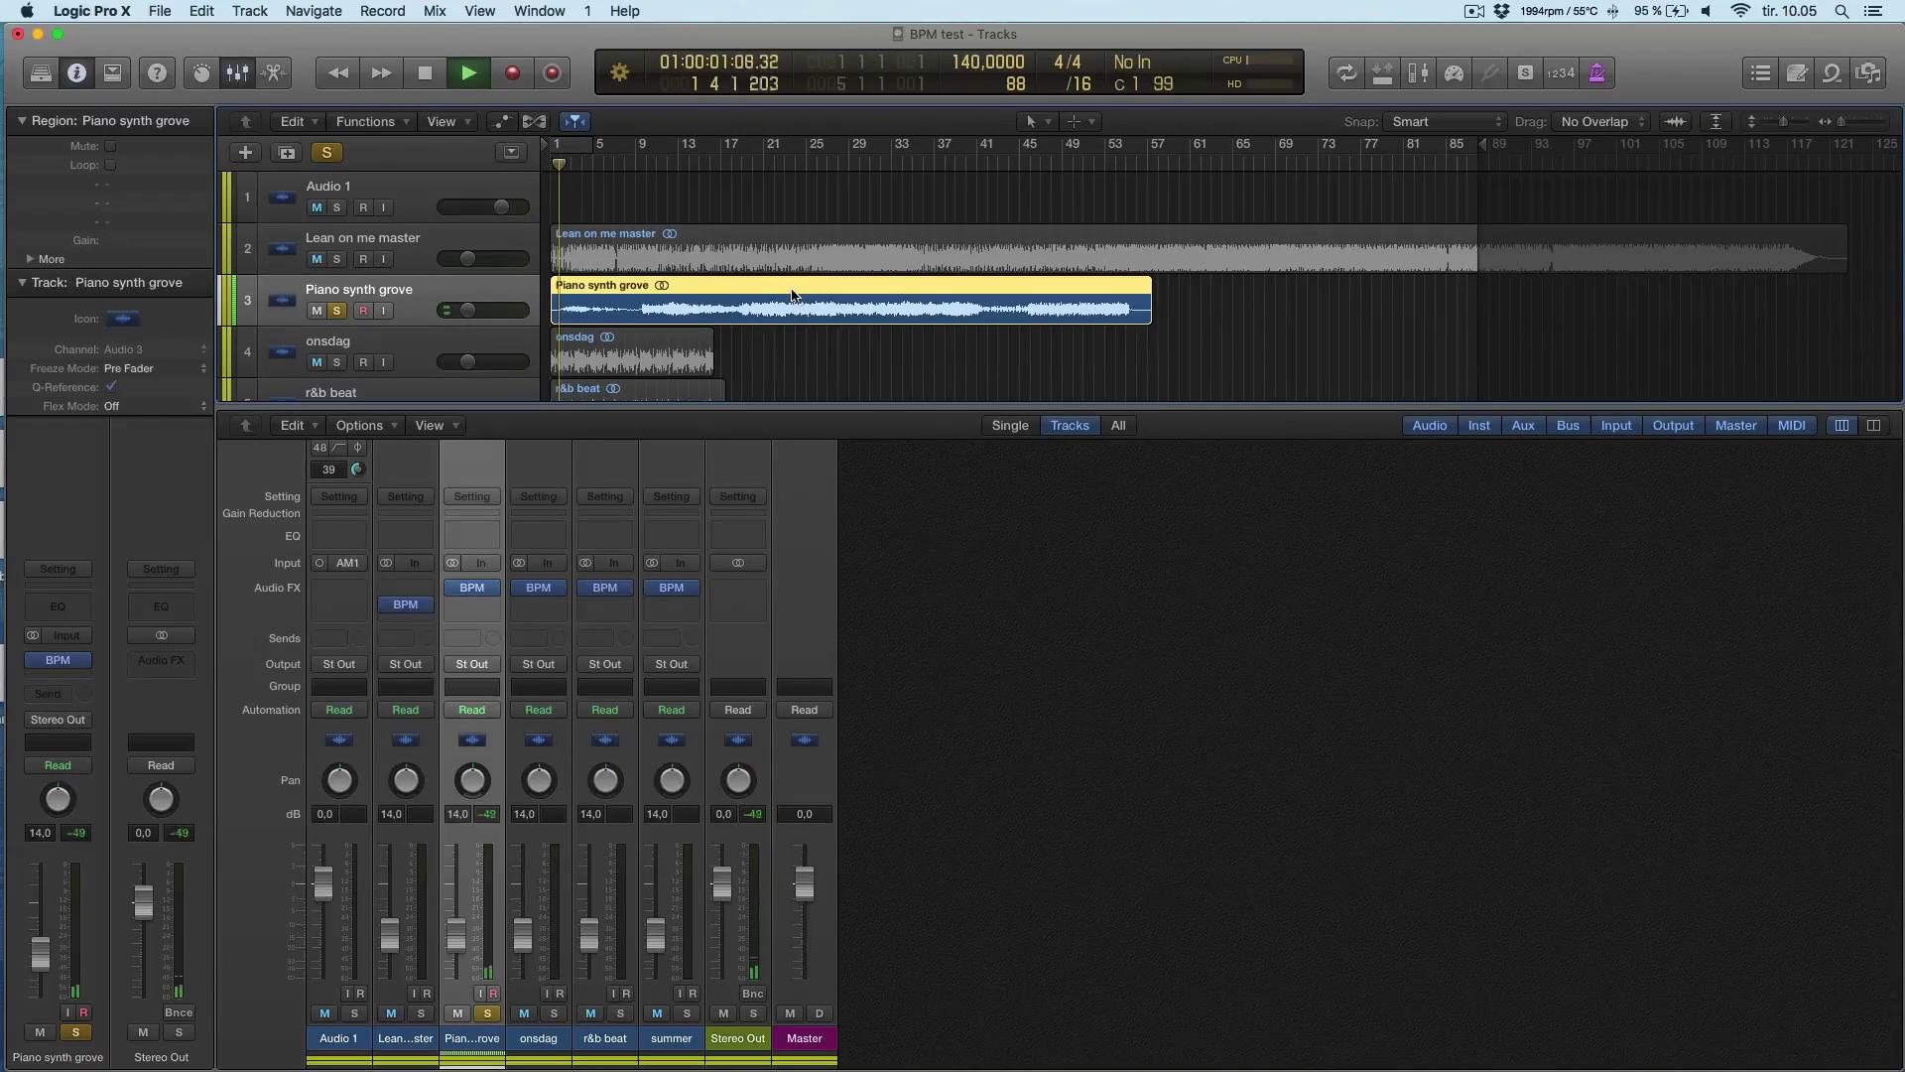
{"action": "left_click", "coordinate": [472, 589]}
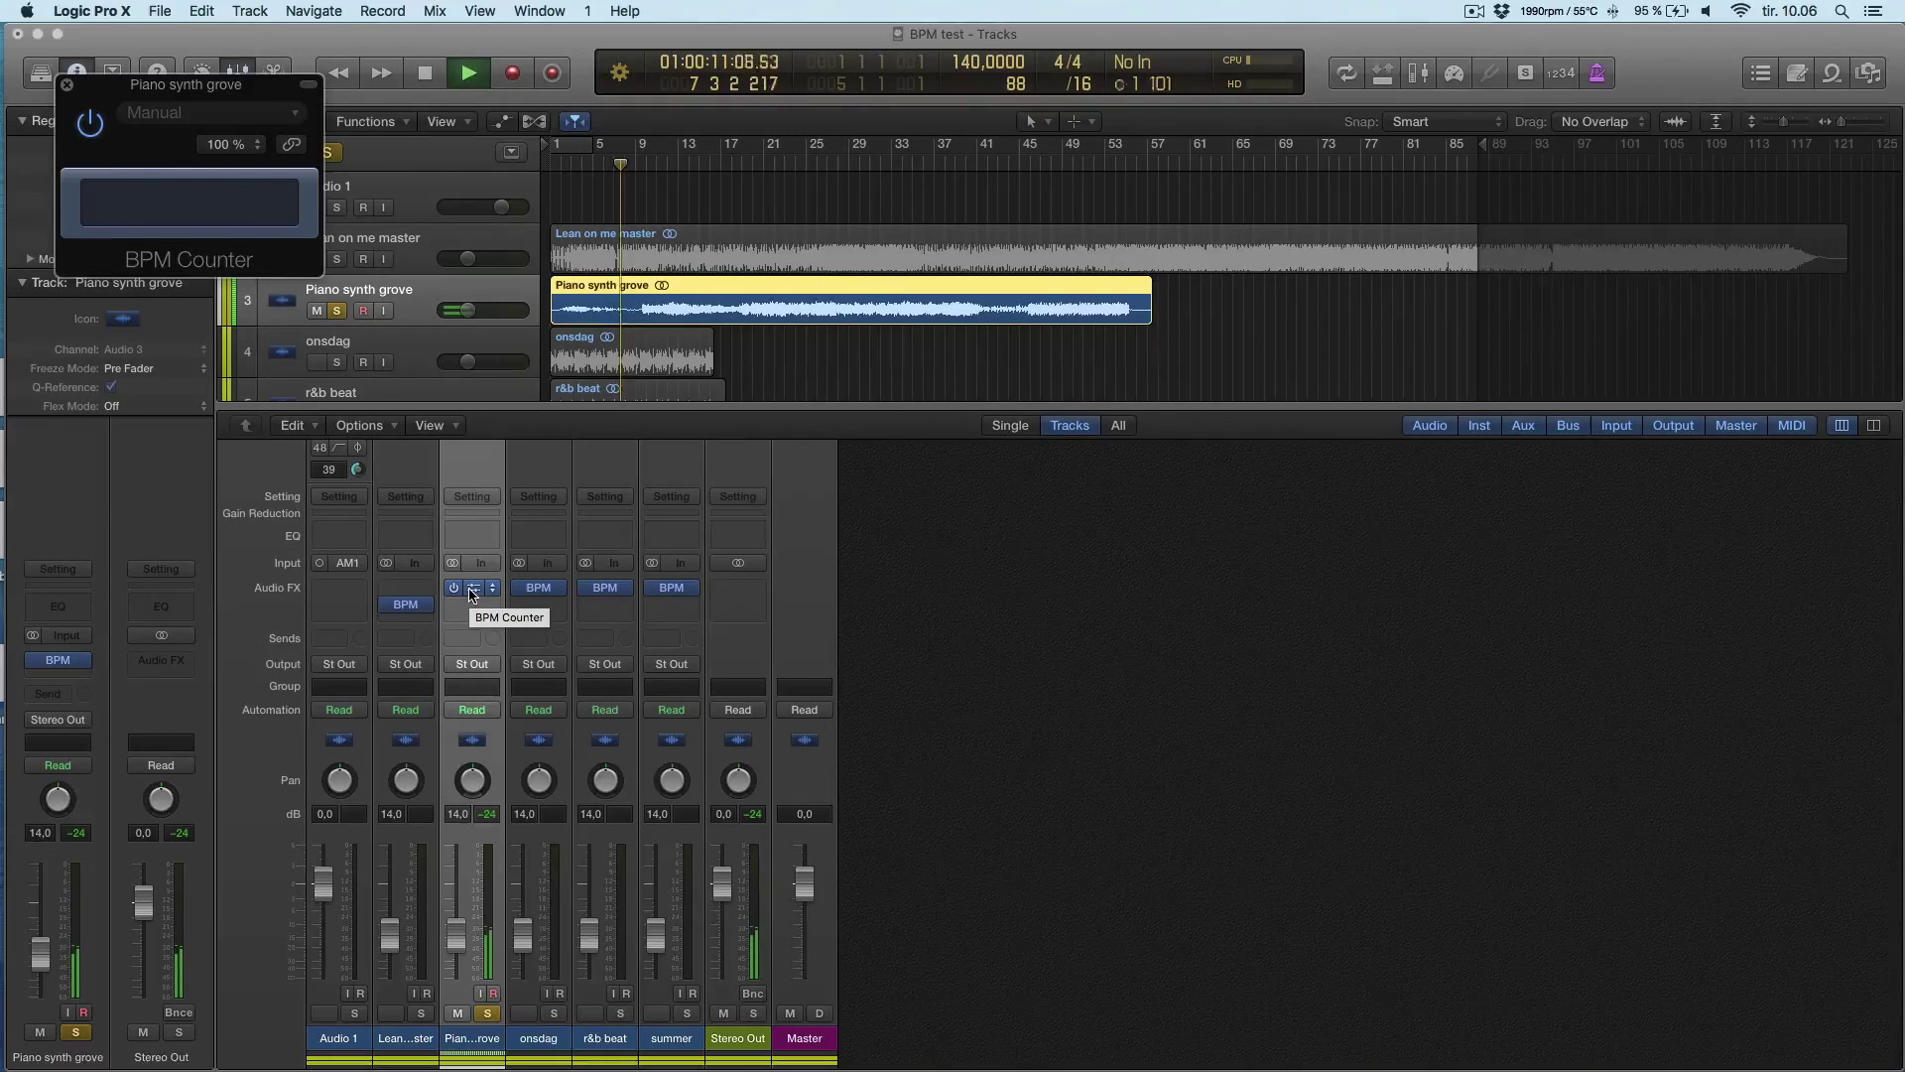
Step: Replay Piano synth grove from around bars 14, 16 and 18 on the ruler
{"action": "key", "text": "space"}
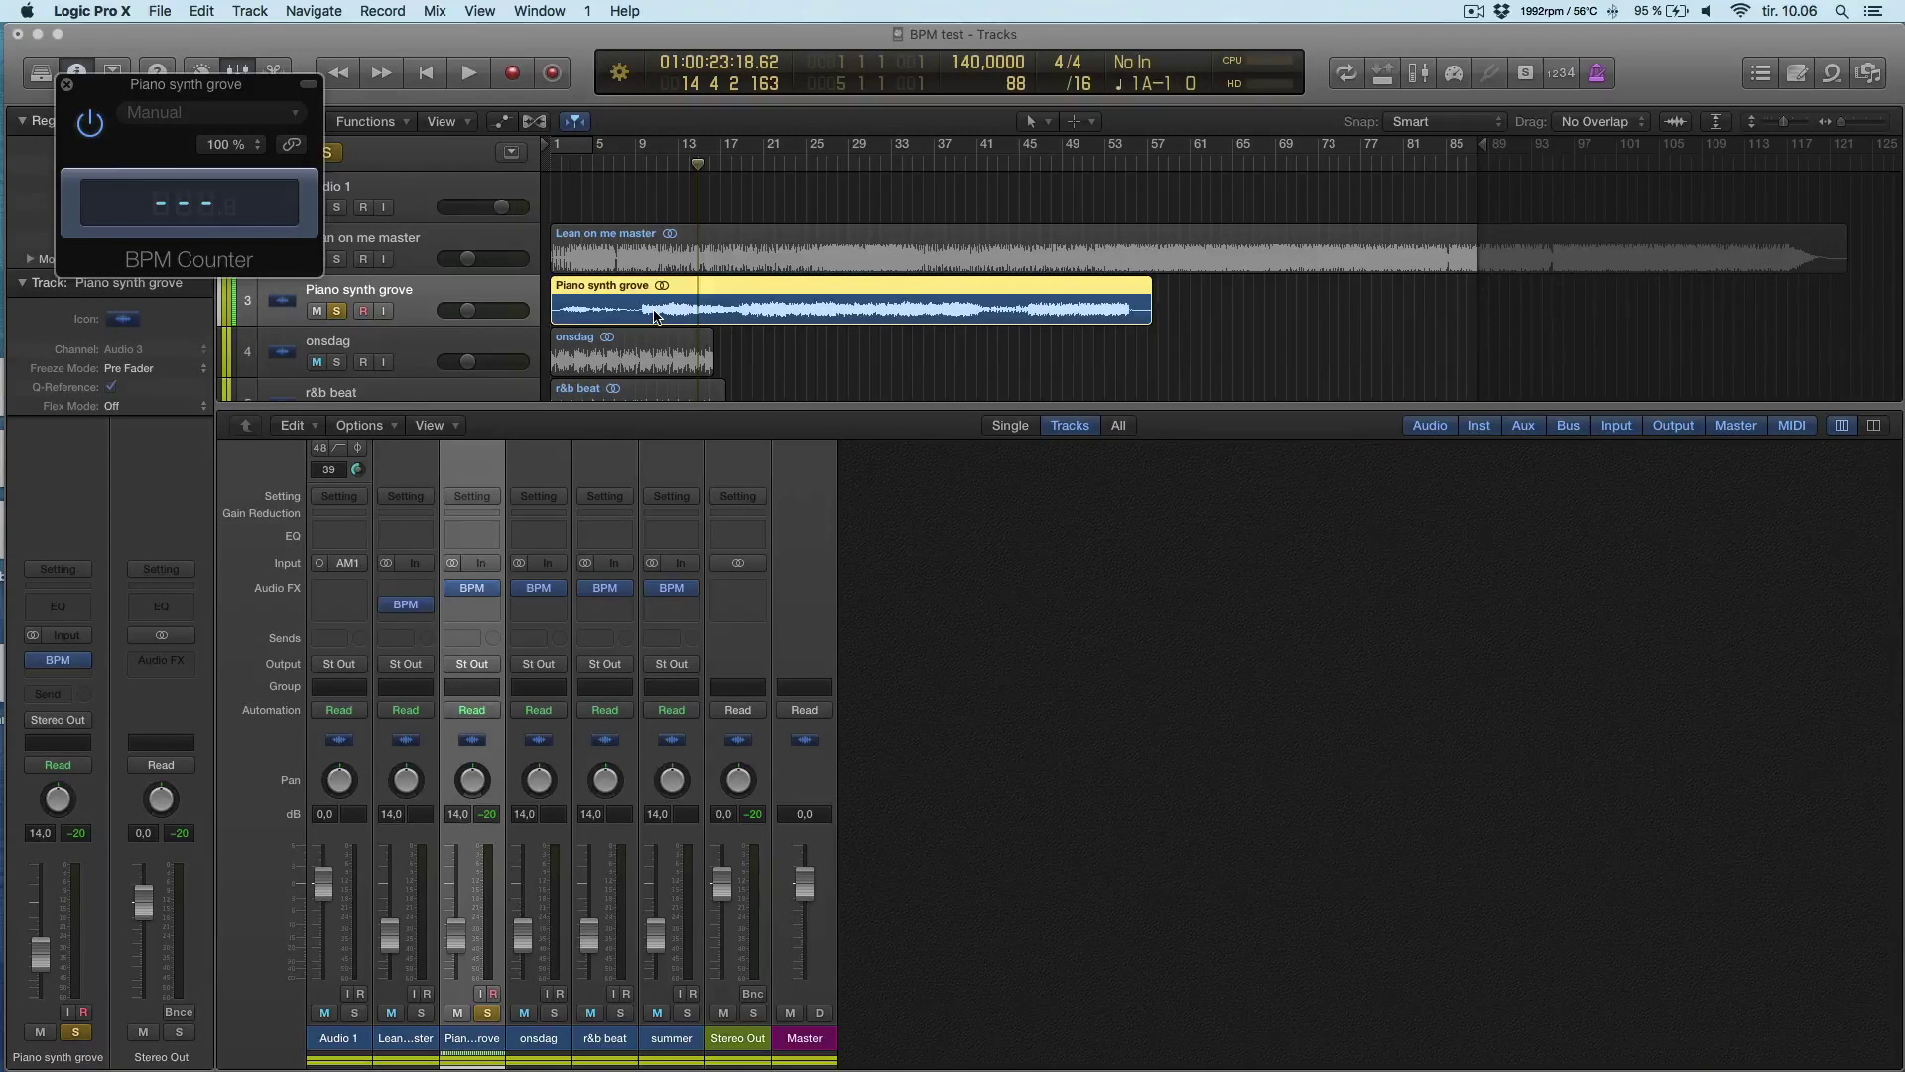
{"action": "left_click_drag", "start_coordinate": [680, 168], "coordinate": [688, 163]}
{"action": "double_click", "coordinate": [715, 165]}
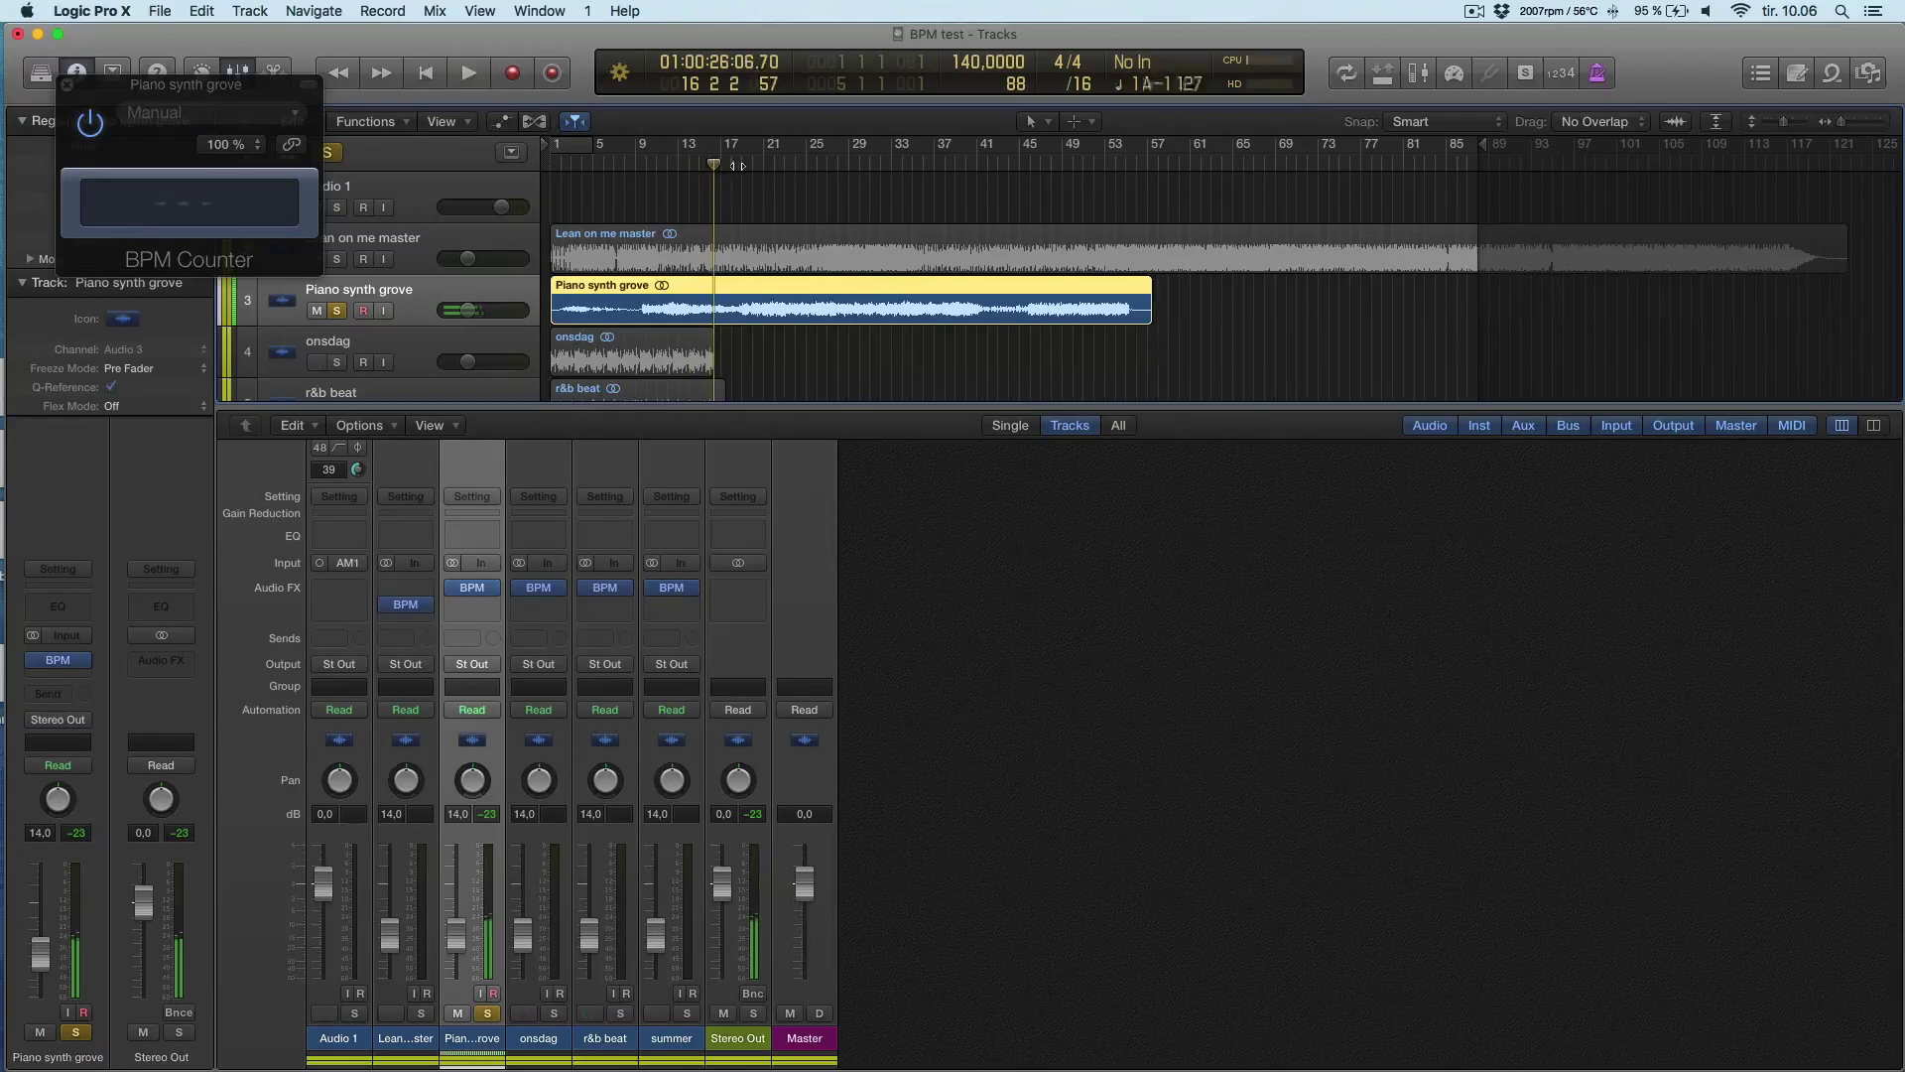
{"action": "left_click_drag", "start_coordinate": [722, 164], "coordinate": [738, 165]}
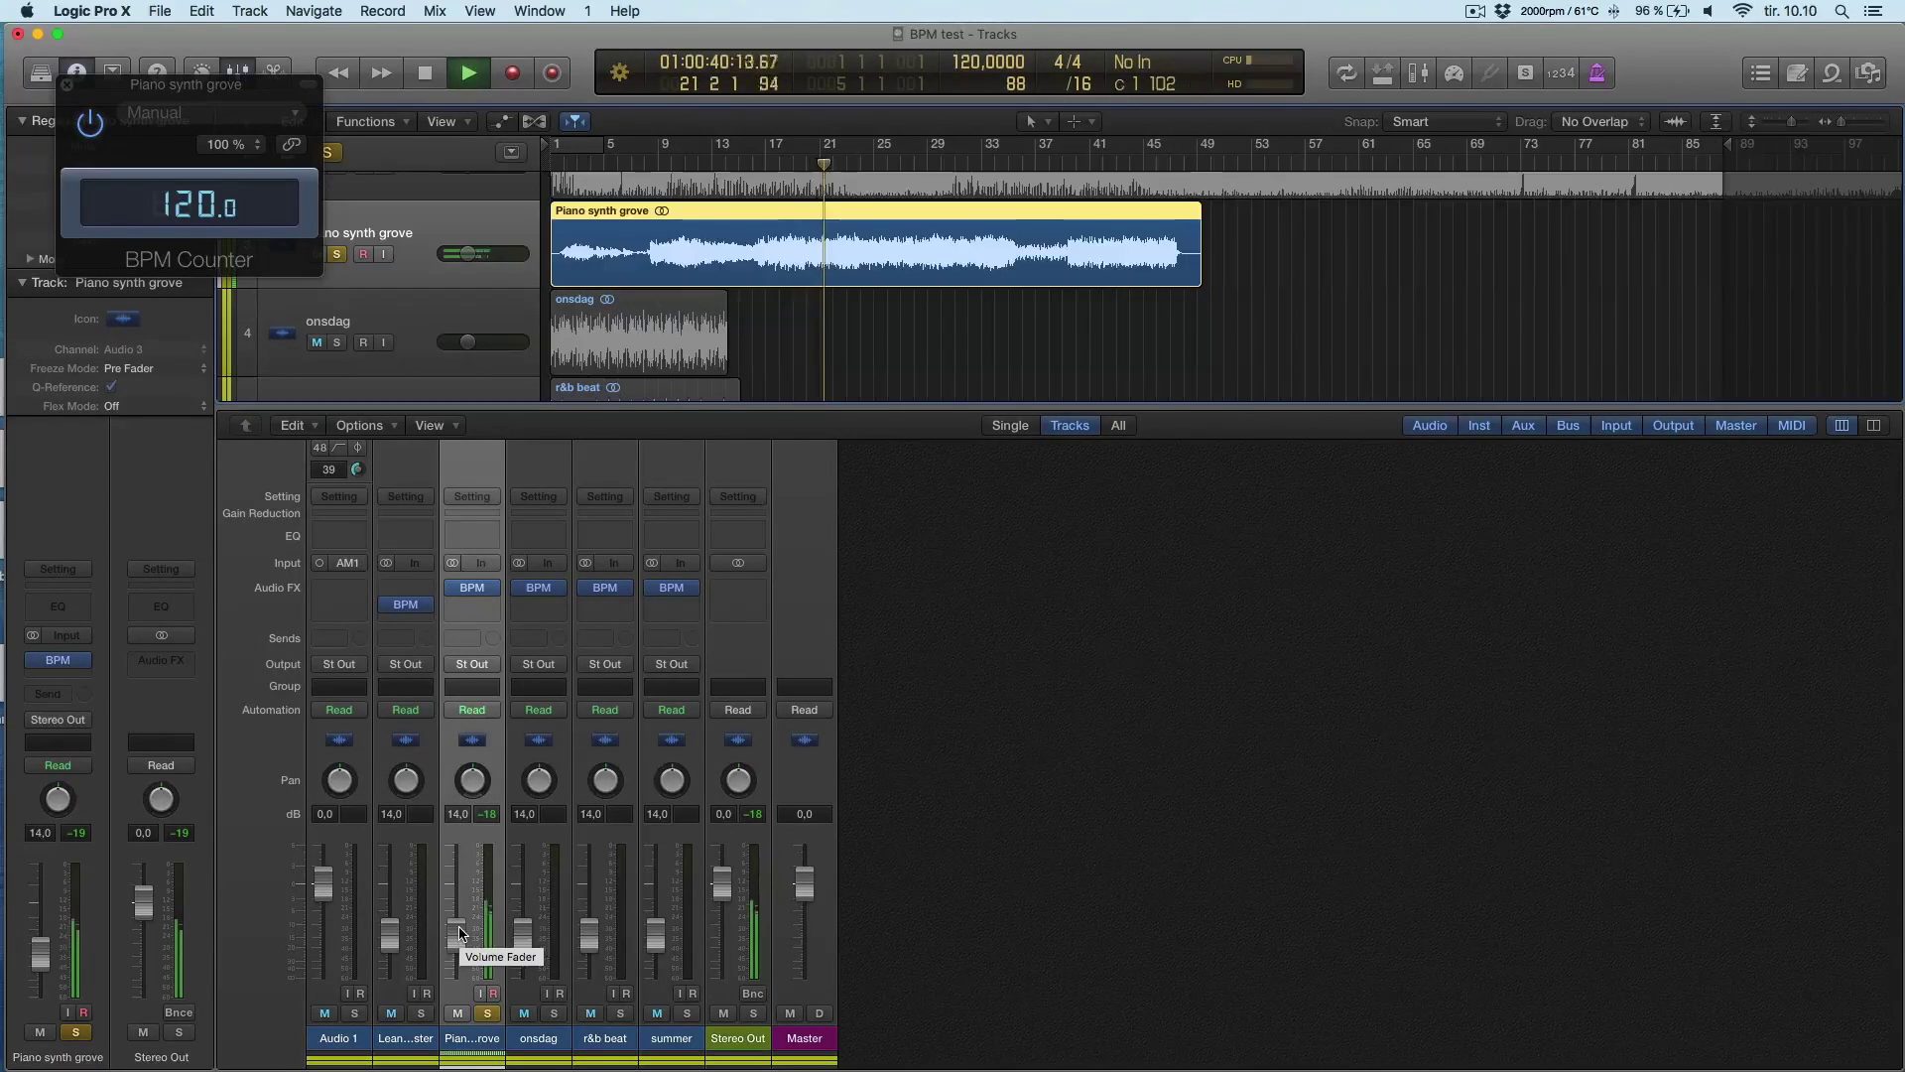
Step: Restart Piano synth grove playback from the start and from bar 17
{"action": "key", "text": "space"}
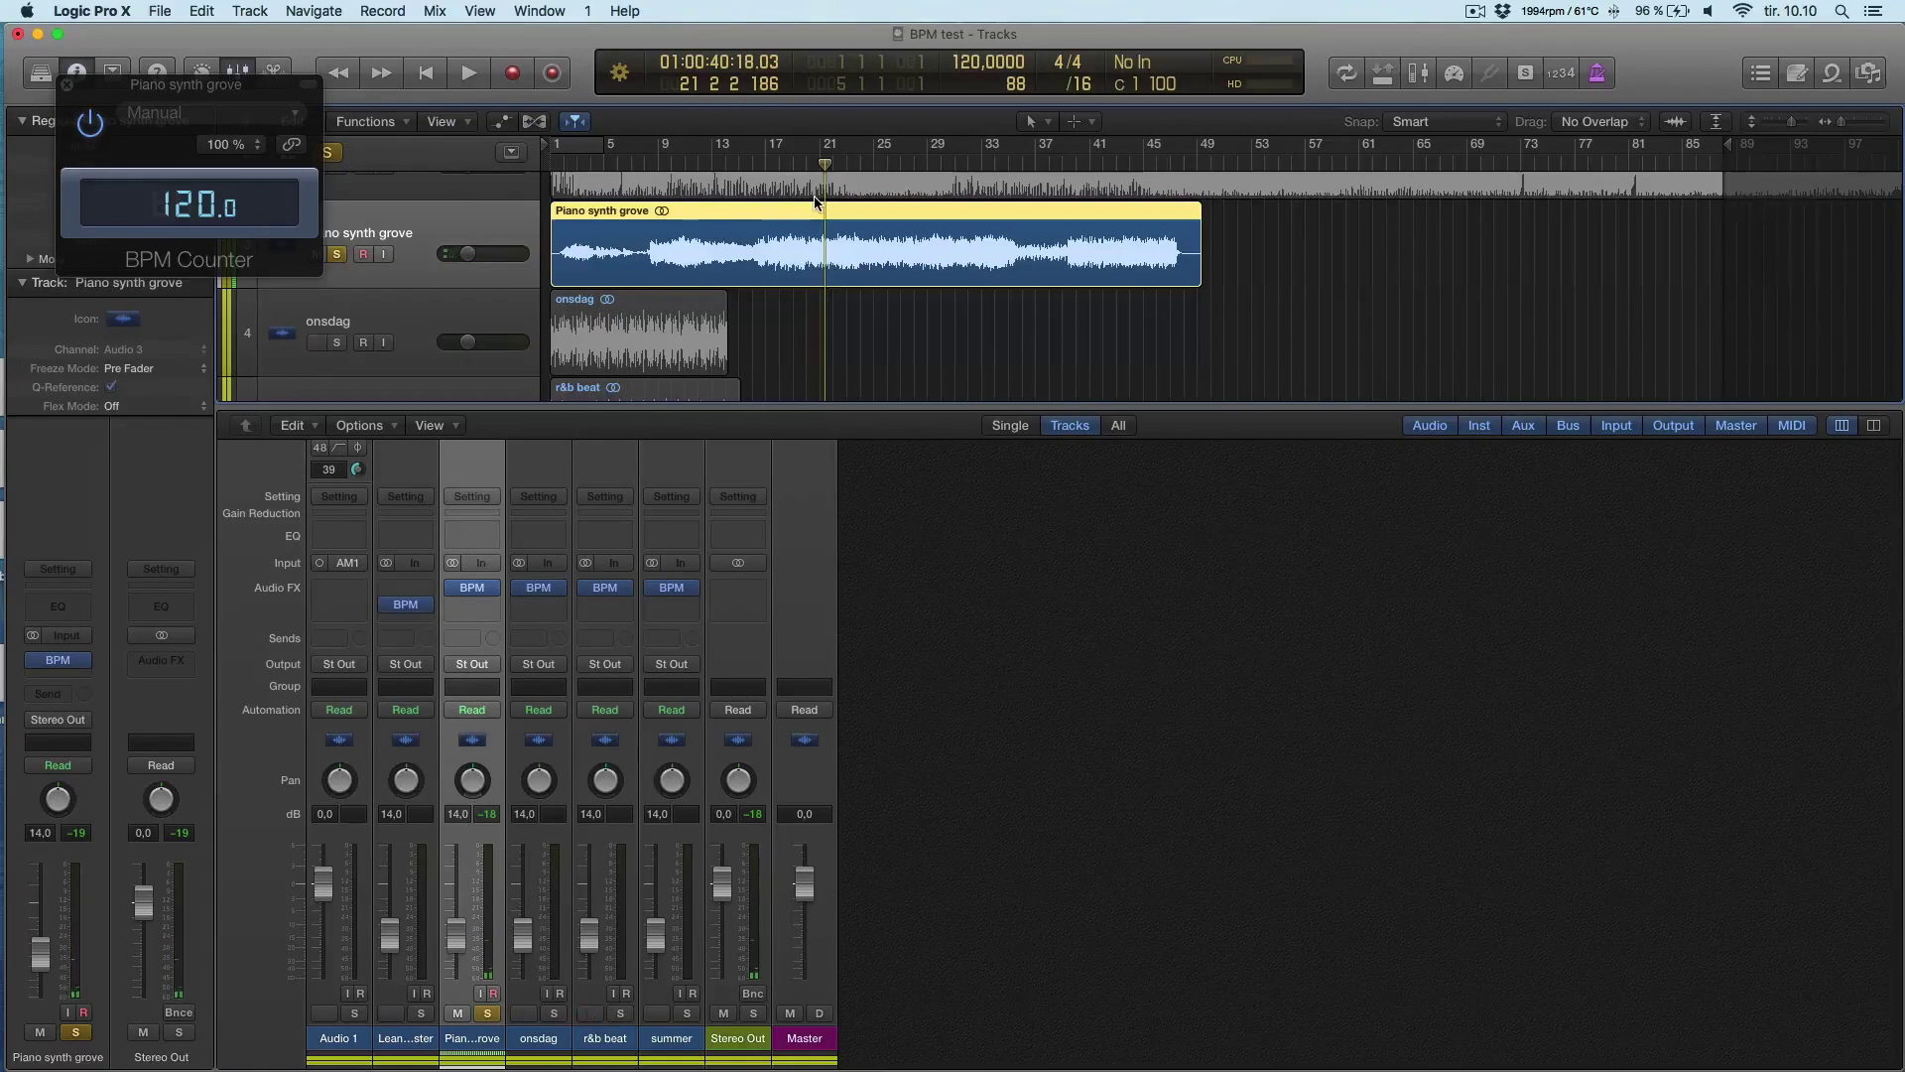
{"action": "key", "text": "space"}
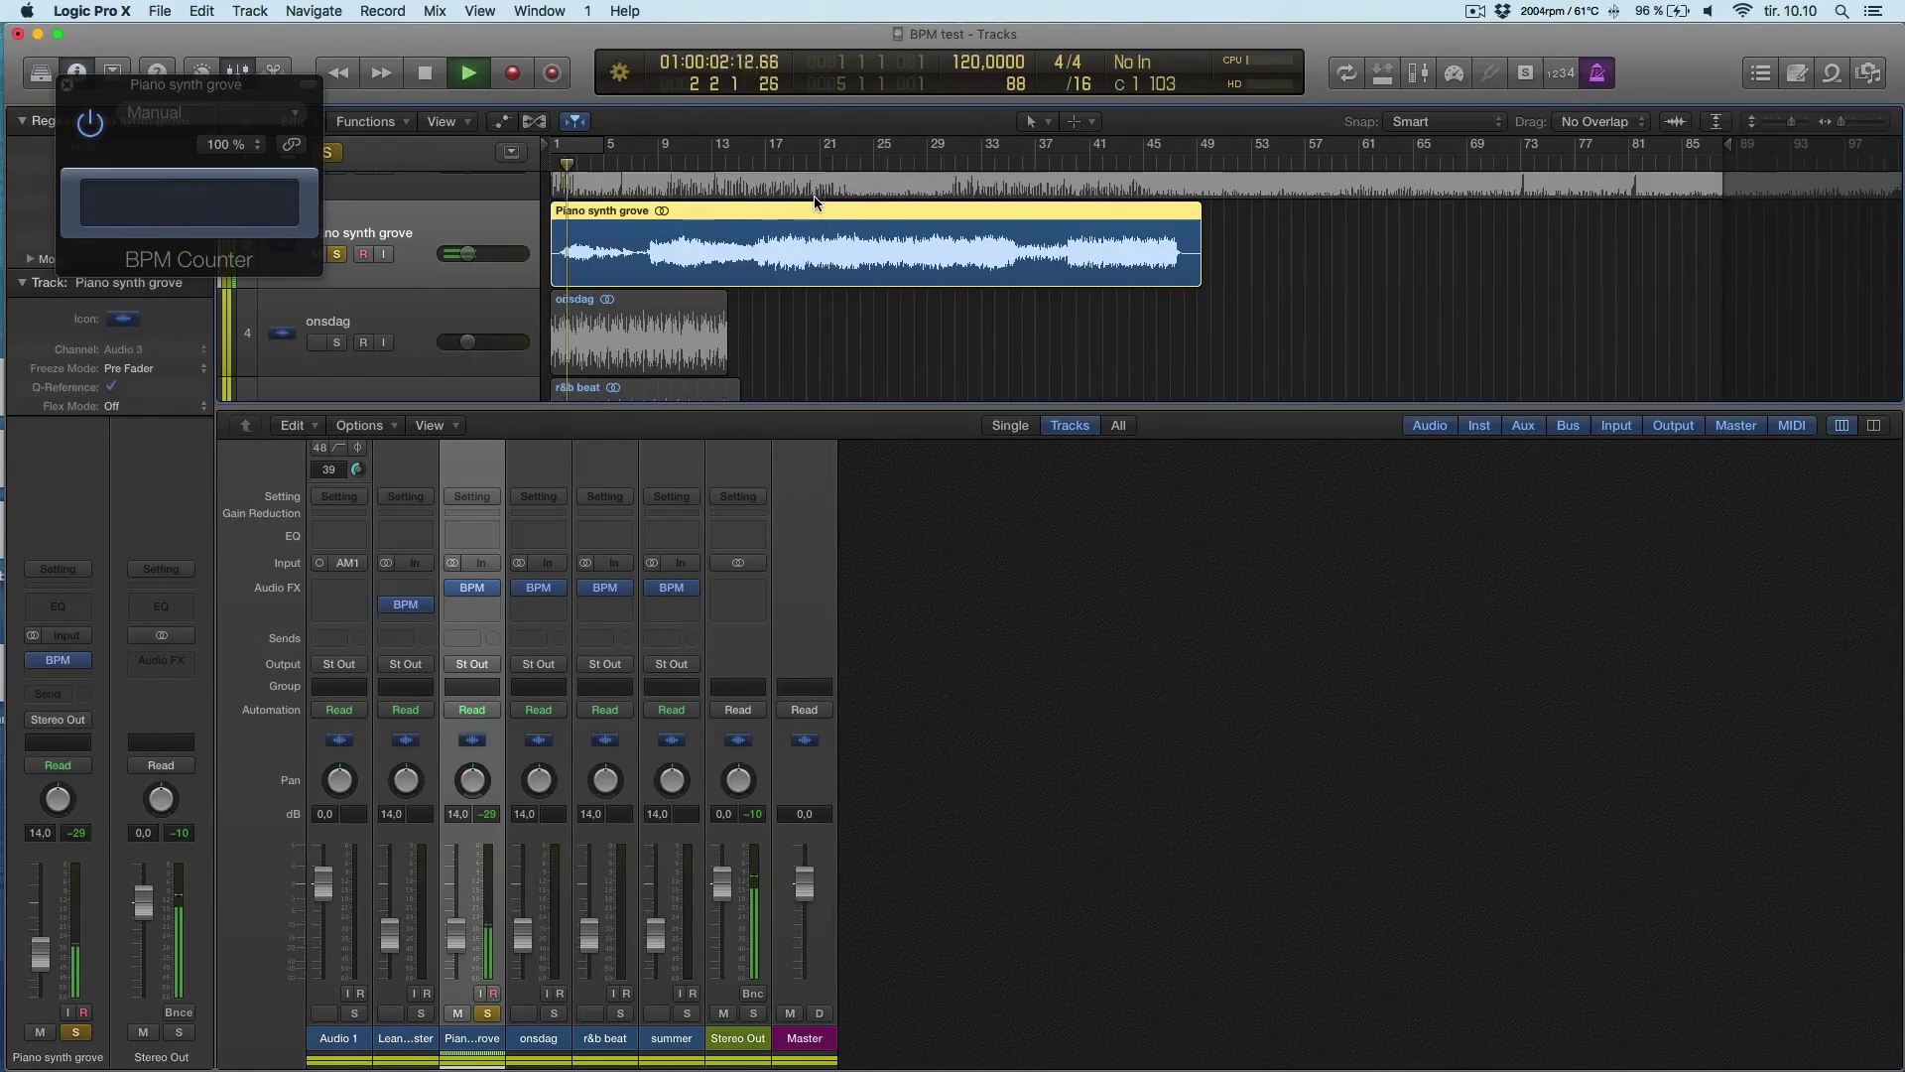
{"action": "key", "text": "Return"}
{"action": "left_click", "coordinate": [769, 164]}
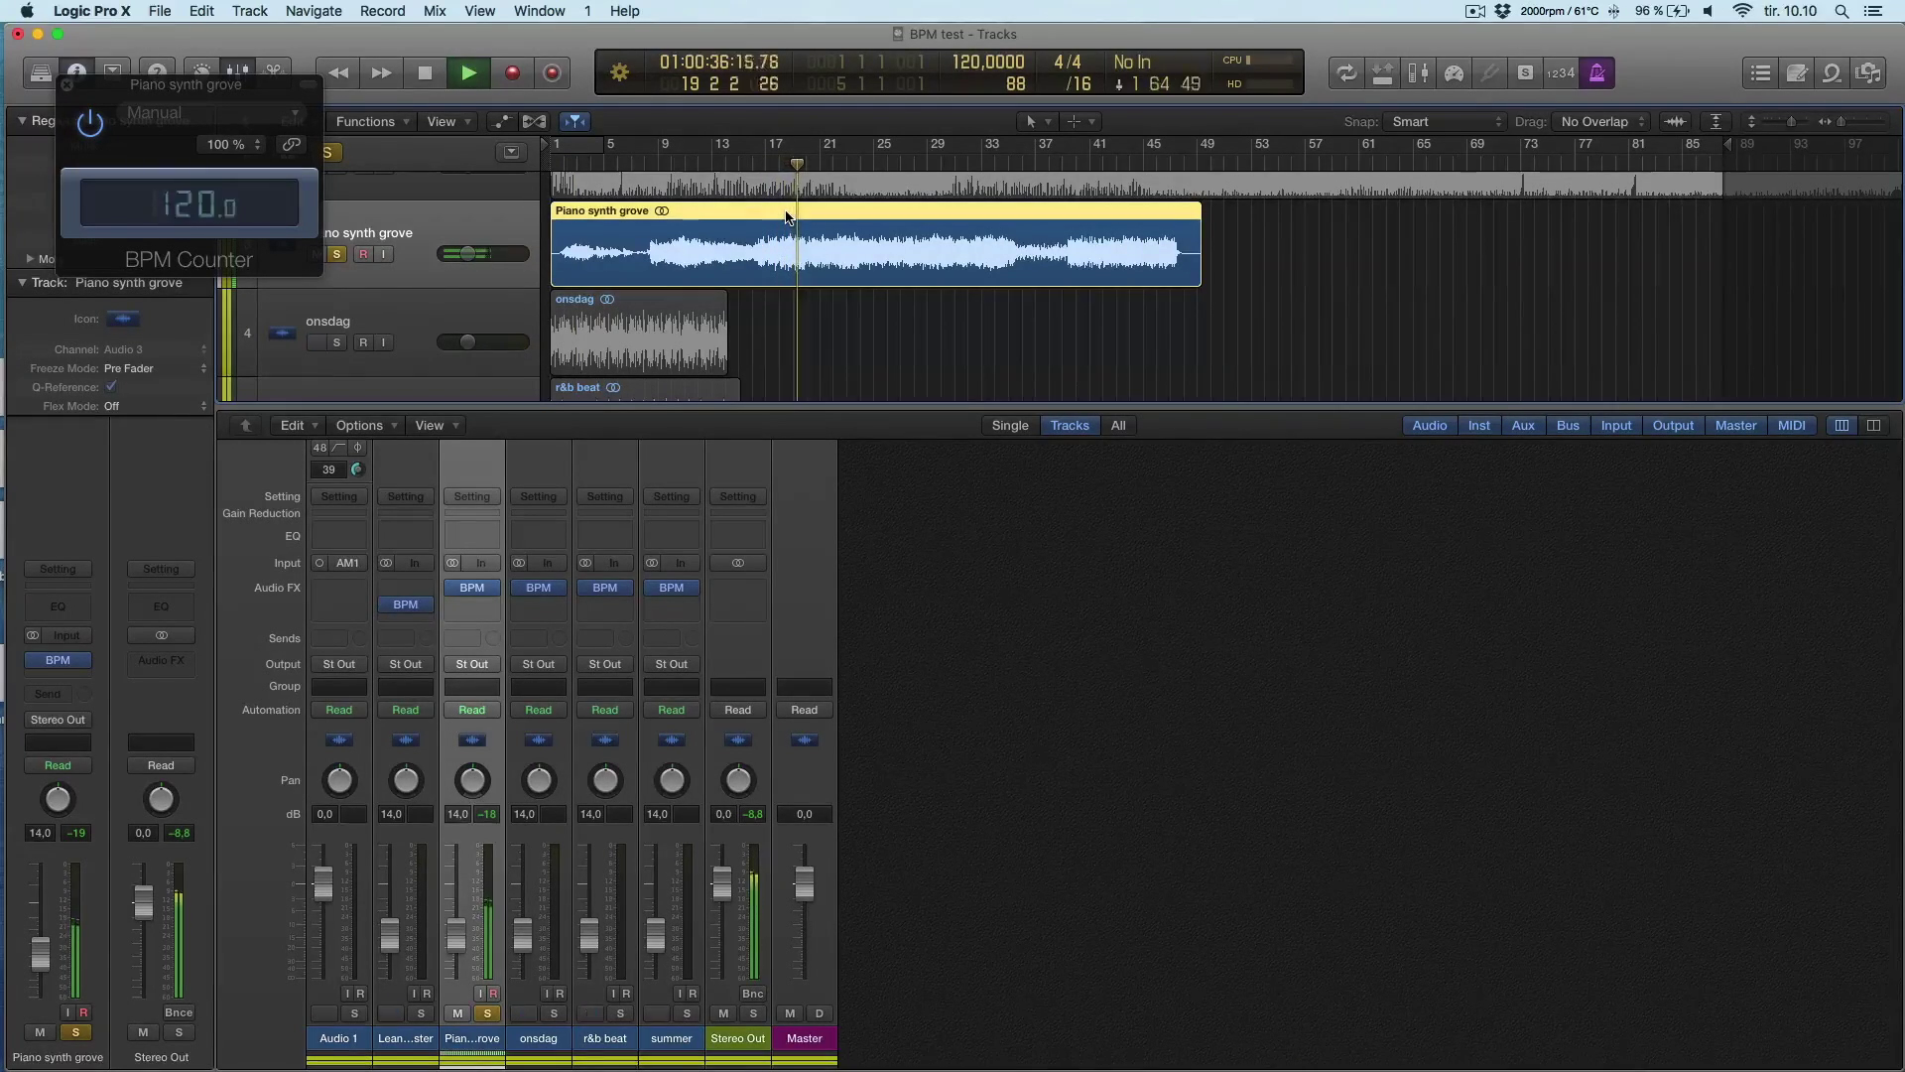
{"action": "key", "text": "space"}
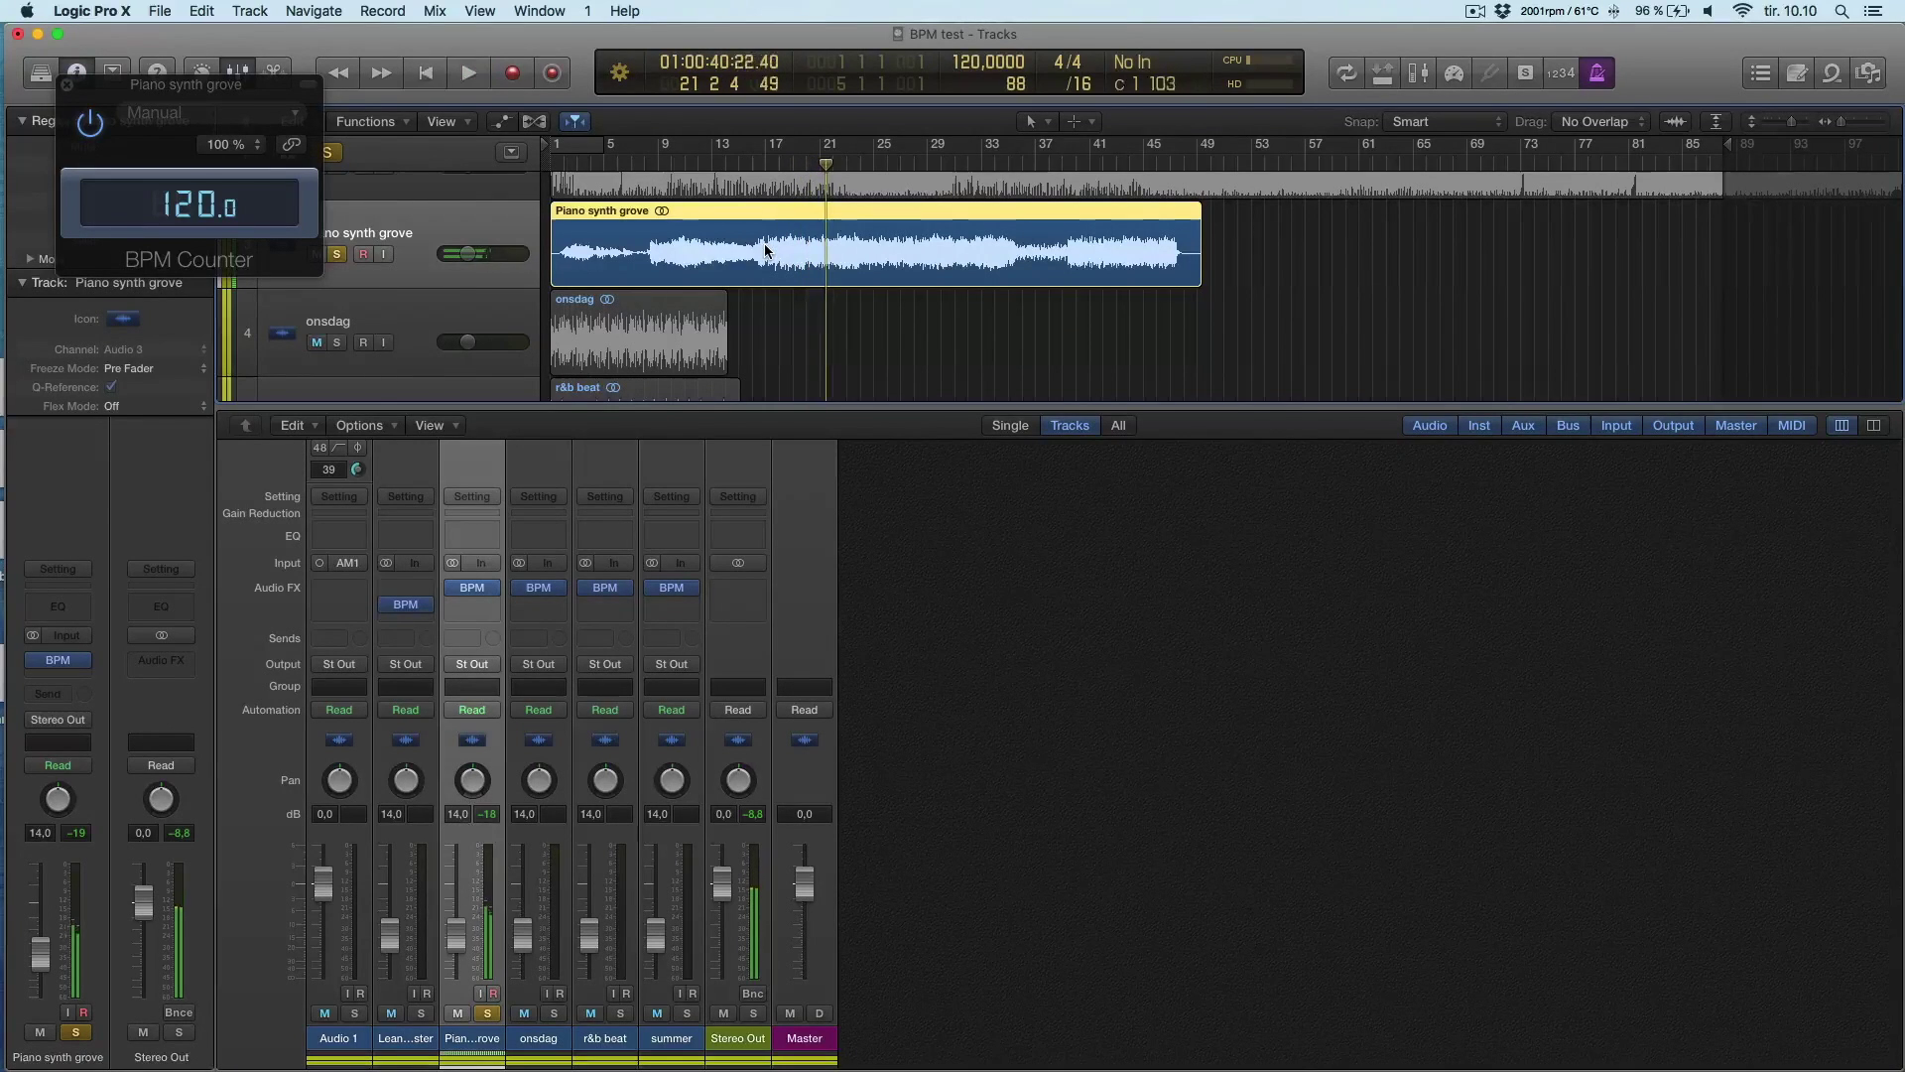
Step: Zoom onto the Piano synth grove region and play from bar 21, confirming 120 BPM, then select onsdag
{"action": "key", "text": "z"}
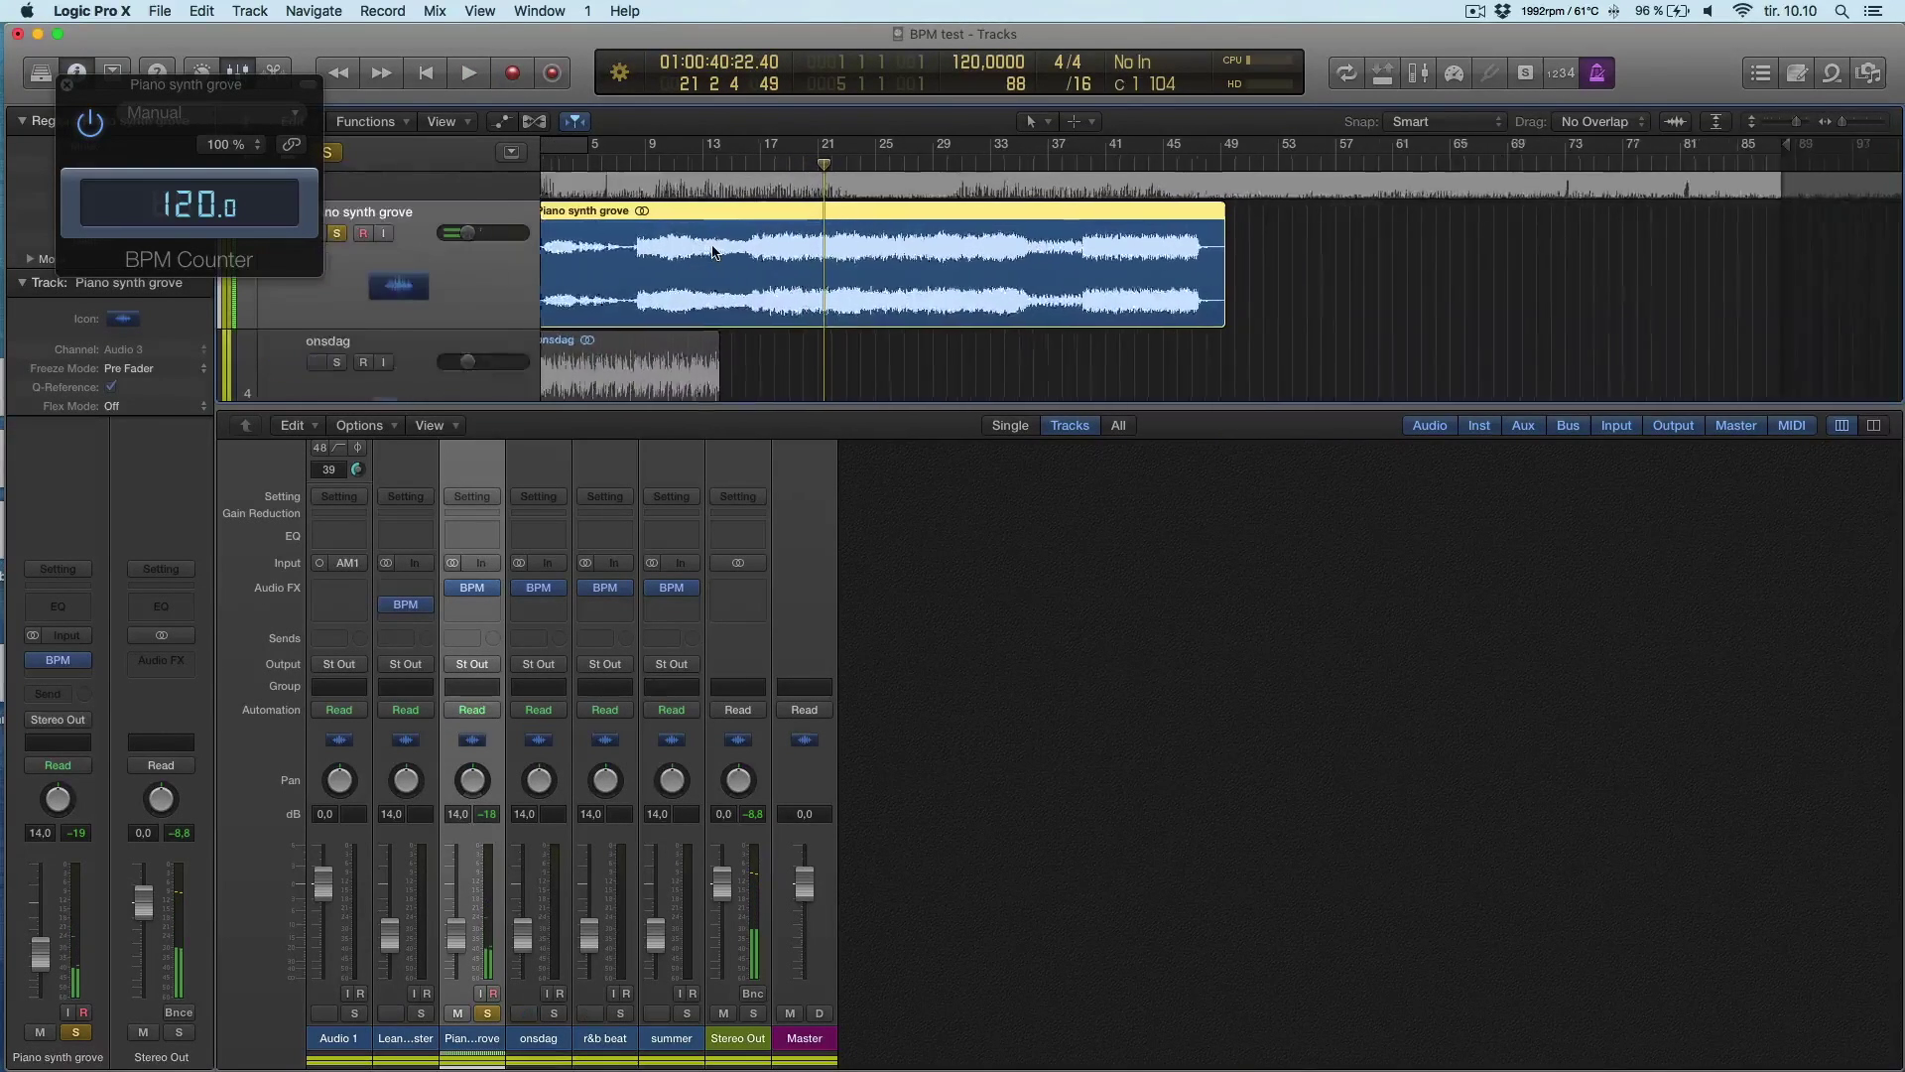
{"action": "scroll", "coordinate": [712, 244], "scroll_direction": "up", "scroll_amount": 10}
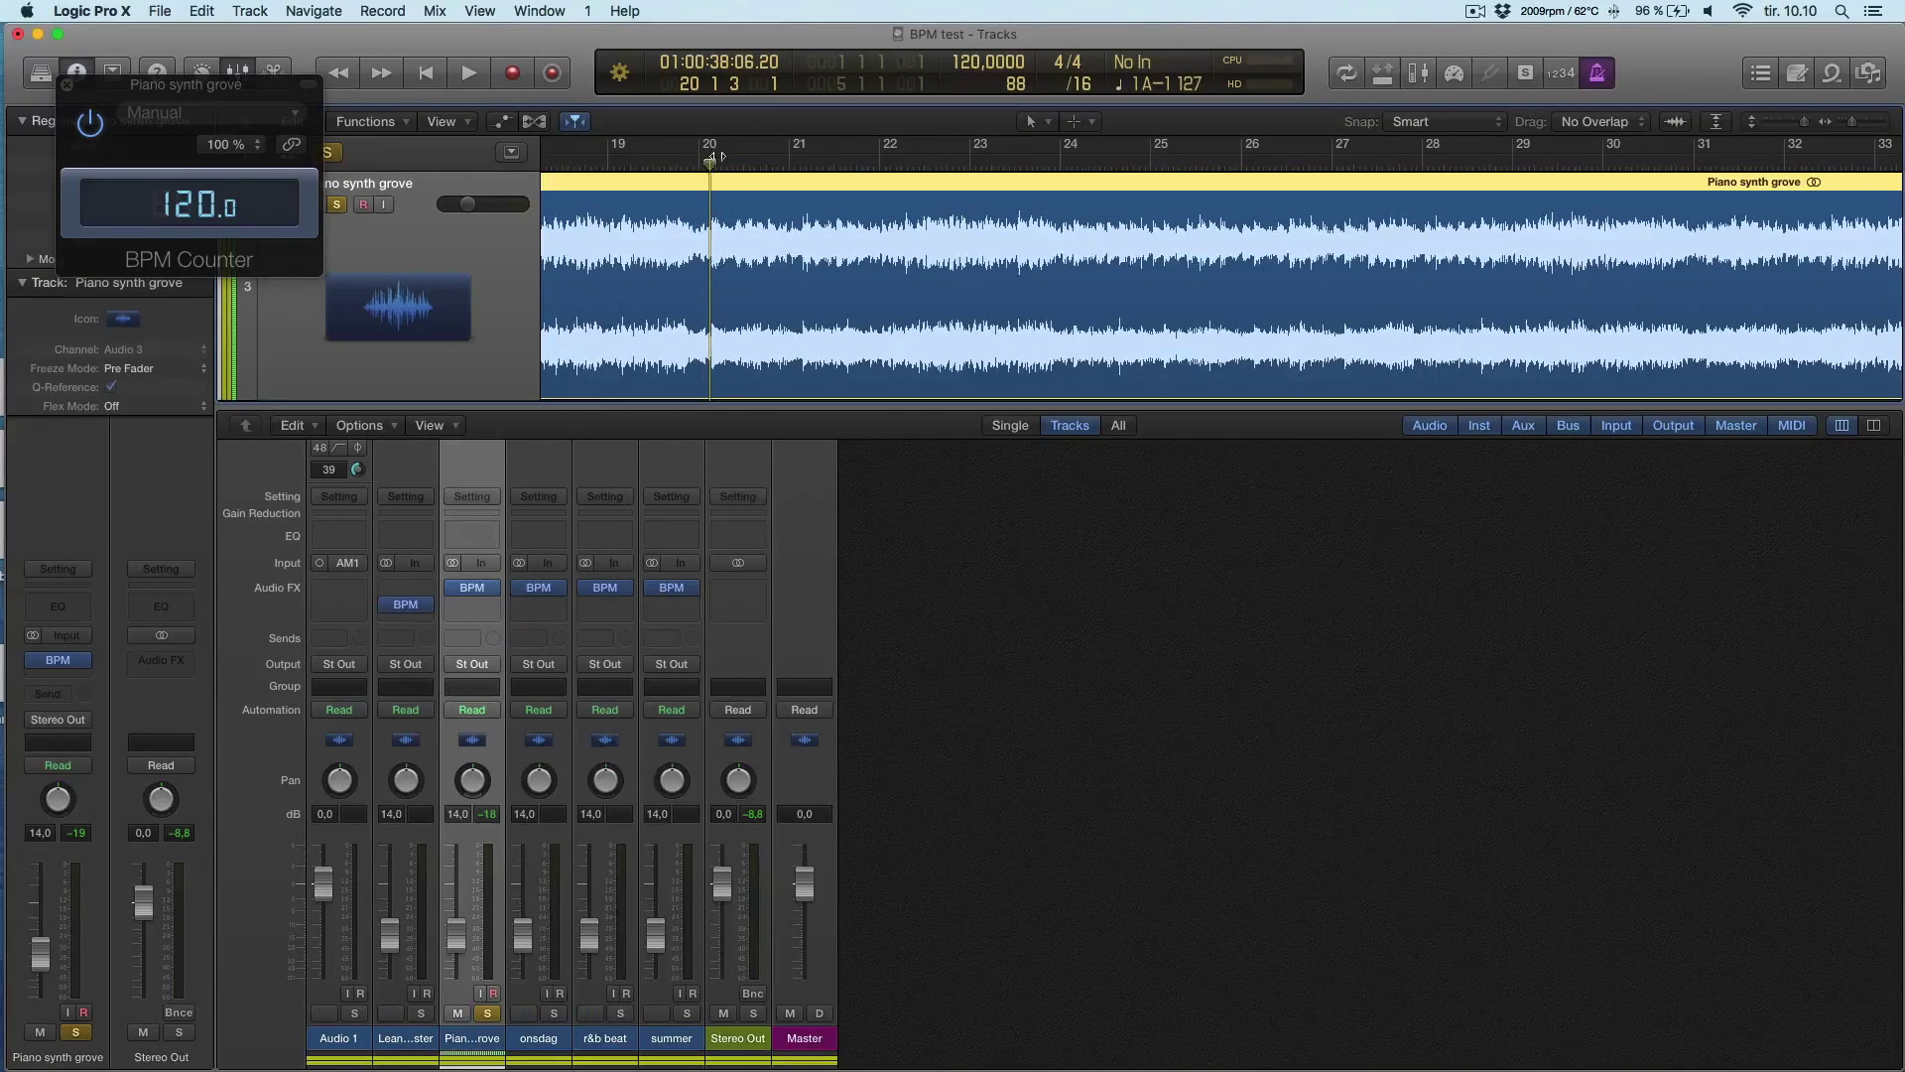
{"action": "scroll", "coordinate": [783, 168], "scroll_direction": "up", "scroll_amount": 3}
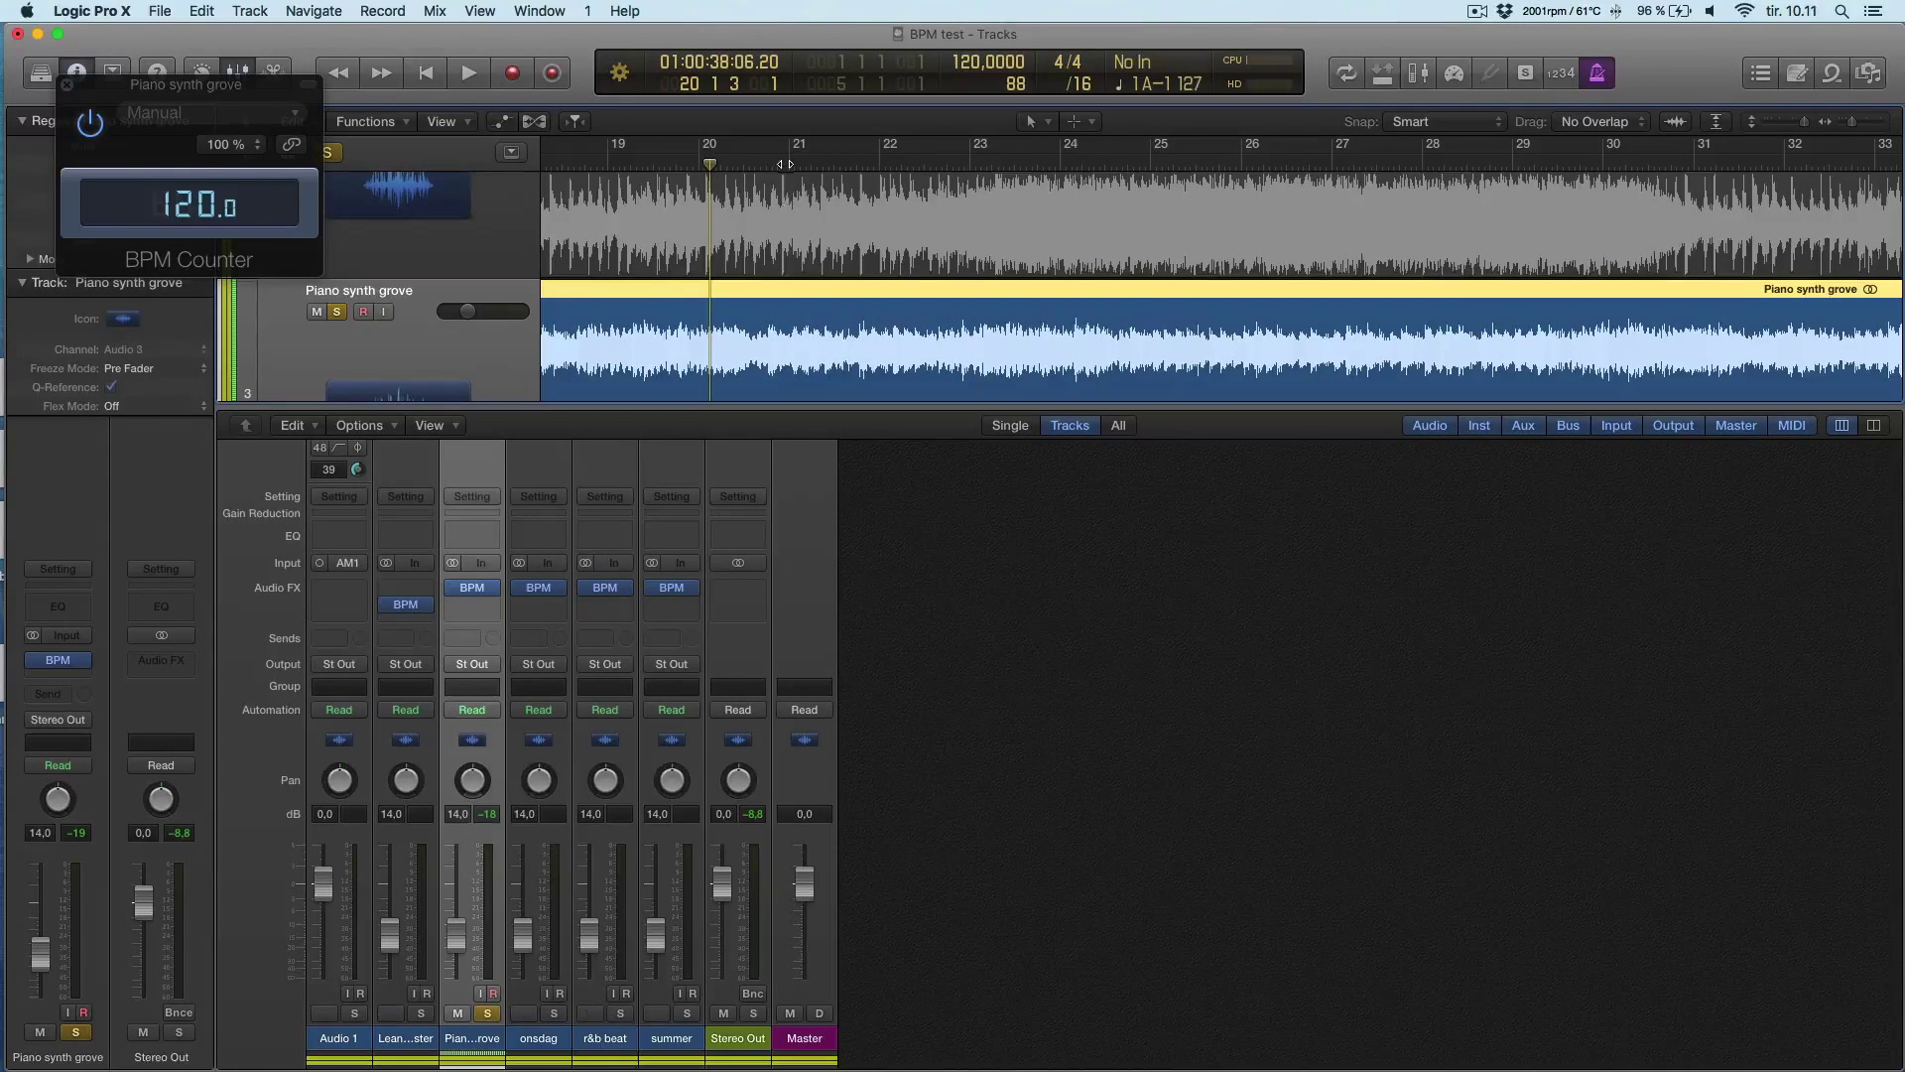
{"action": "left_click", "coordinate": [789, 212]}
{"action": "left_click_drag", "start_coordinate": [826, 290], "coordinate": [800, 288]}
{"action": "key", "text": "space"}
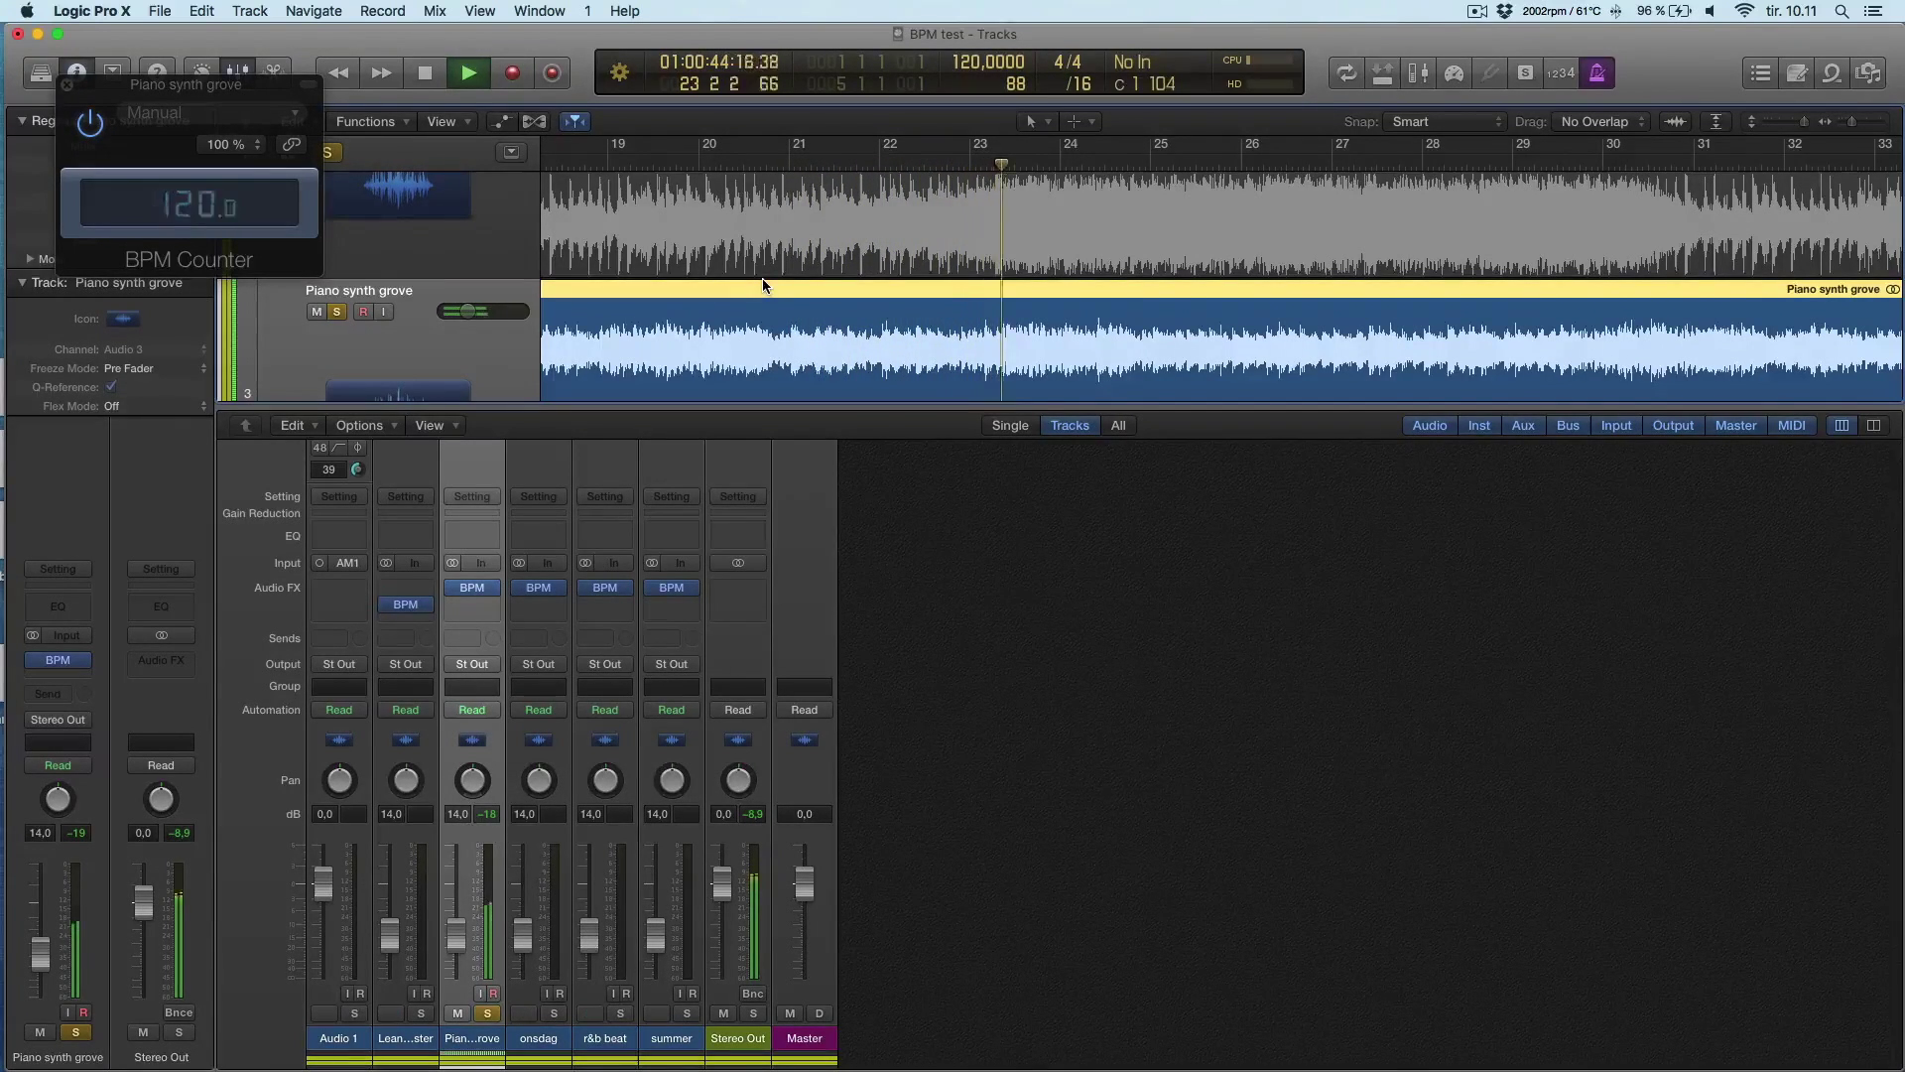
{"action": "key", "text": "z"}
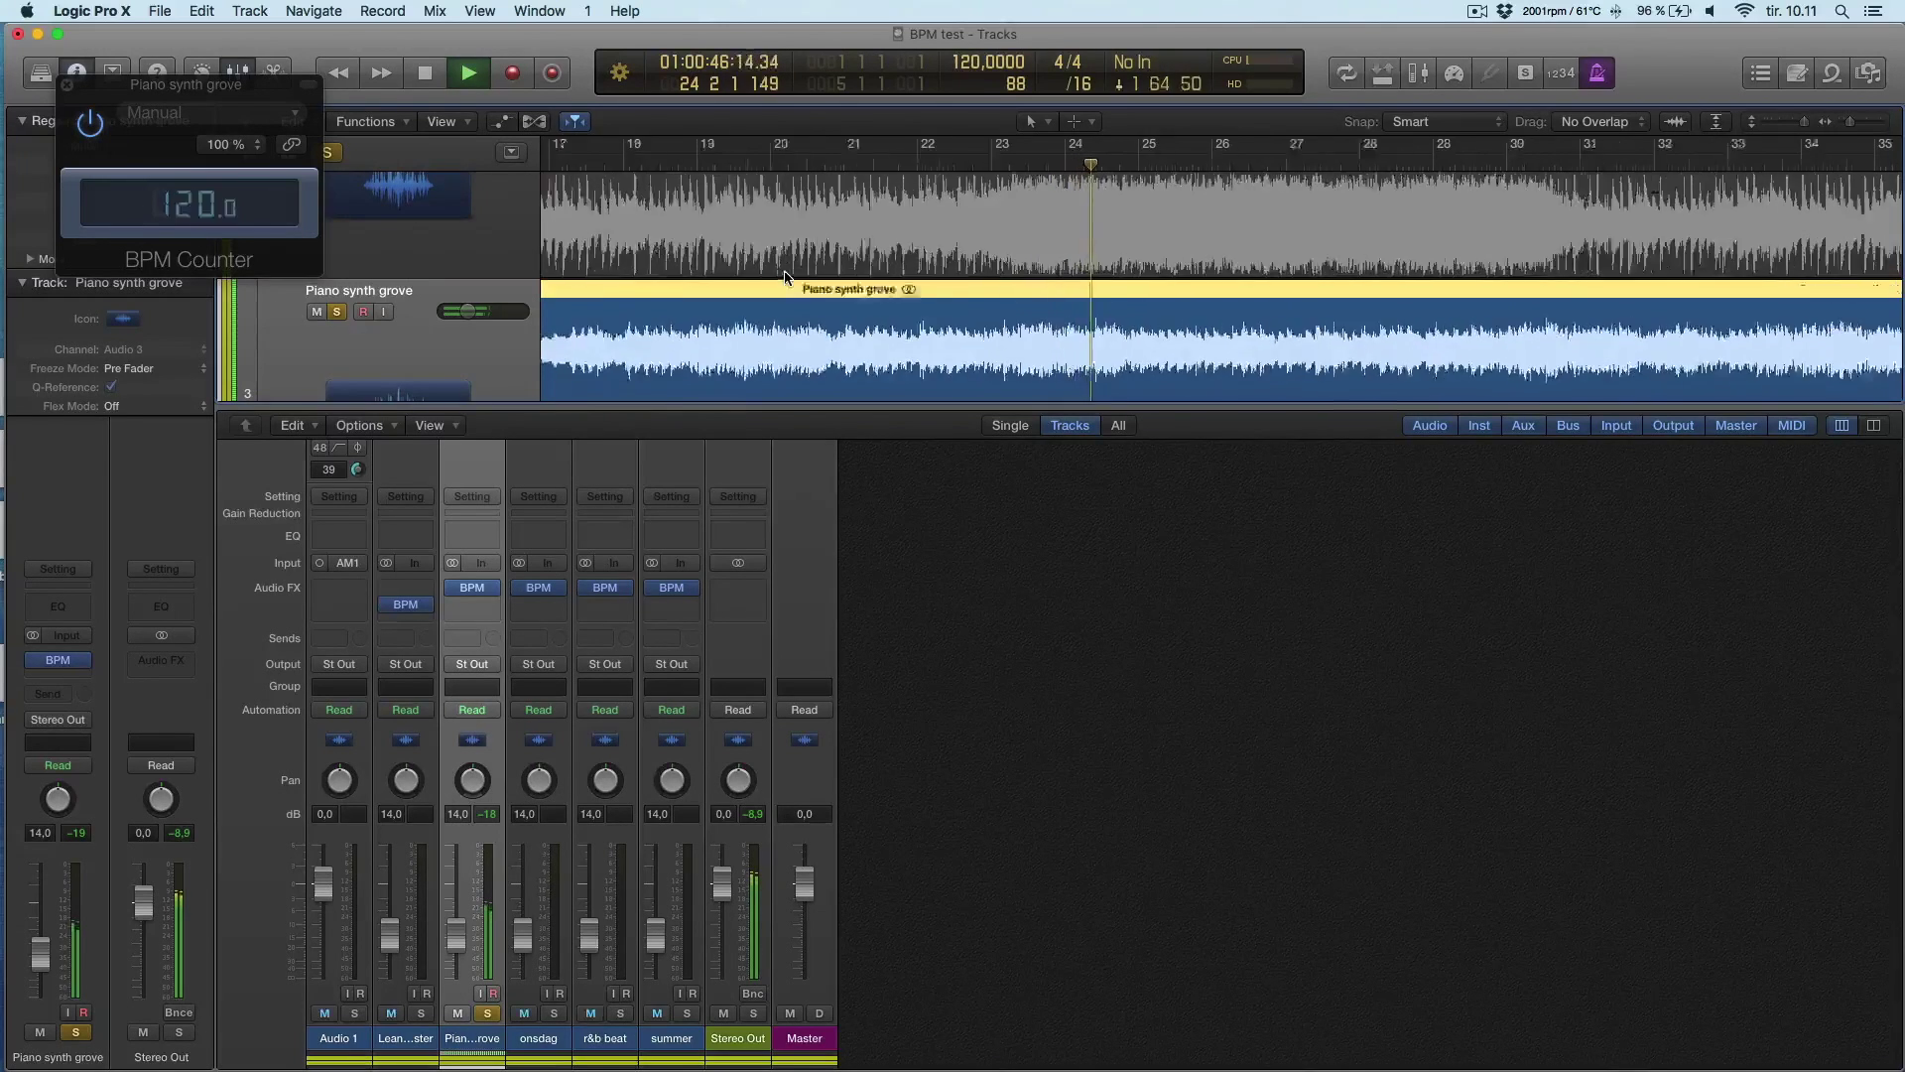
{"action": "key", "text": "space"}
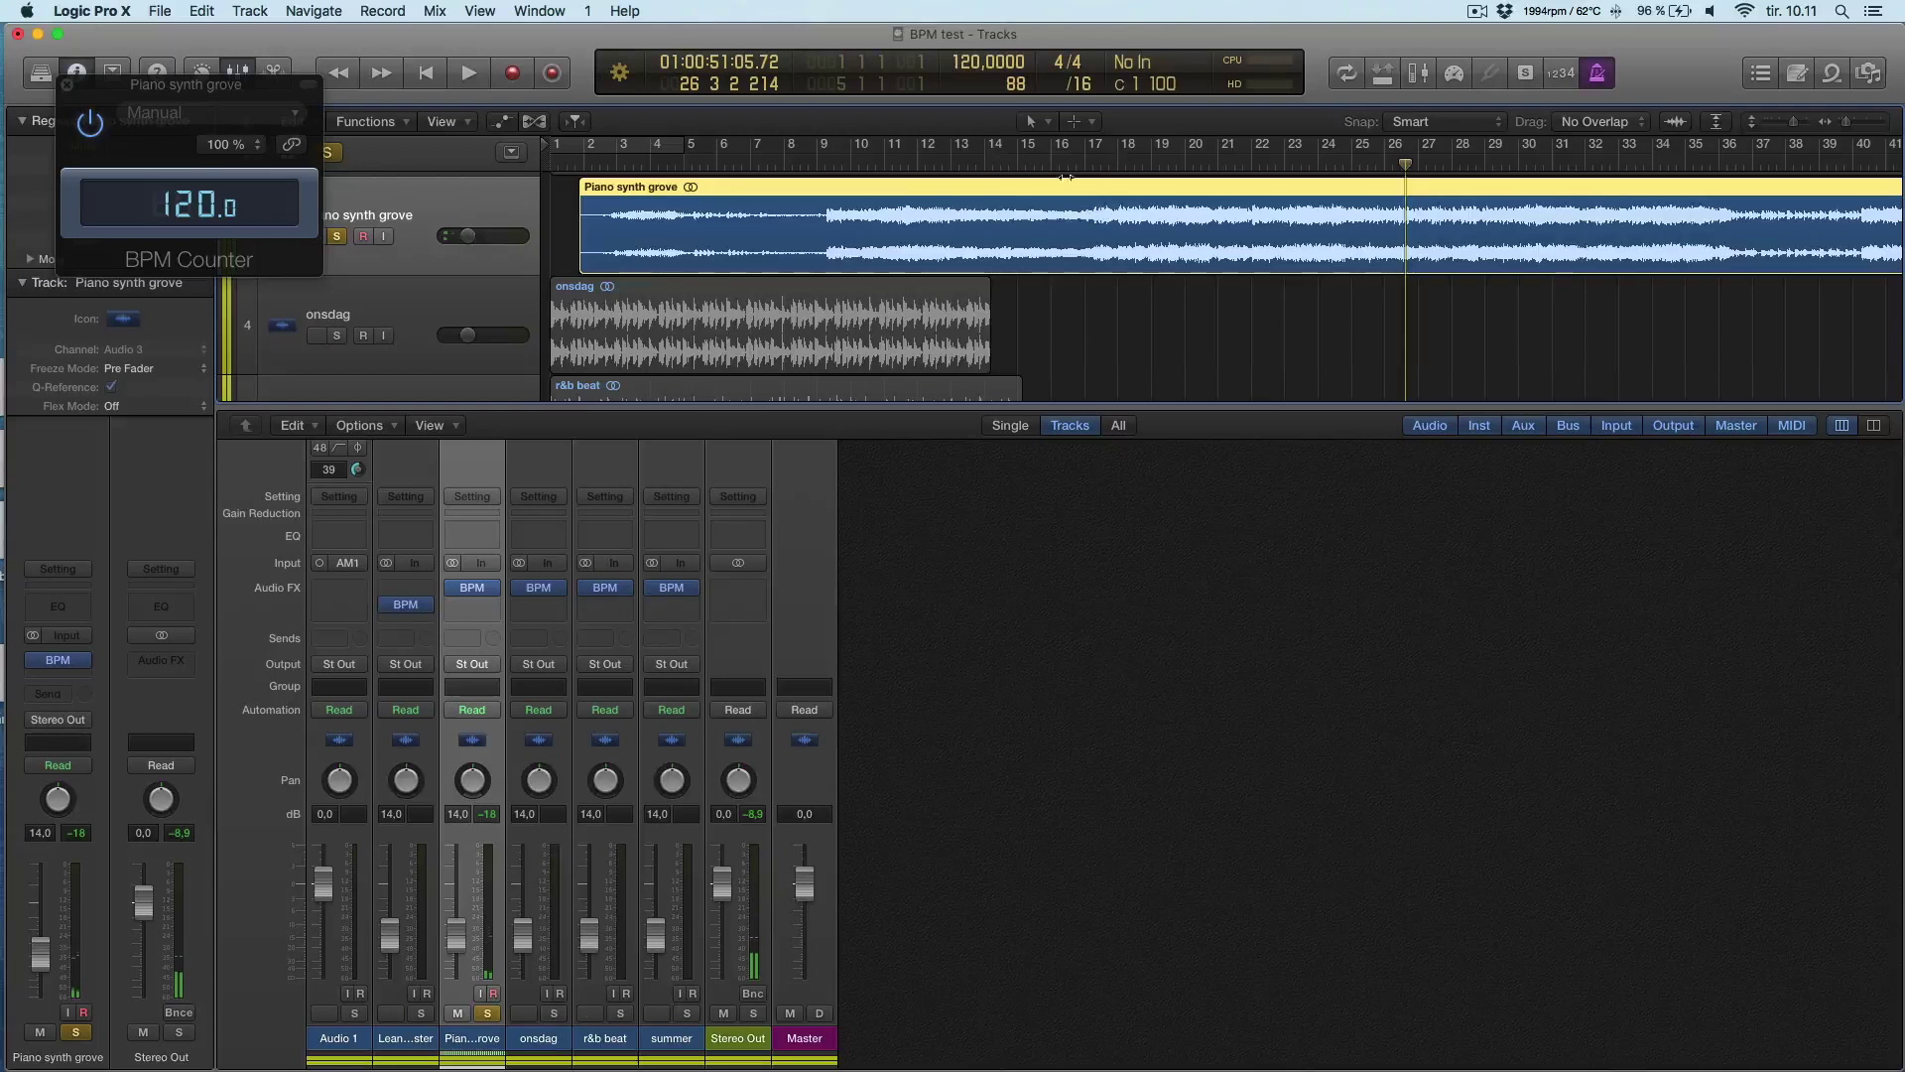
{"action": "scroll", "coordinate": [1018, 274], "scroll_direction": "down", "scroll_amount": 1}
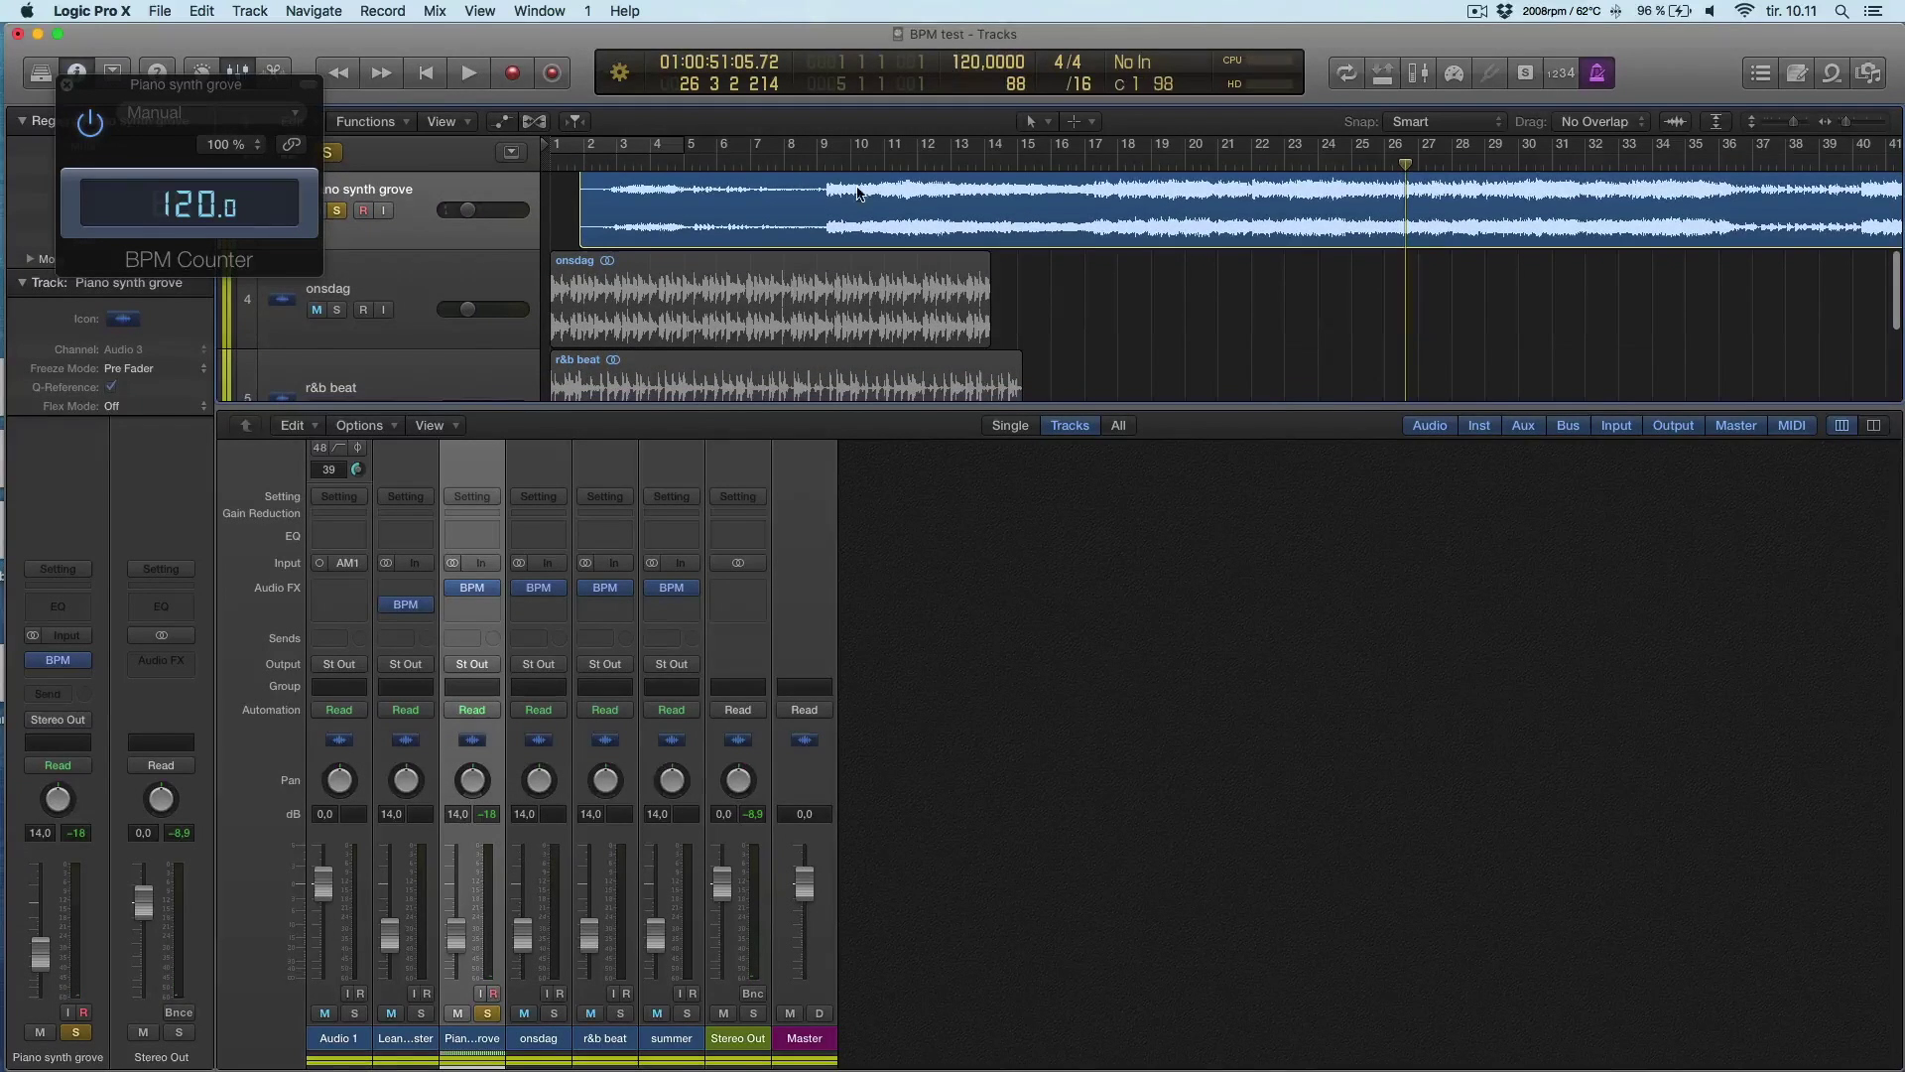
{"action": "left_click", "coordinate": [406, 279]}
Step: Play onsdag from the start so its BPM Counter detects 91 BPM, closing the Piano synth grove analyser
{"action": "key", "text": "Return"}
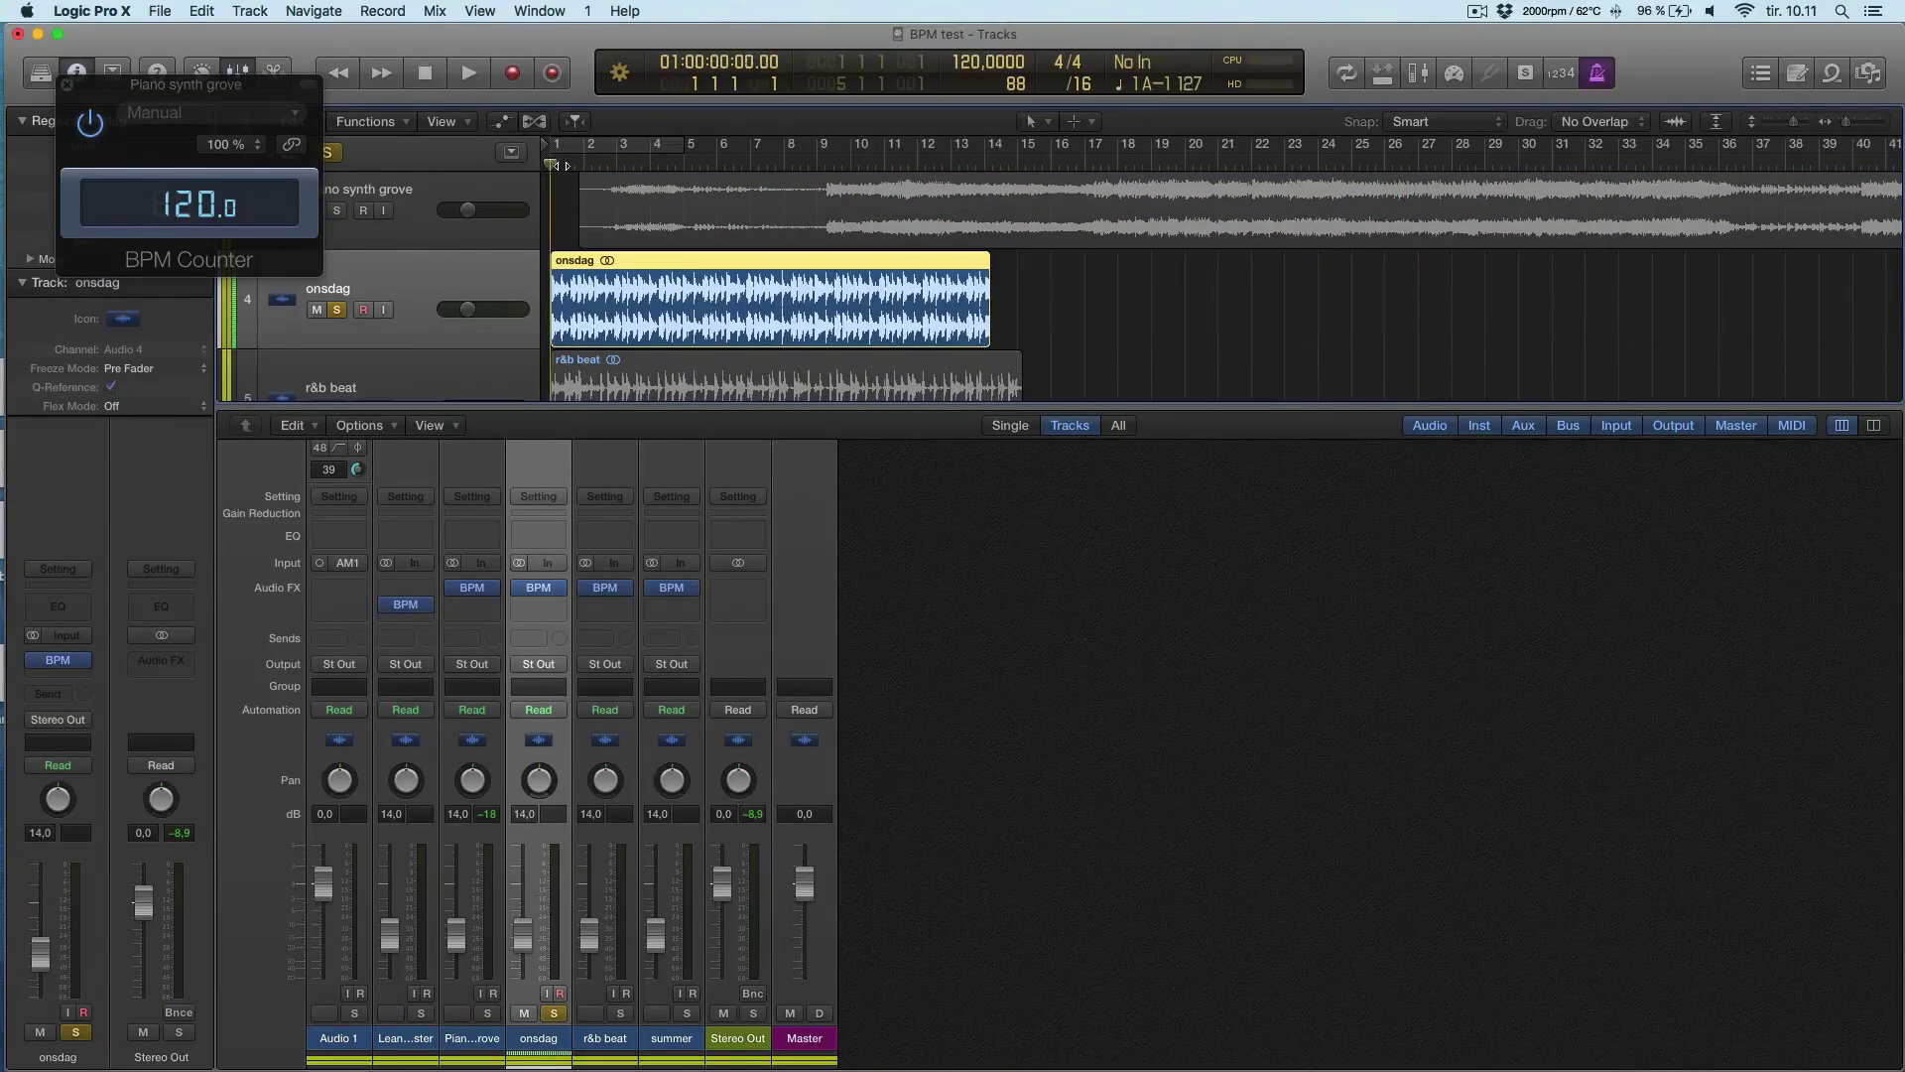
{"action": "key", "text": "space"}
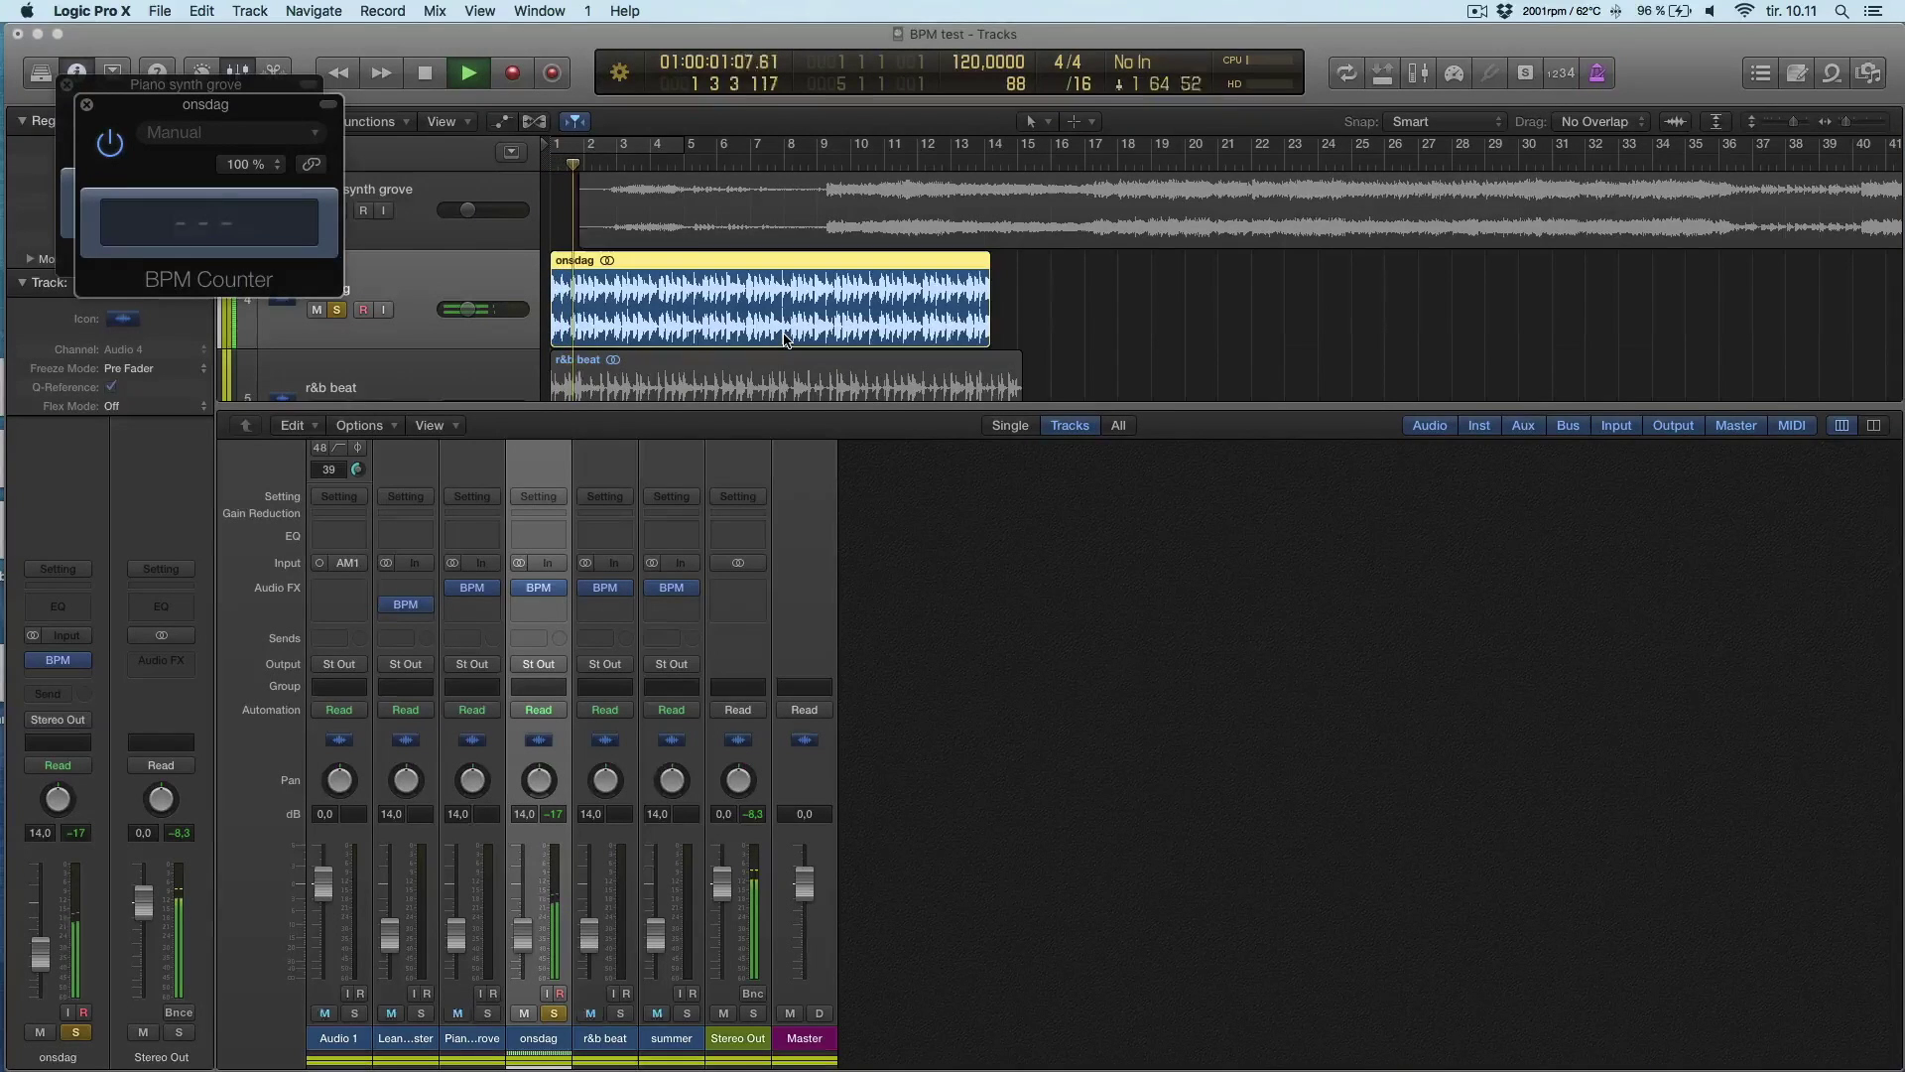
{"action": "left_click", "coordinate": [67, 88]}
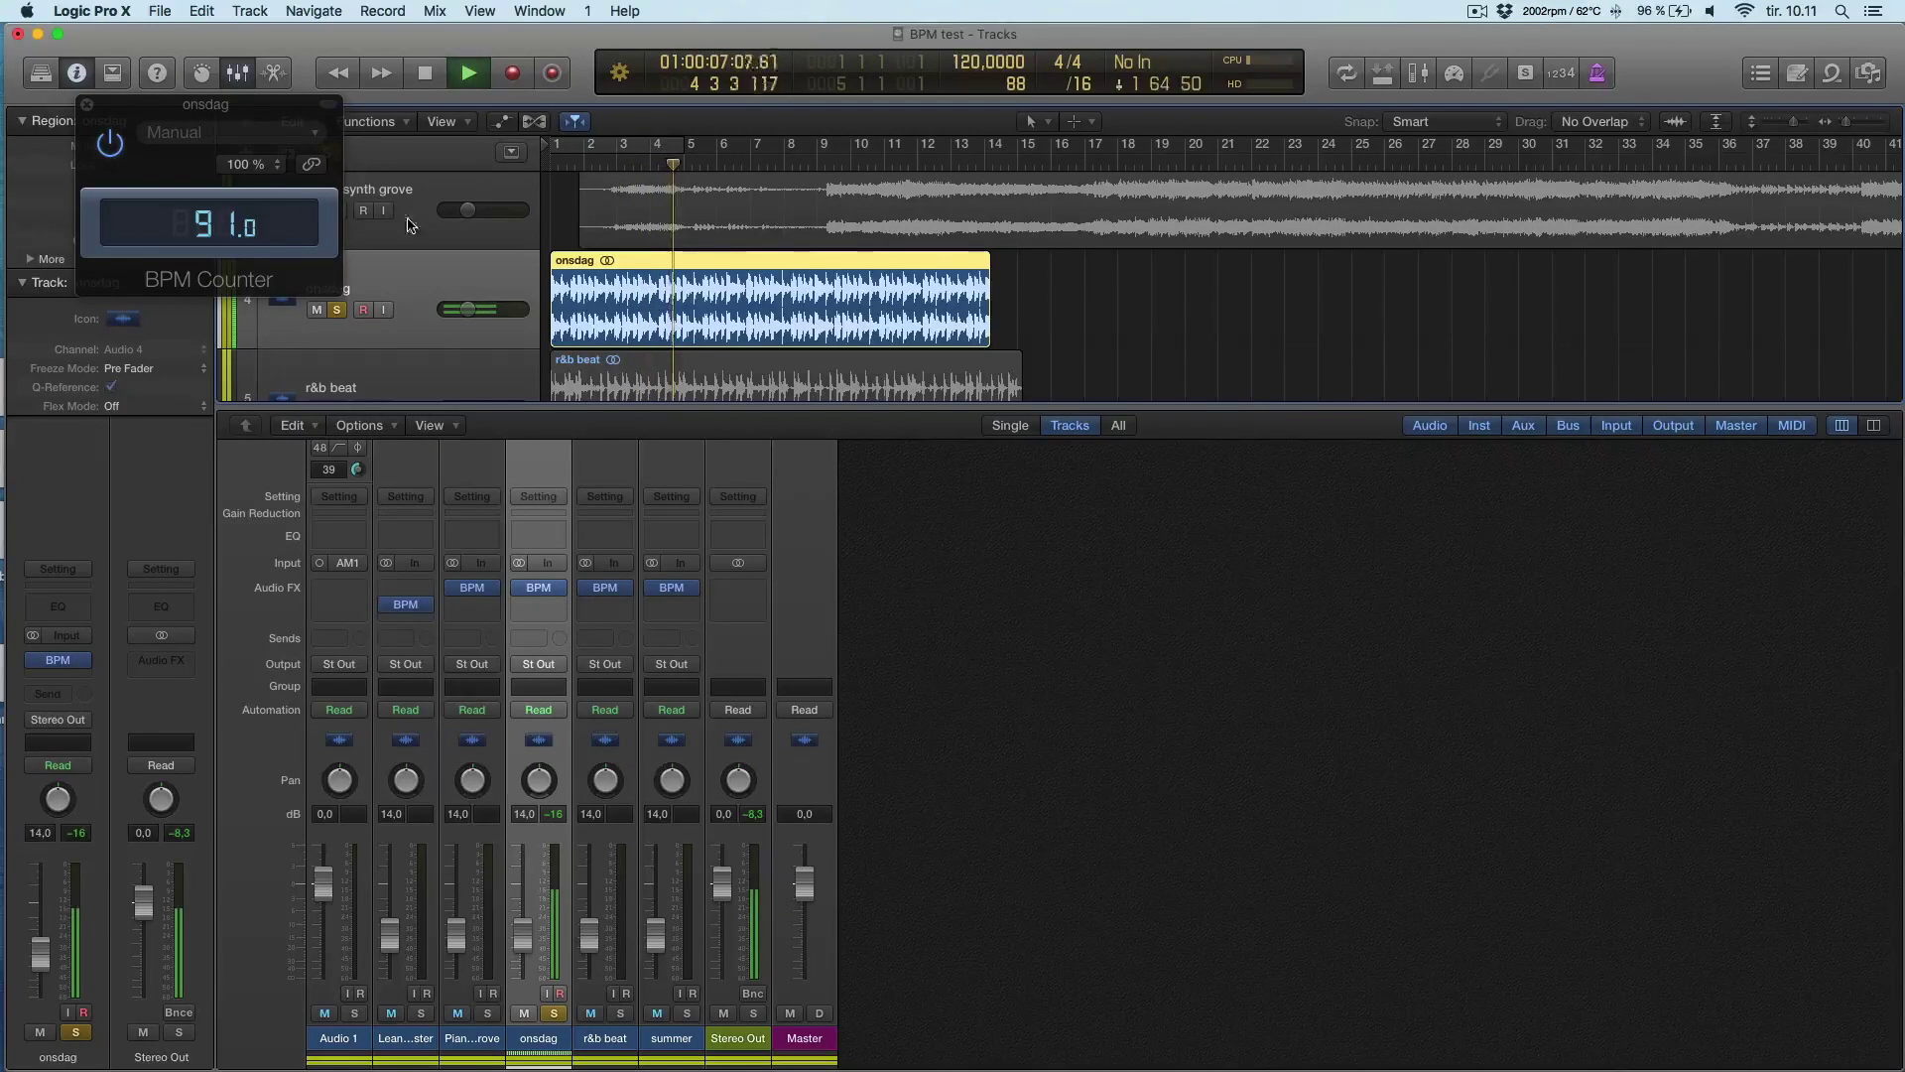
{"action": "key", "text": "space"}
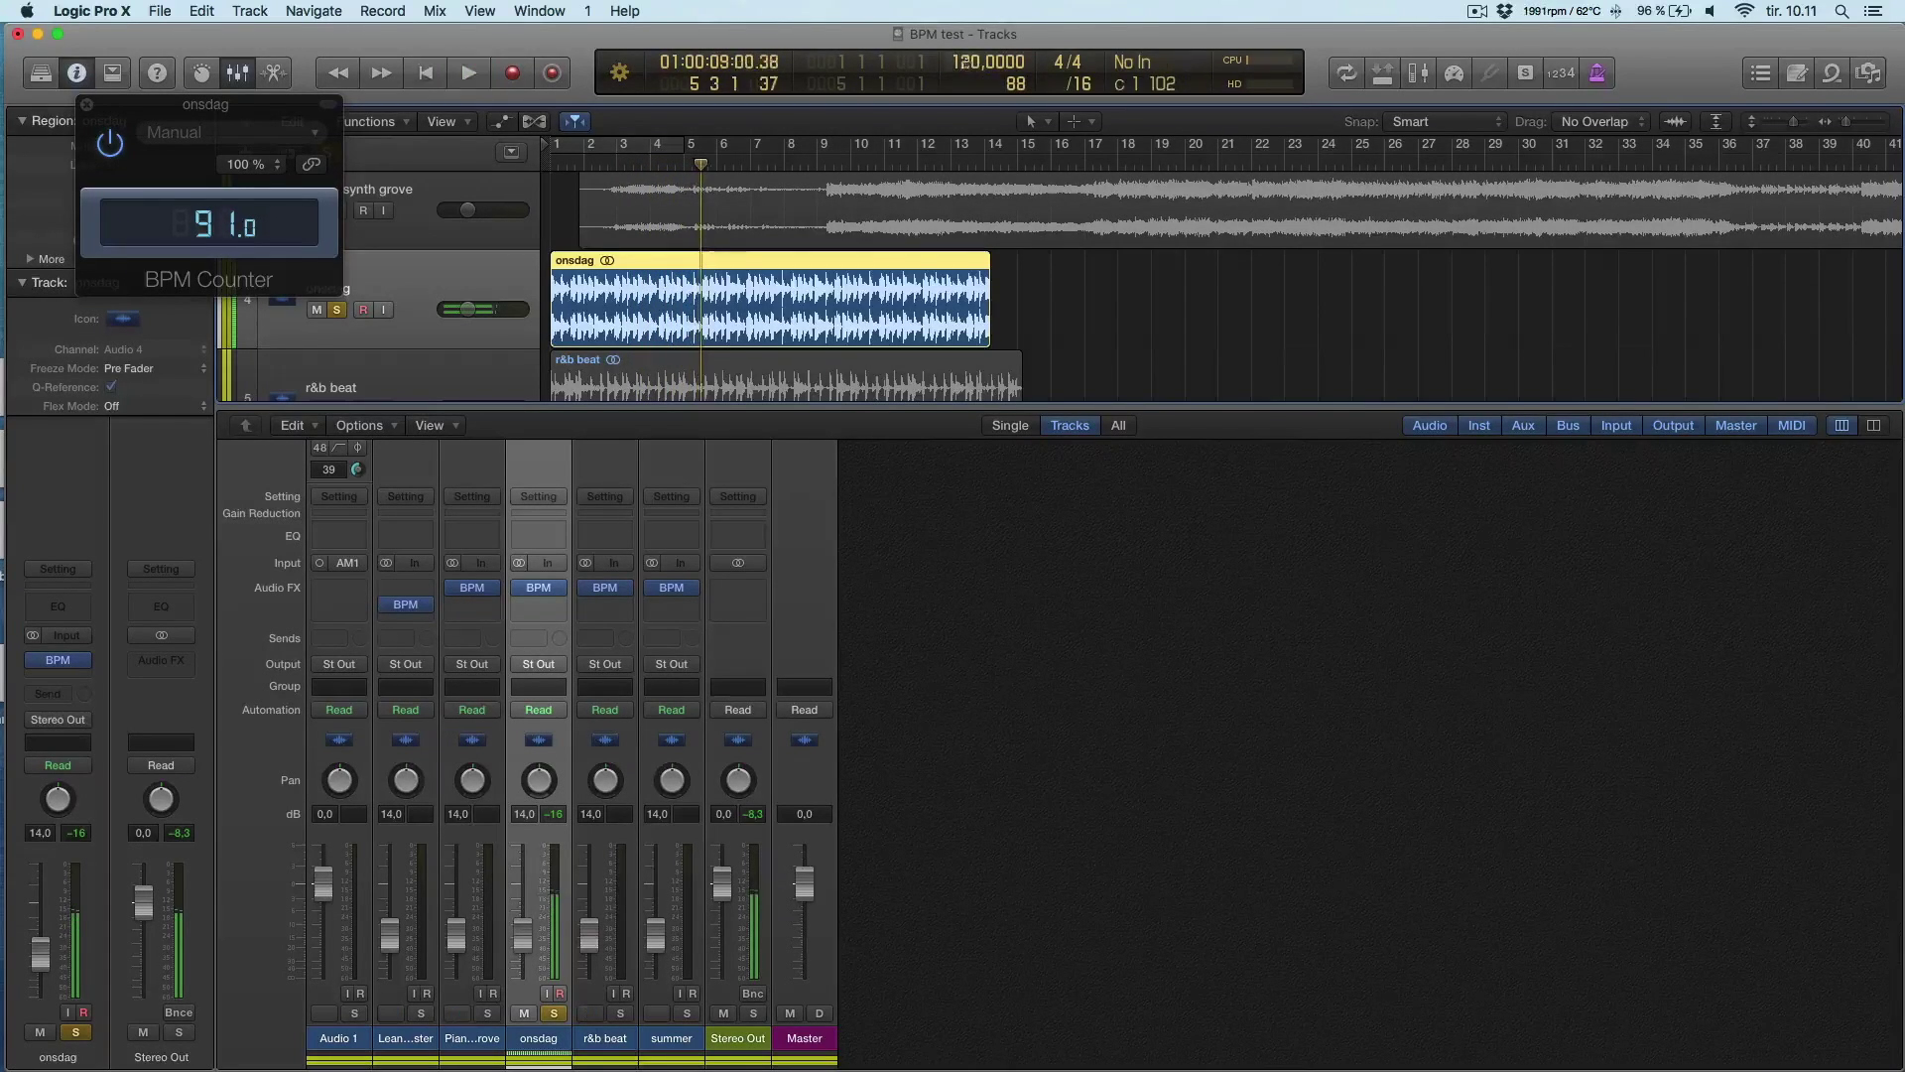
Step: Set the project tempo to 91 and replay onsdag from the start to check it
{"action": "double_click", "coordinate": [965, 61]}
{"action": "type", "text": "91"}
{"action": "key", "text": "Return"}
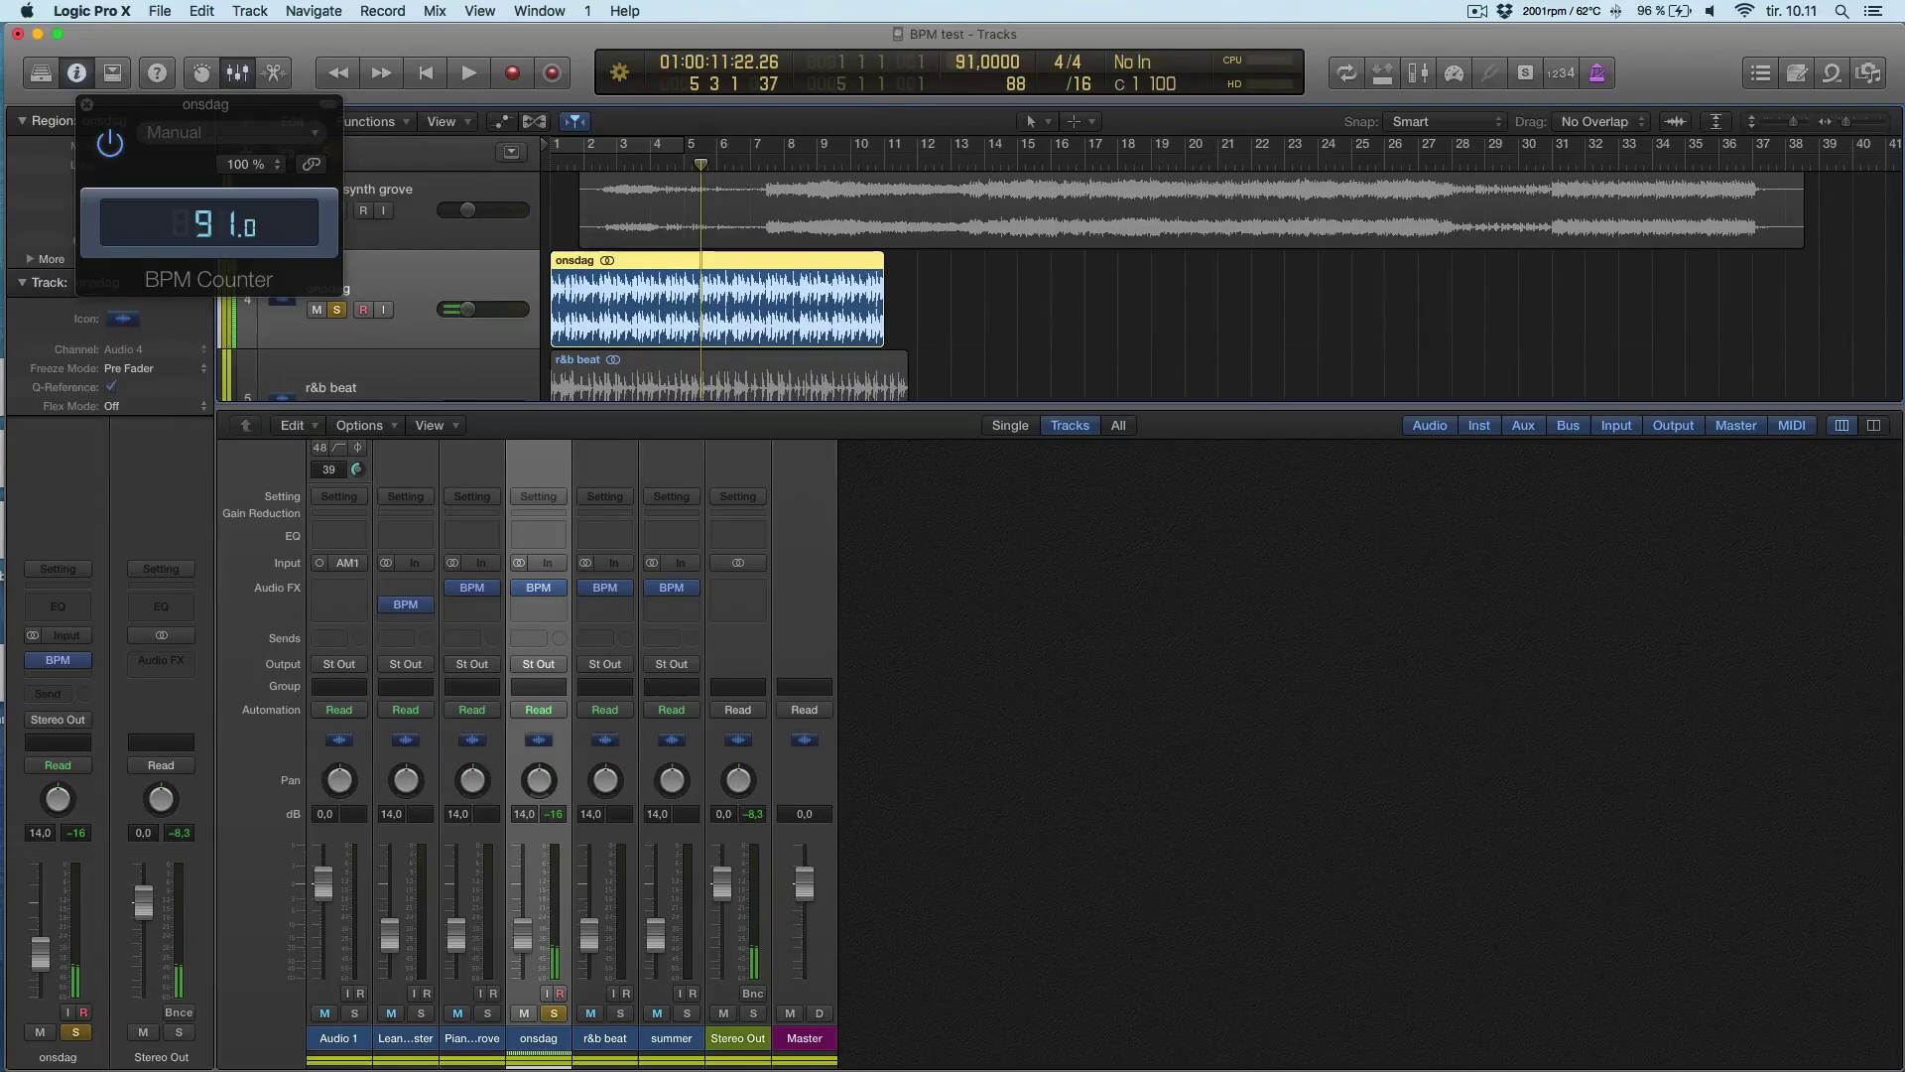
{"action": "key", "text": "Return"}
{"action": "key", "text": "space"}
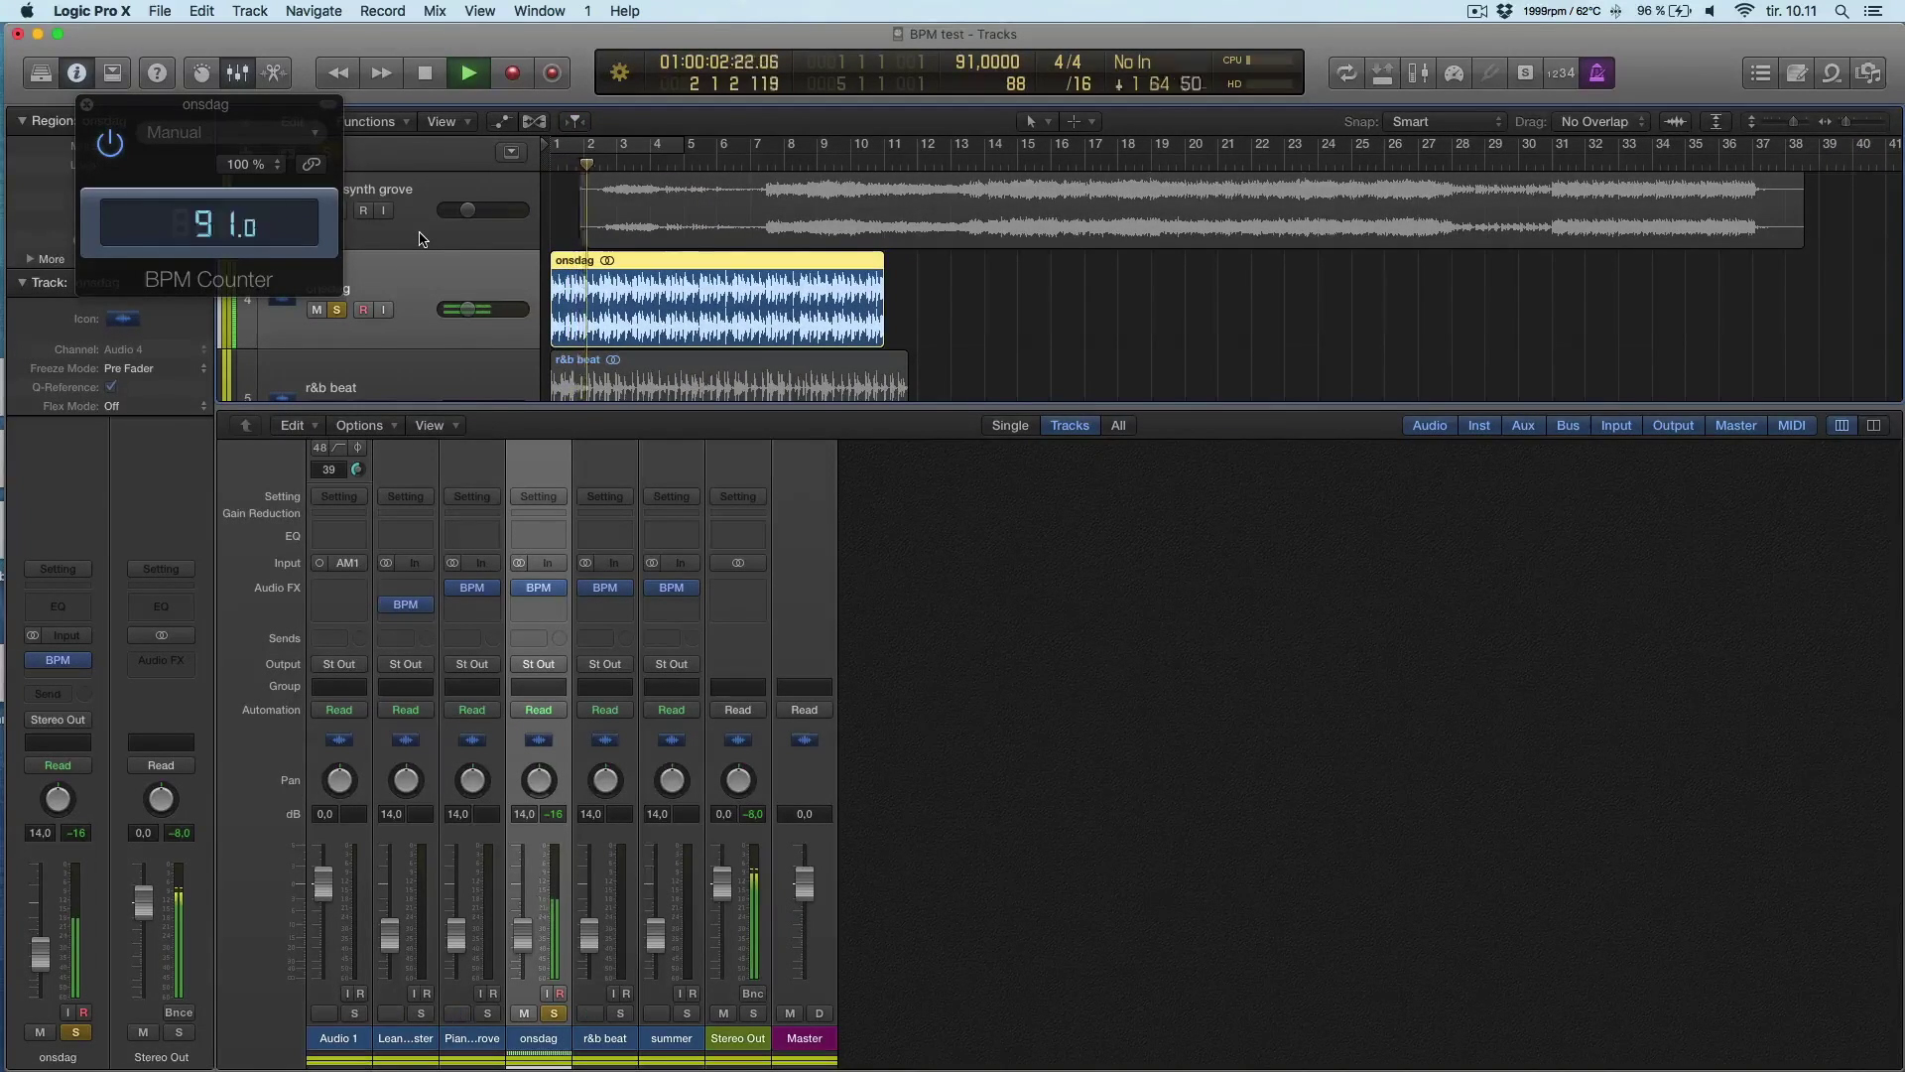
{"action": "scroll", "coordinate": [419, 239], "scroll_direction": "down", "scroll_amount": 2}
{"action": "key", "text": "space"}
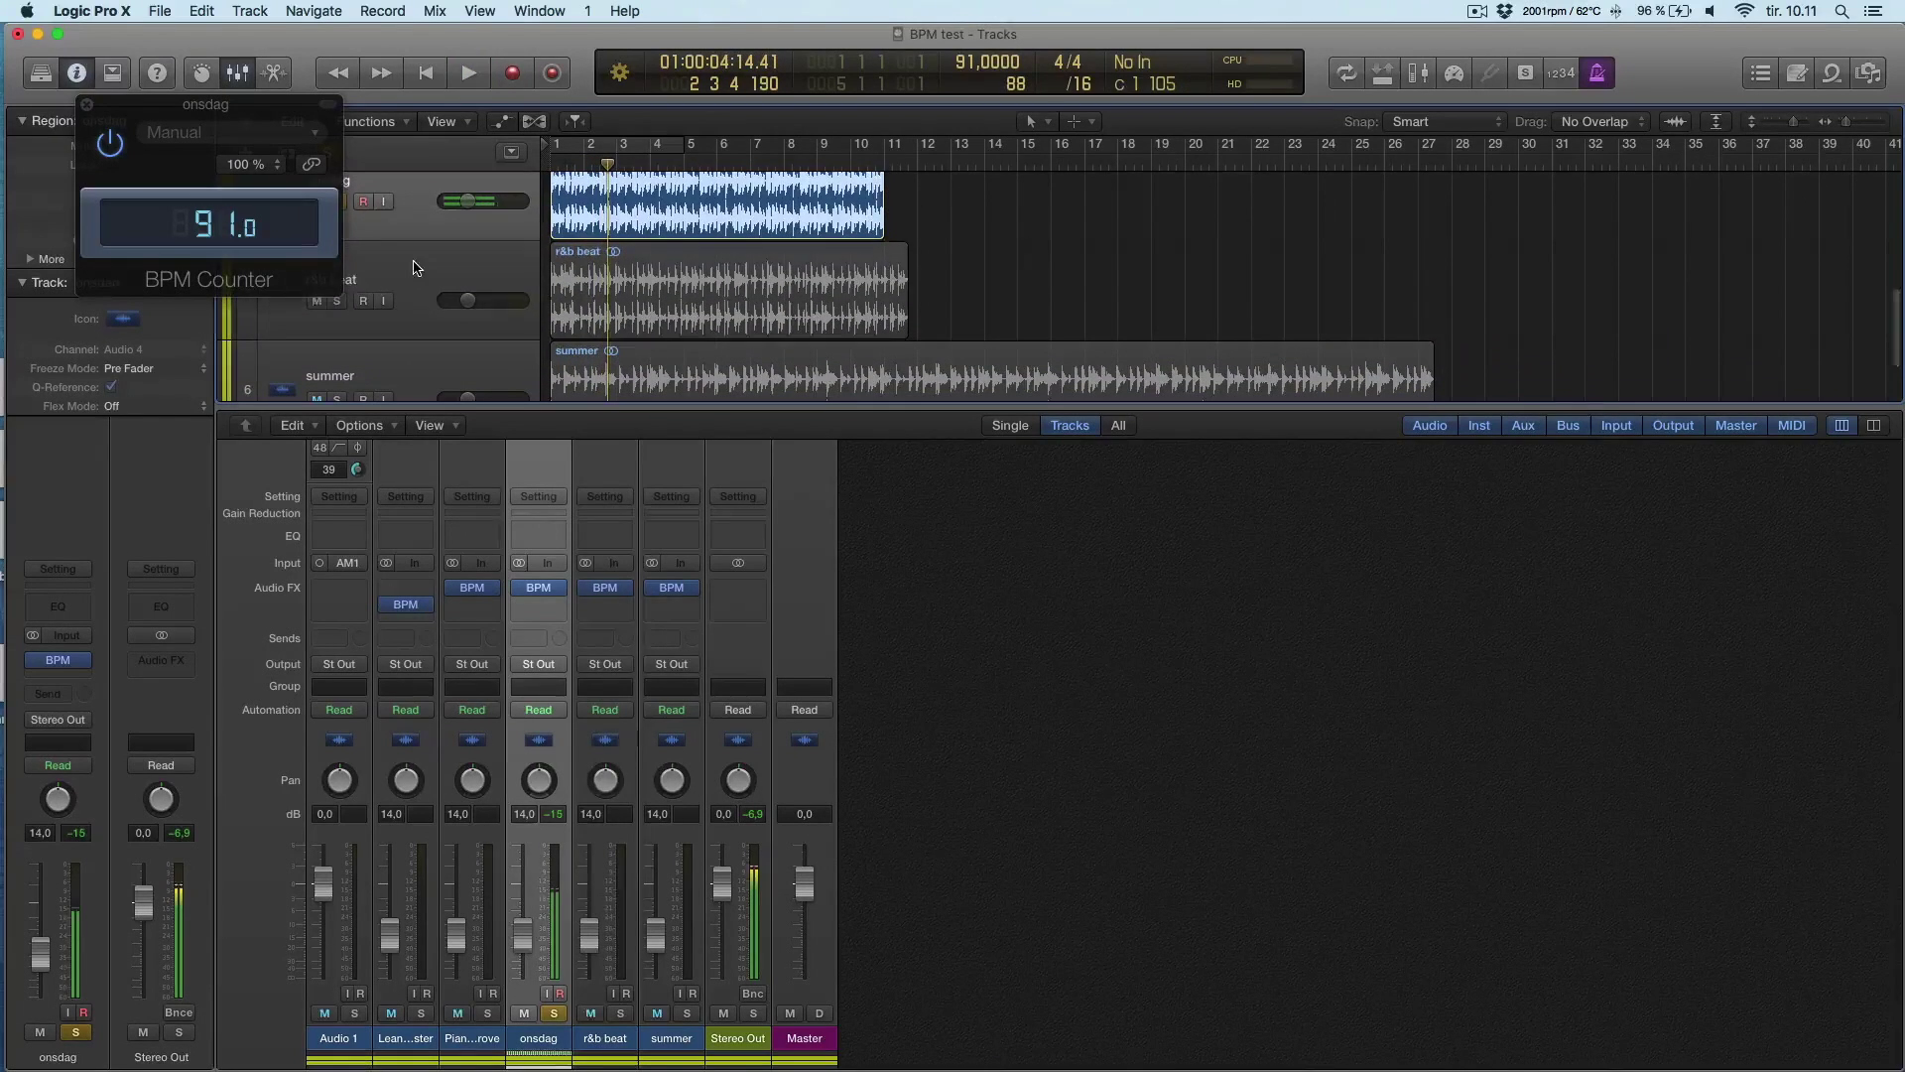
Step: Solo r&b beat and play it with its BPM Counter open to measure about 70 BPM
{"action": "left_click", "coordinate": [343, 310]}
{"action": "left_click", "coordinate": [338, 302]}
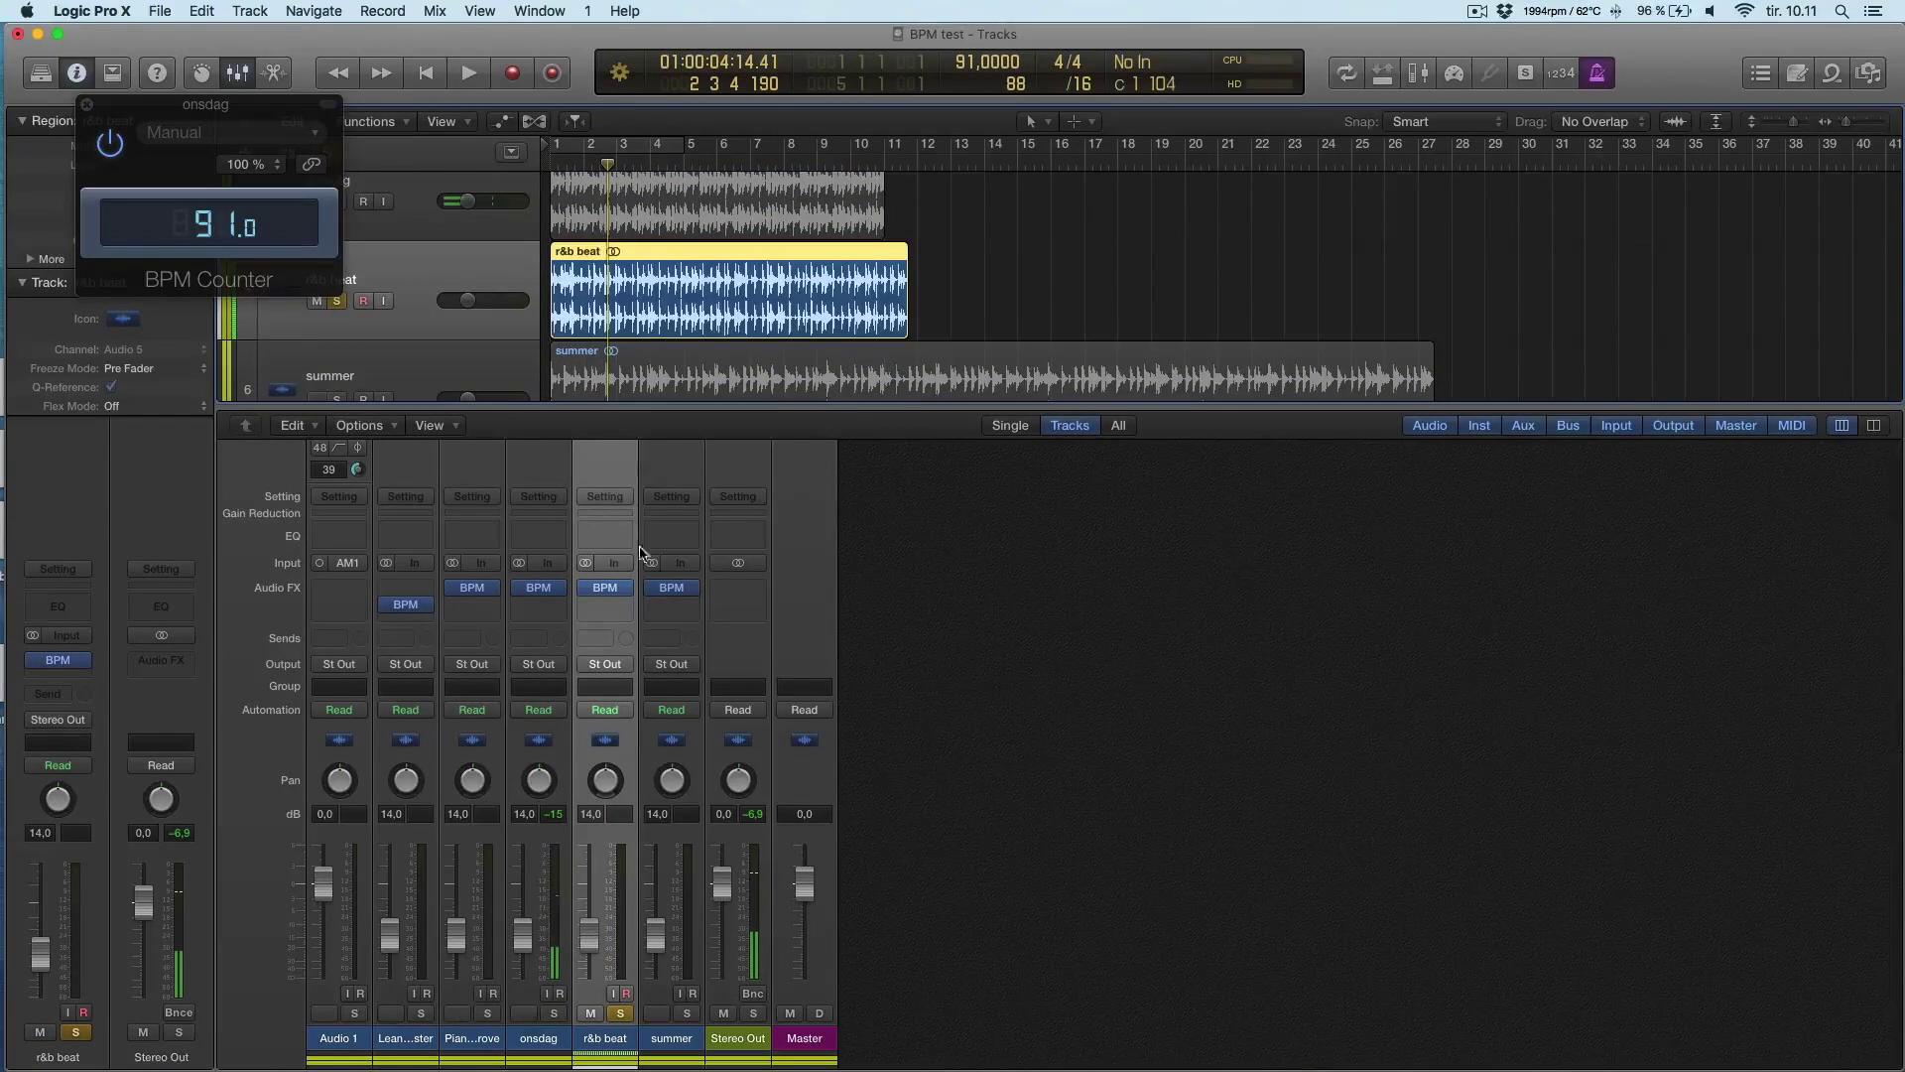
{"action": "left_click", "coordinate": [607, 587]}
{"action": "key", "text": "space"}
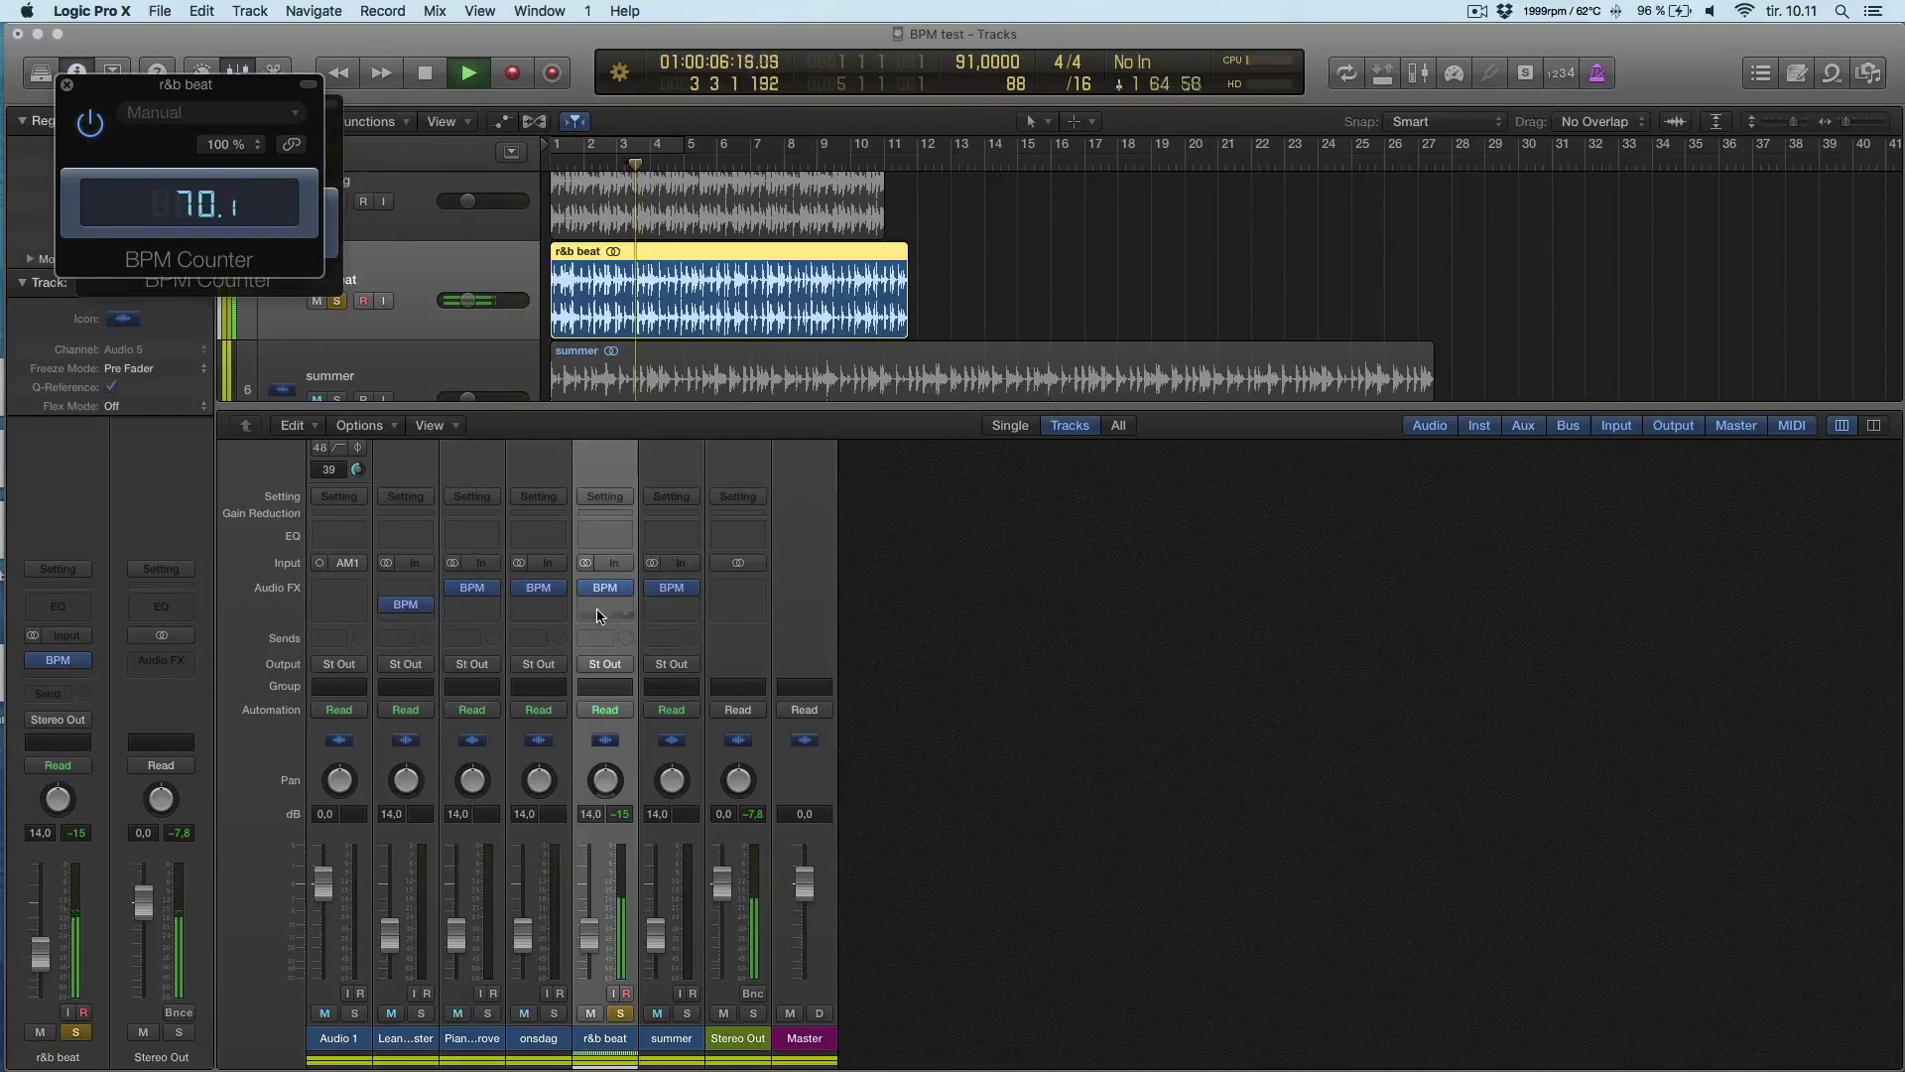
{"action": "key", "text": "space"}
Step: Set the project tempo to 70, replay from the start, and turn on the metronome
{"action": "left_click", "coordinate": [965, 65]}
{"action": "double_click", "coordinate": [964, 64]}
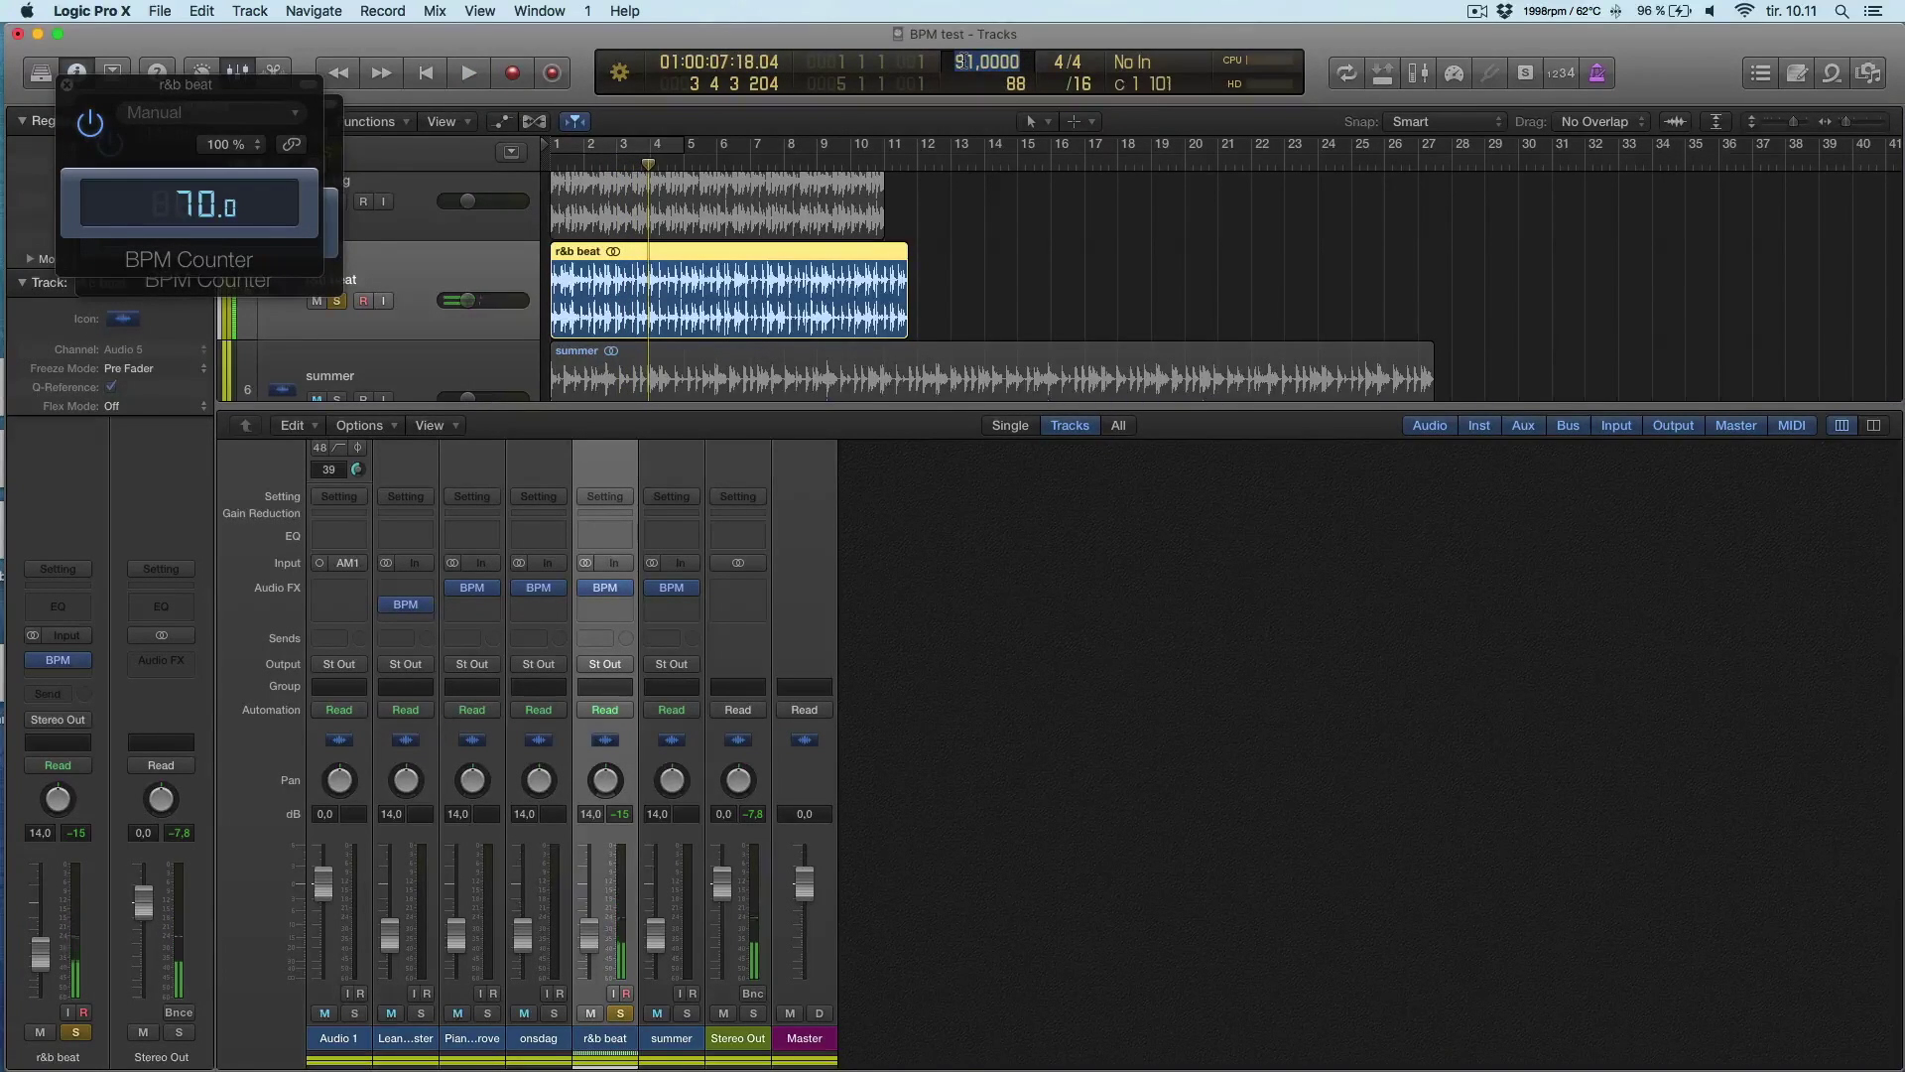
{"action": "key", "text": "Return"}
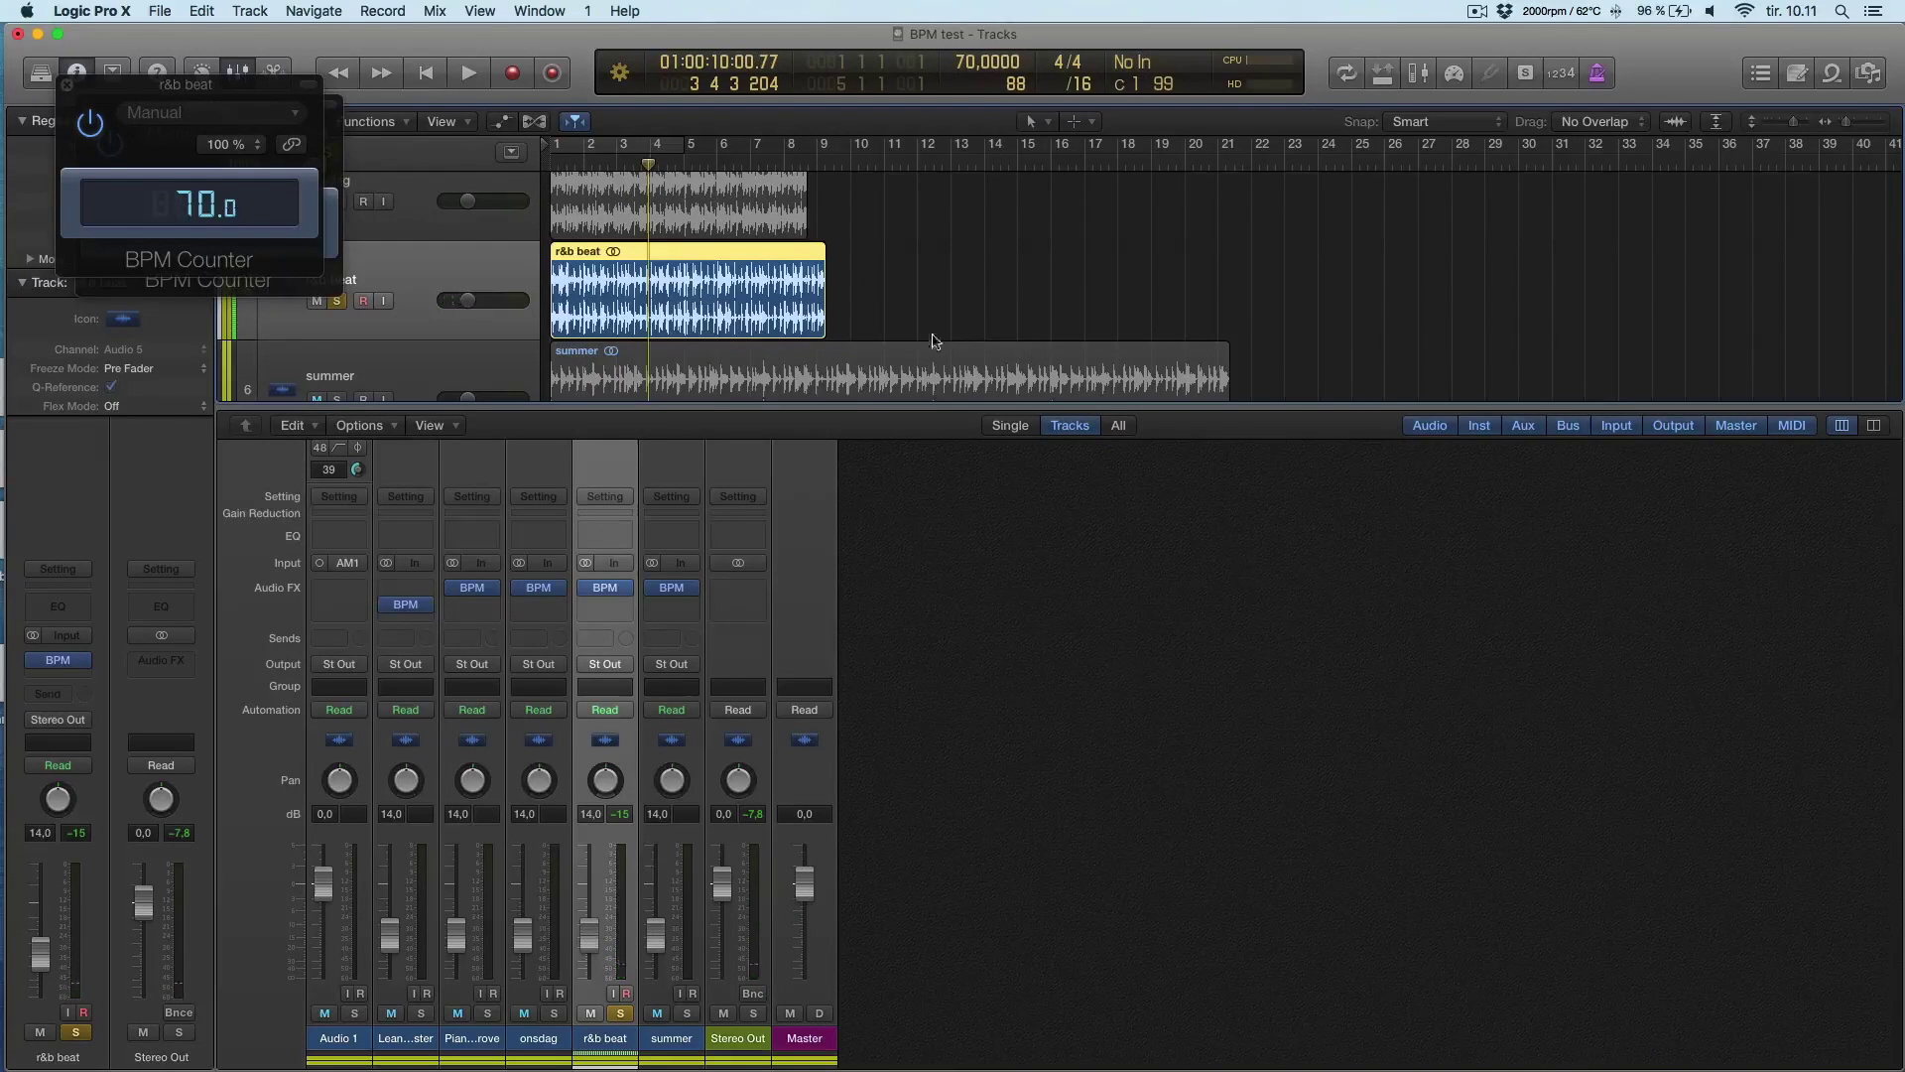
{"action": "key", "text": "space"}
{"action": "key", "text": "k"}
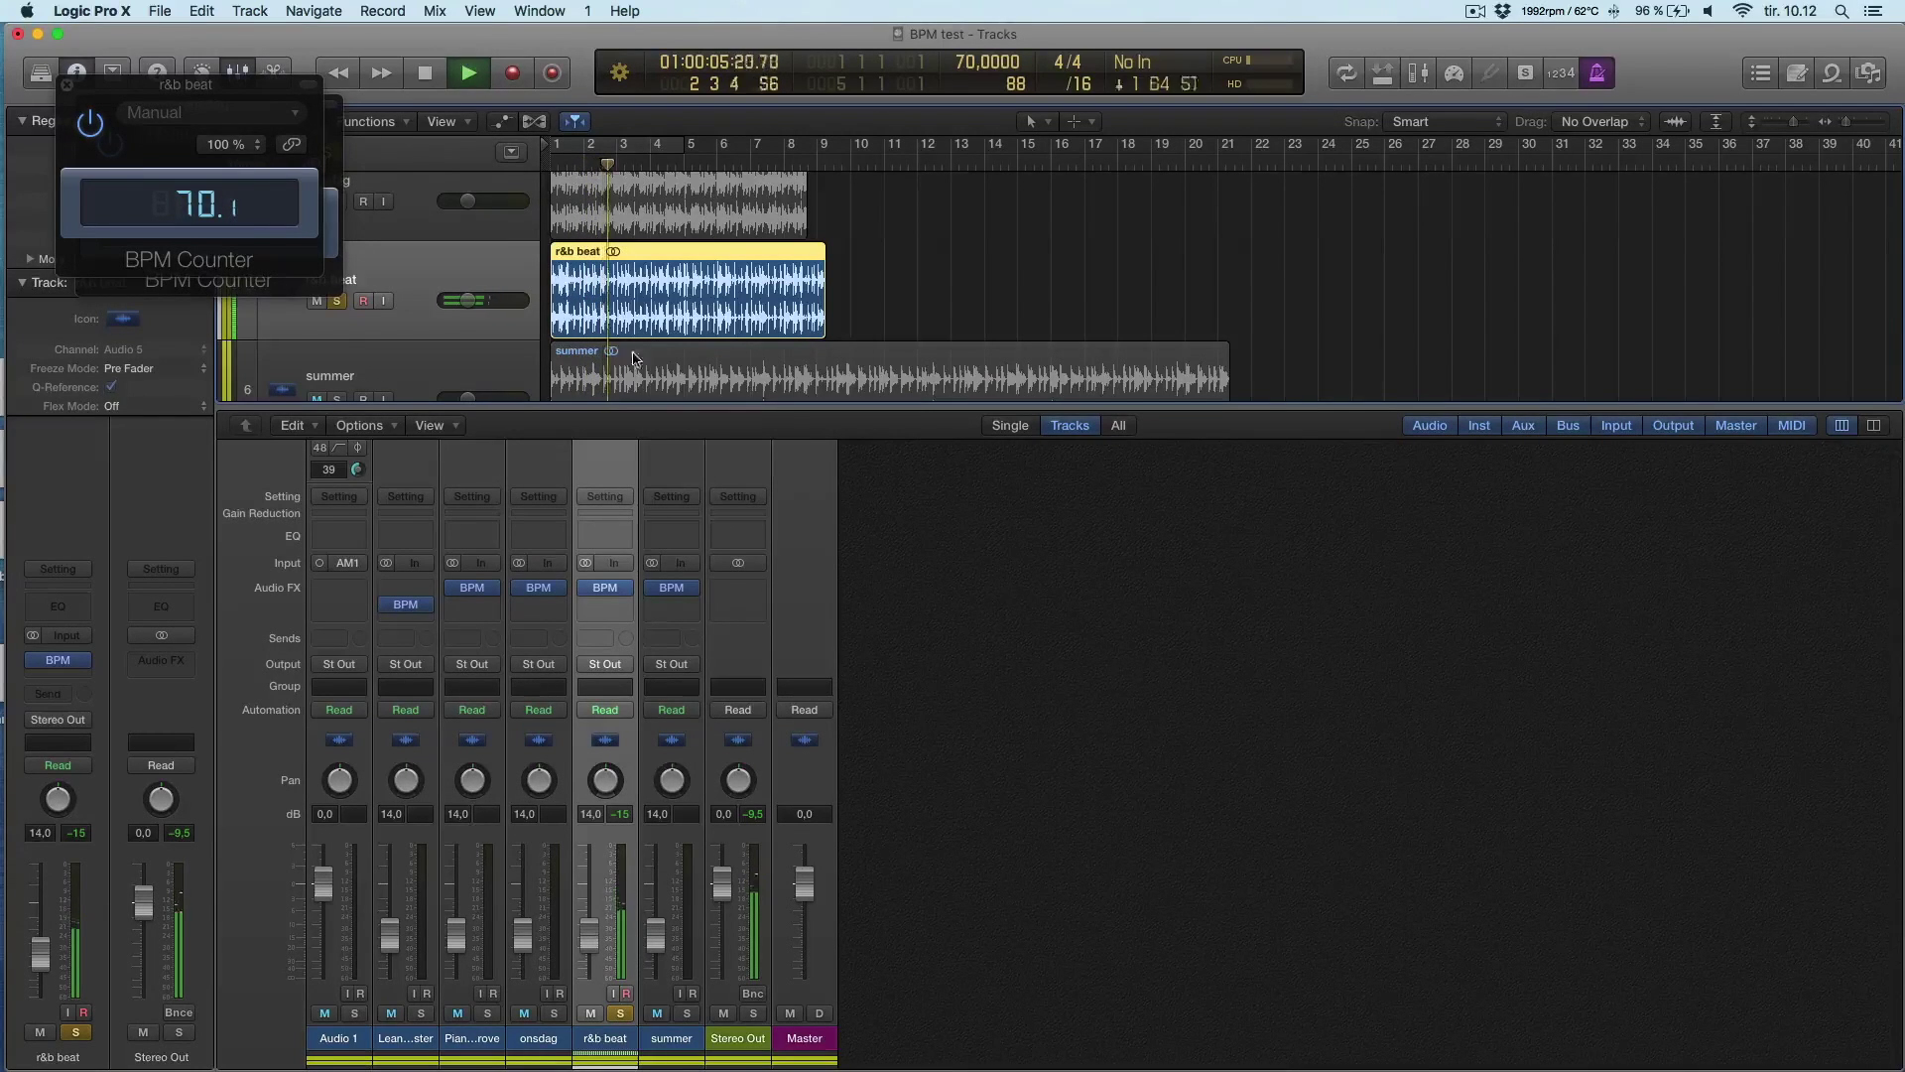
Step: Select the summer track and play it from the start with its BPM Counter open to measure 110 BPM
{"action": "scroll", "coordinate": [636, 358], "scroll_direction": "down", "scroll_amount": 2}
{"action": "left_click", "coordinate": [593, 330]}
{"action": "key", "text": "space"}
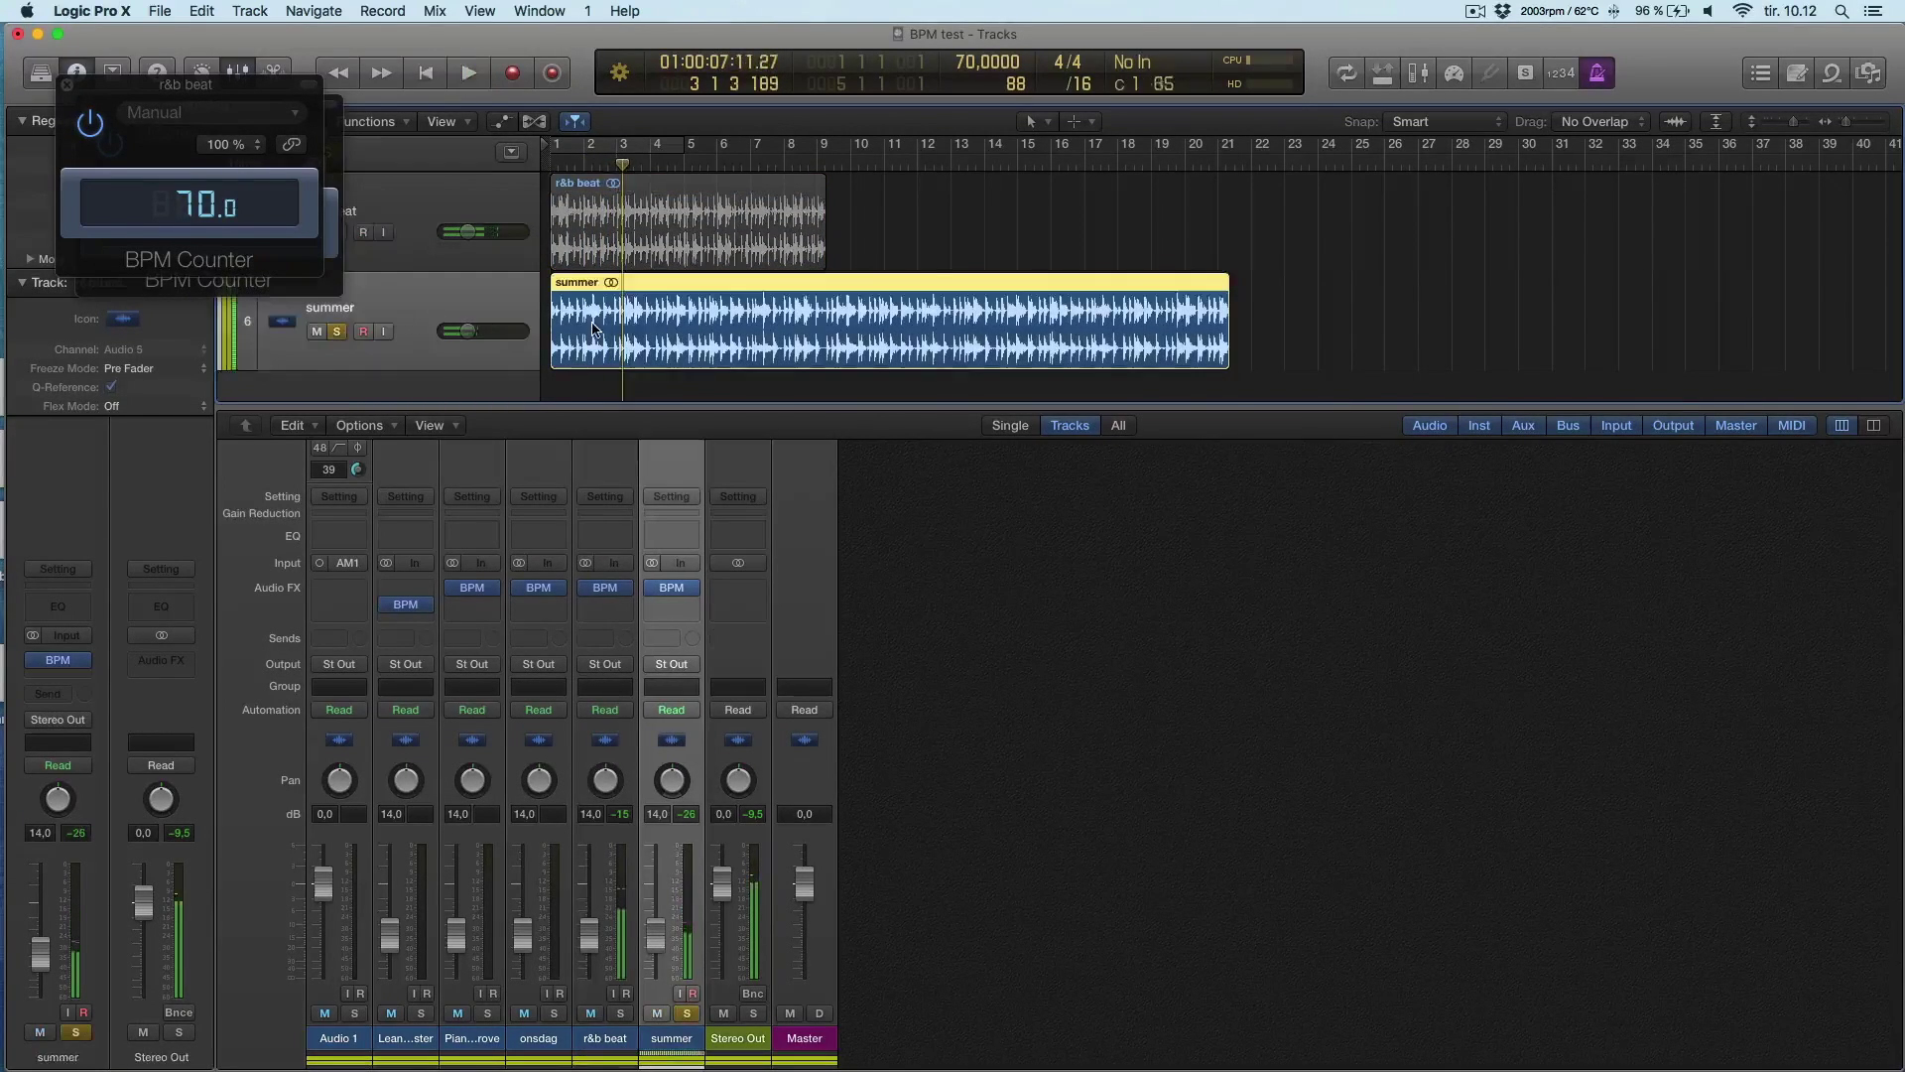
{"action": "left_click", "coordinate": [672, 590]}
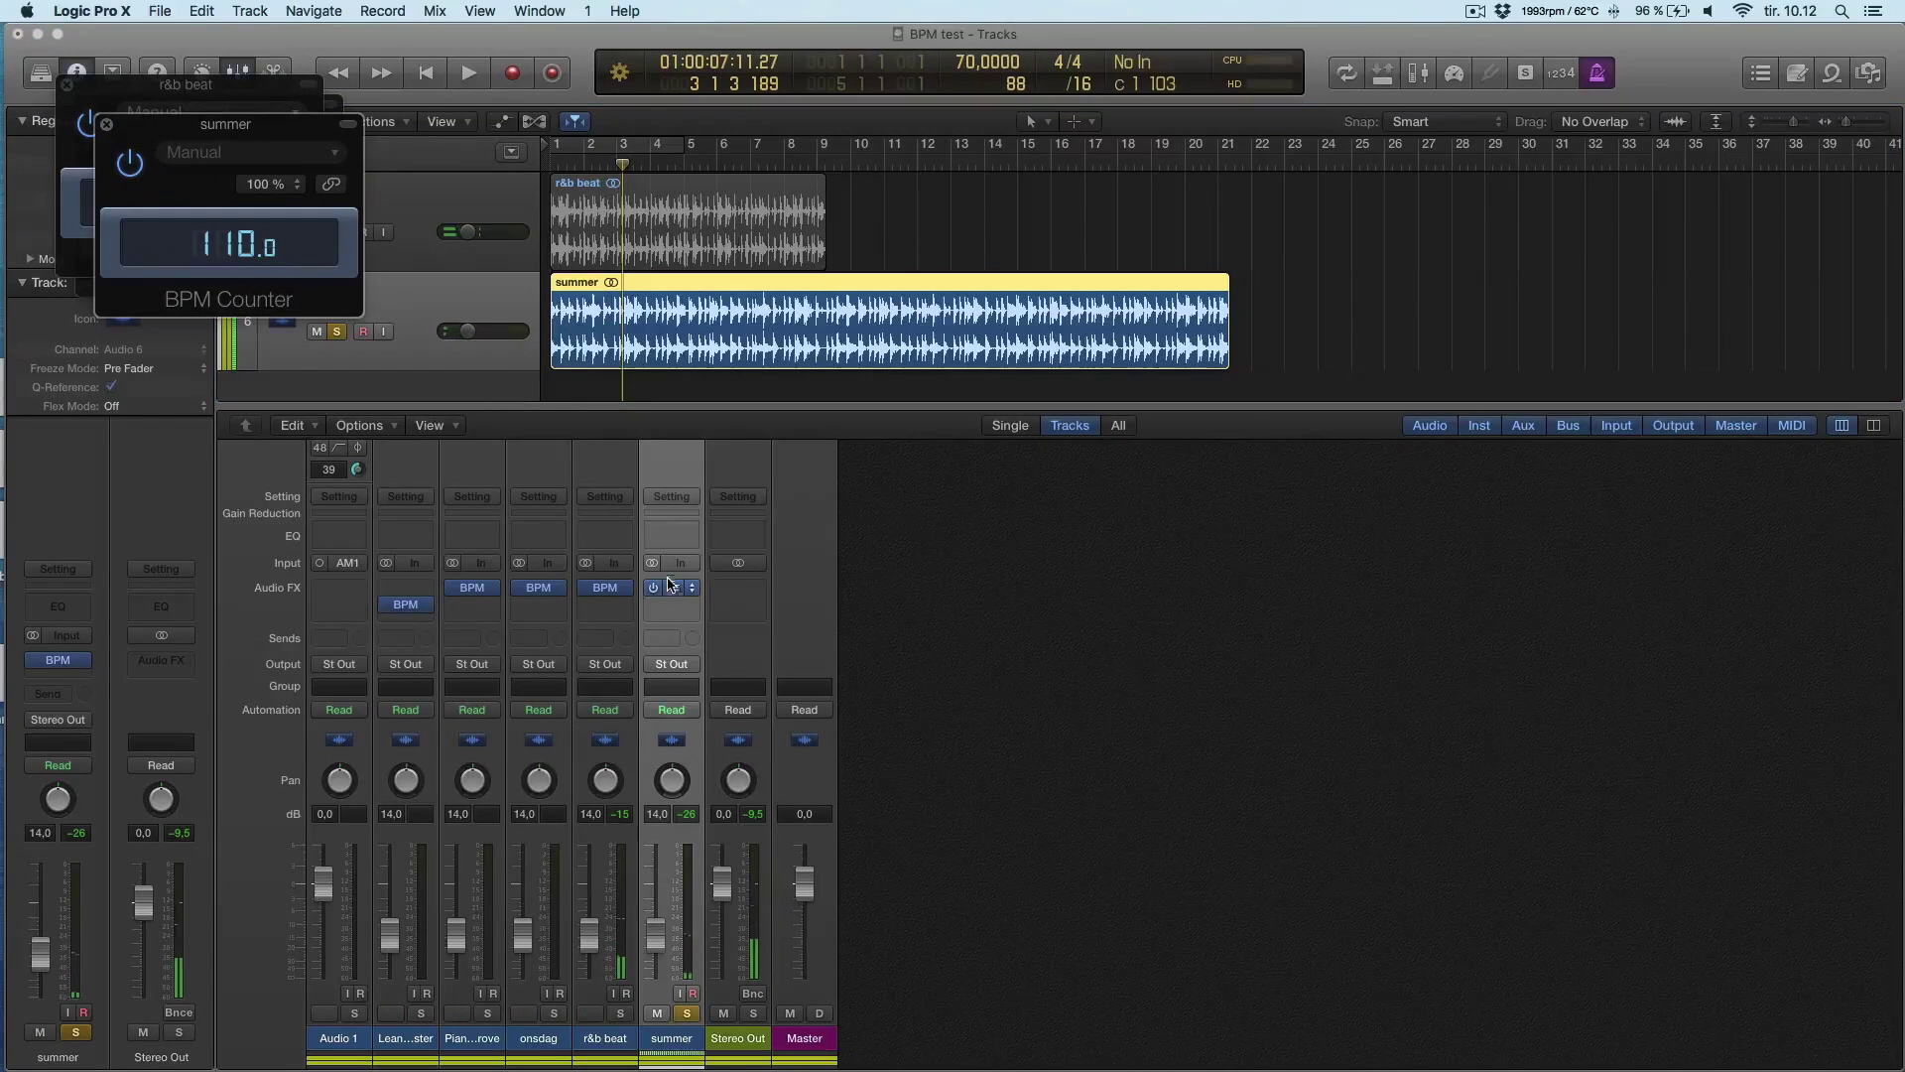
{"action": "key", "text": "Return"}
{"action": "key", "text": "space"}
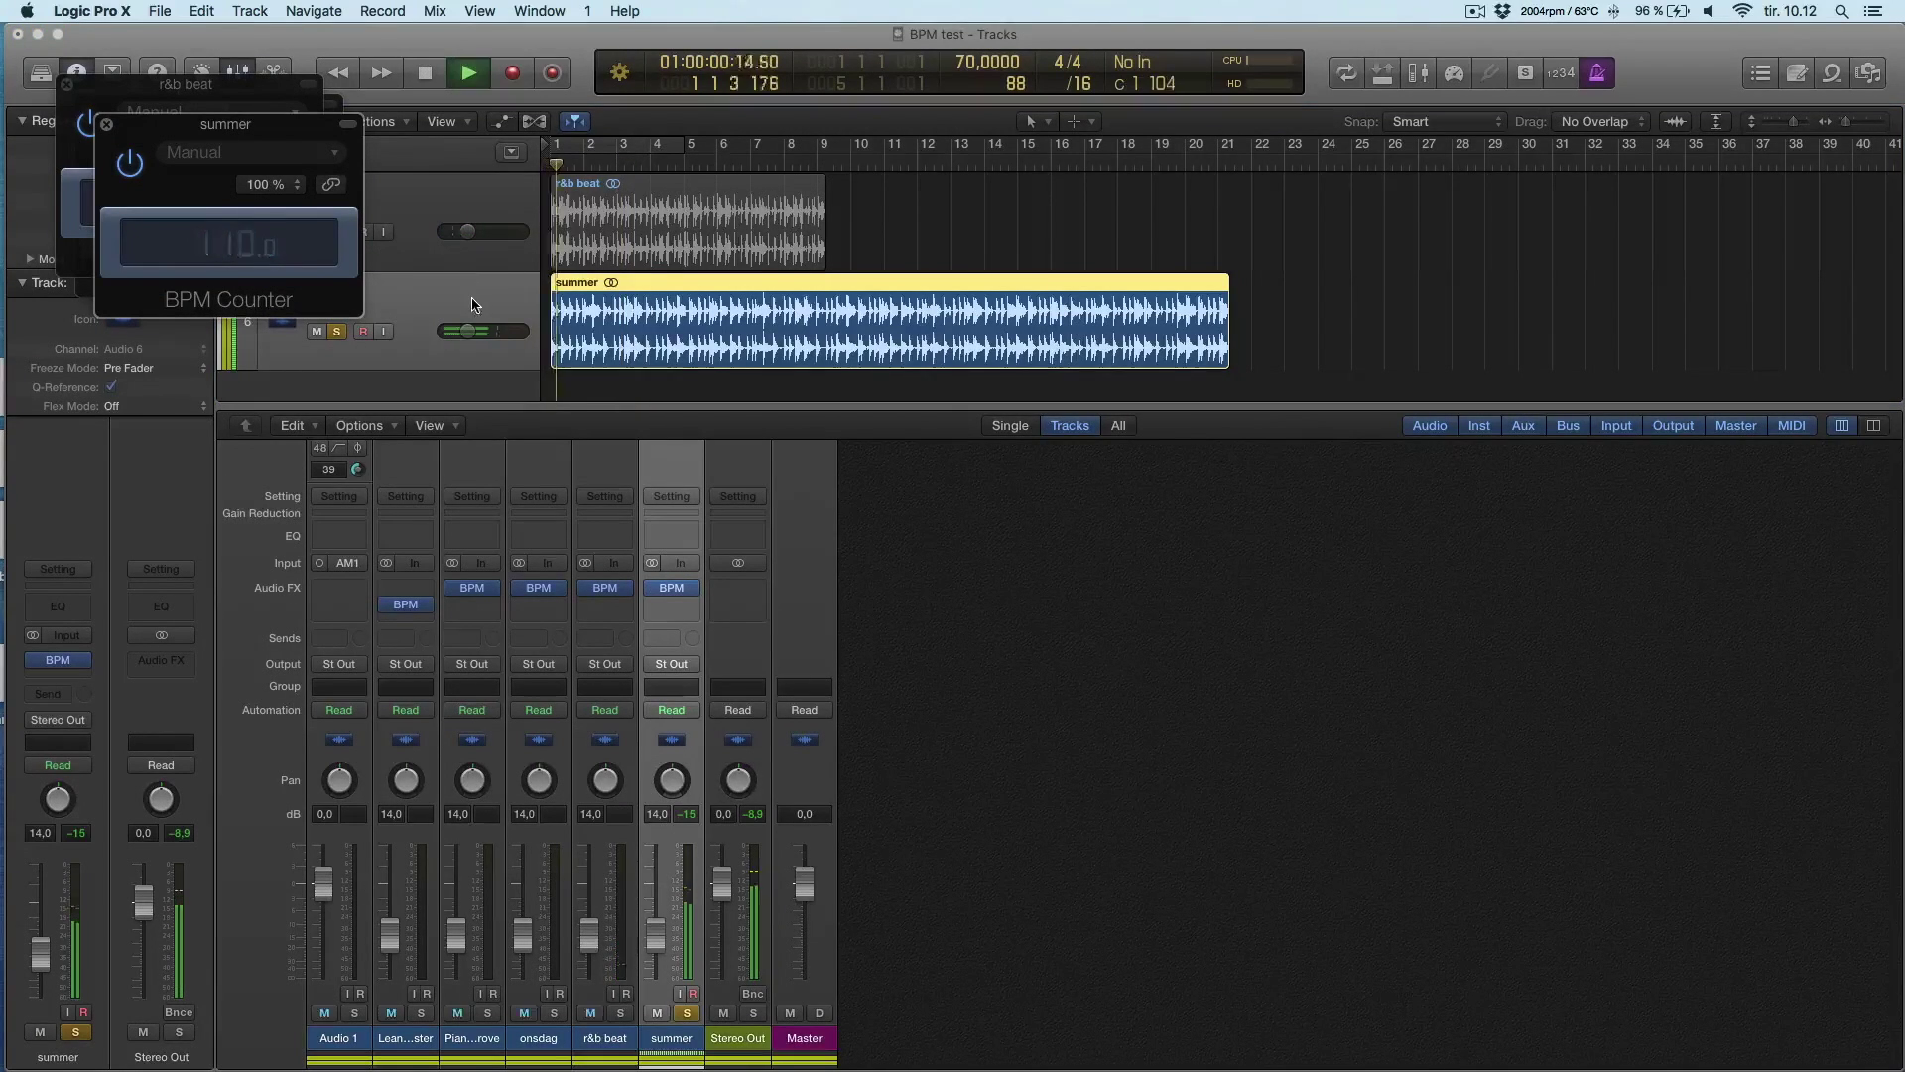
{"action": "scroll", "coordinate": [573, 290], "scroll_direction": "right", "scroll_amount": 1}
{"action": "scroll", "coordinate": [573, 290], "scroll_direction": "left", "scroll_amount": 1}
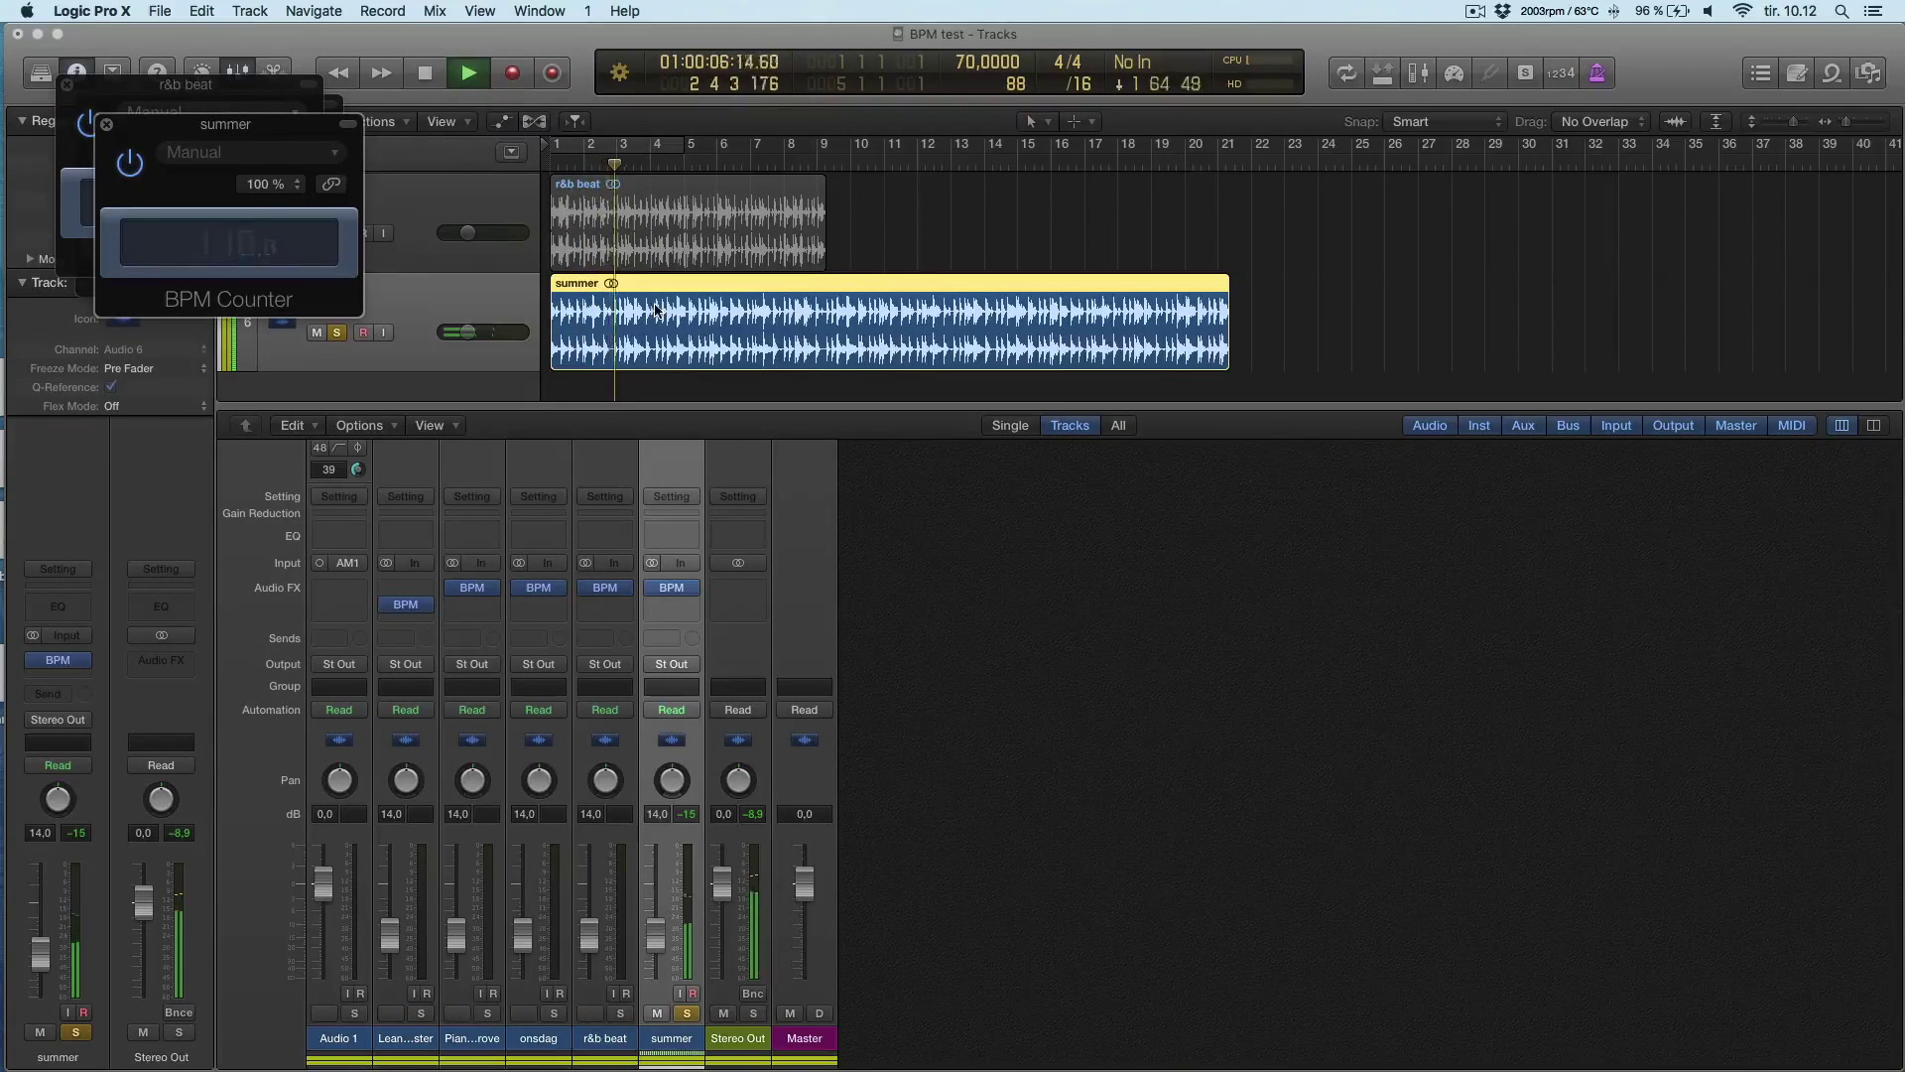
{"action": "key", "text": "space"}
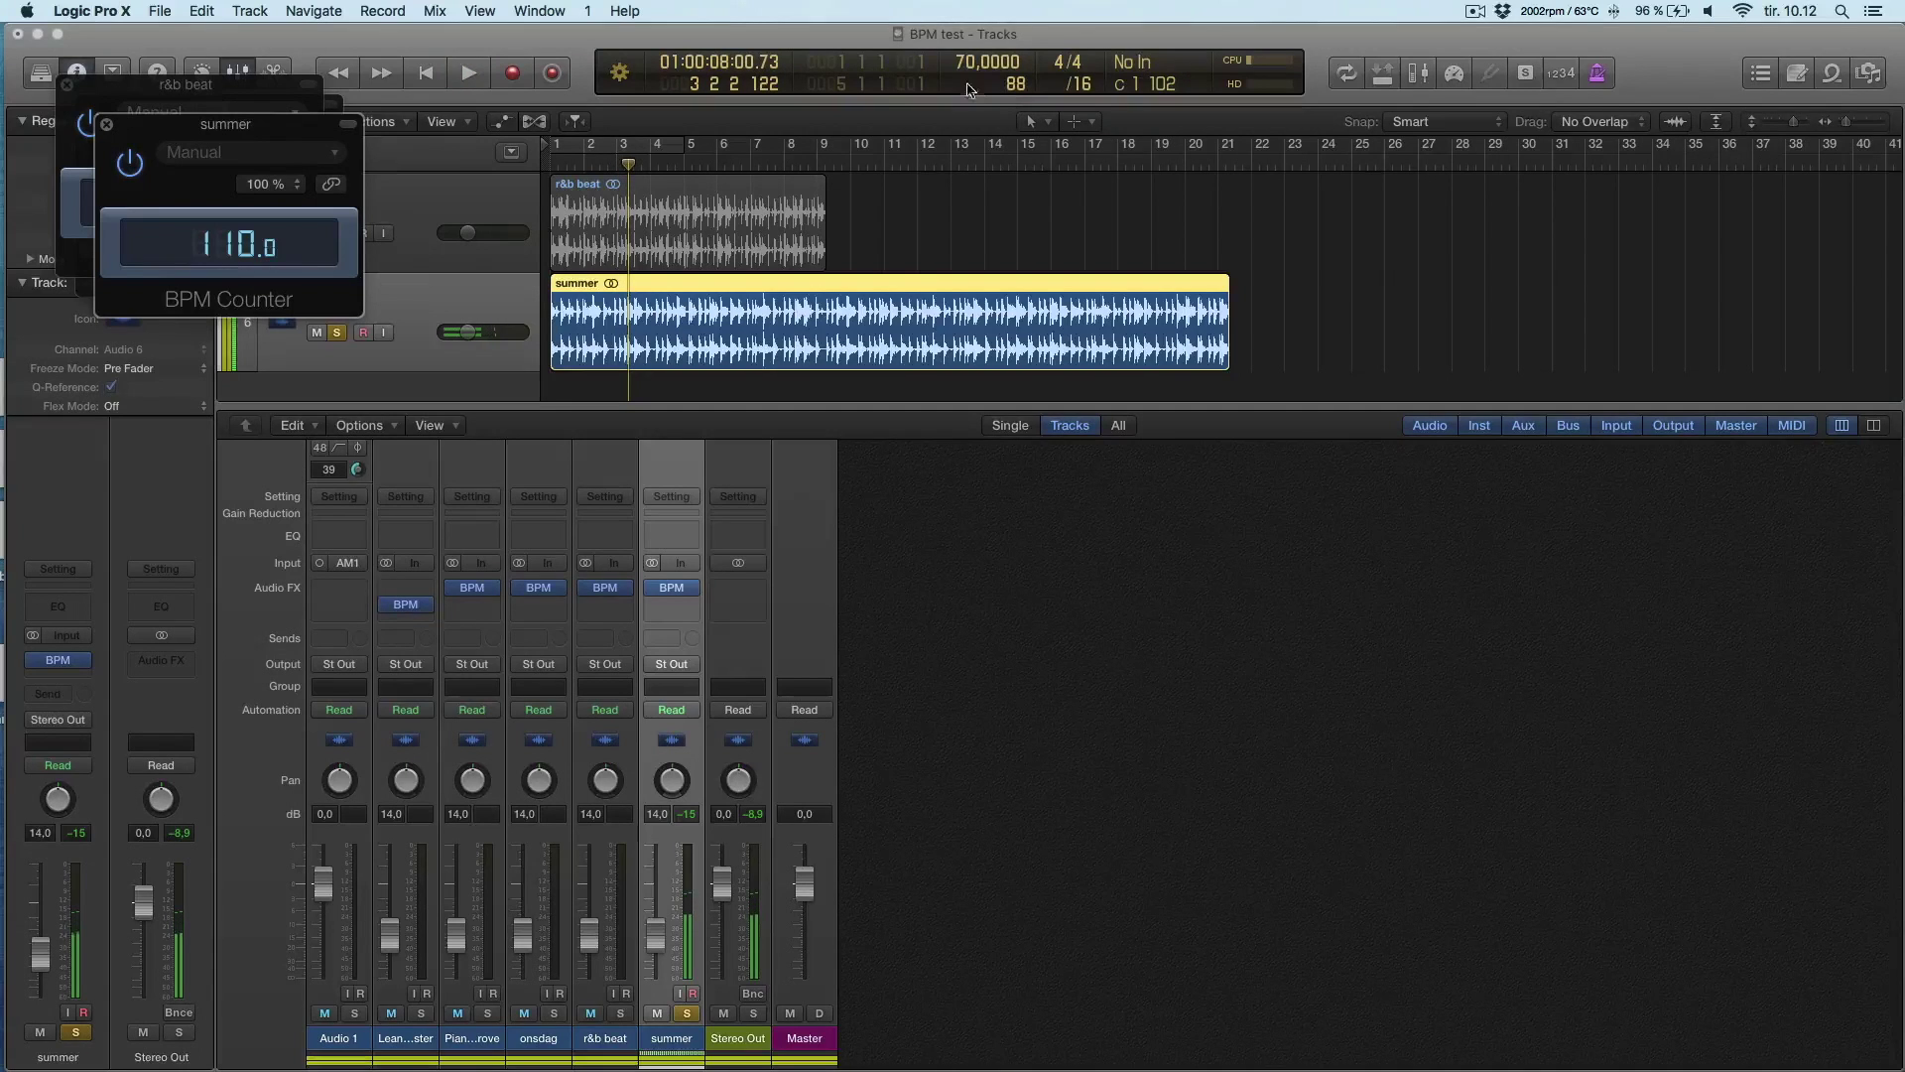
Step: Set the project tempo to 110, replay to check, and close the summer and r&b beat BPM Counters
{"action": "double_click", "coordinate": [962, 64]}
{"action": "type", "text": "110"}
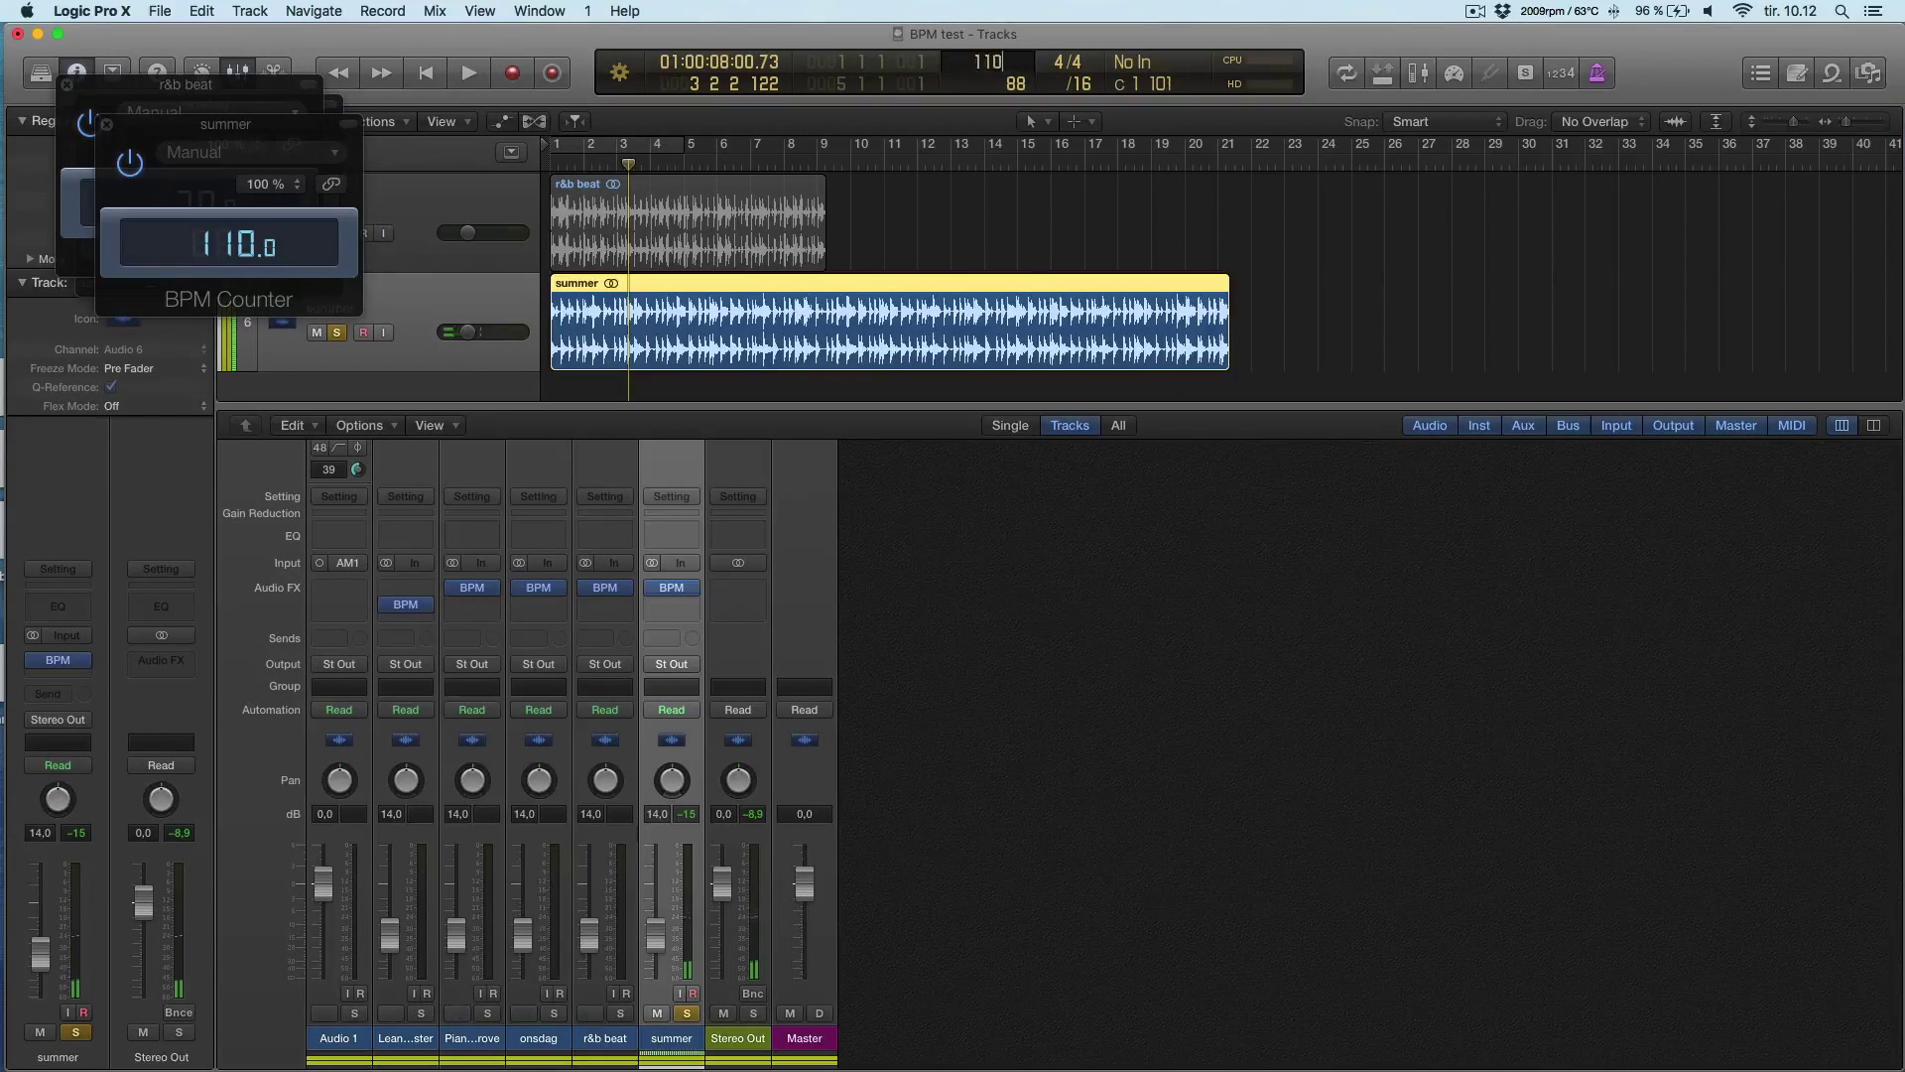
{"action": "key", "text": "Return"}
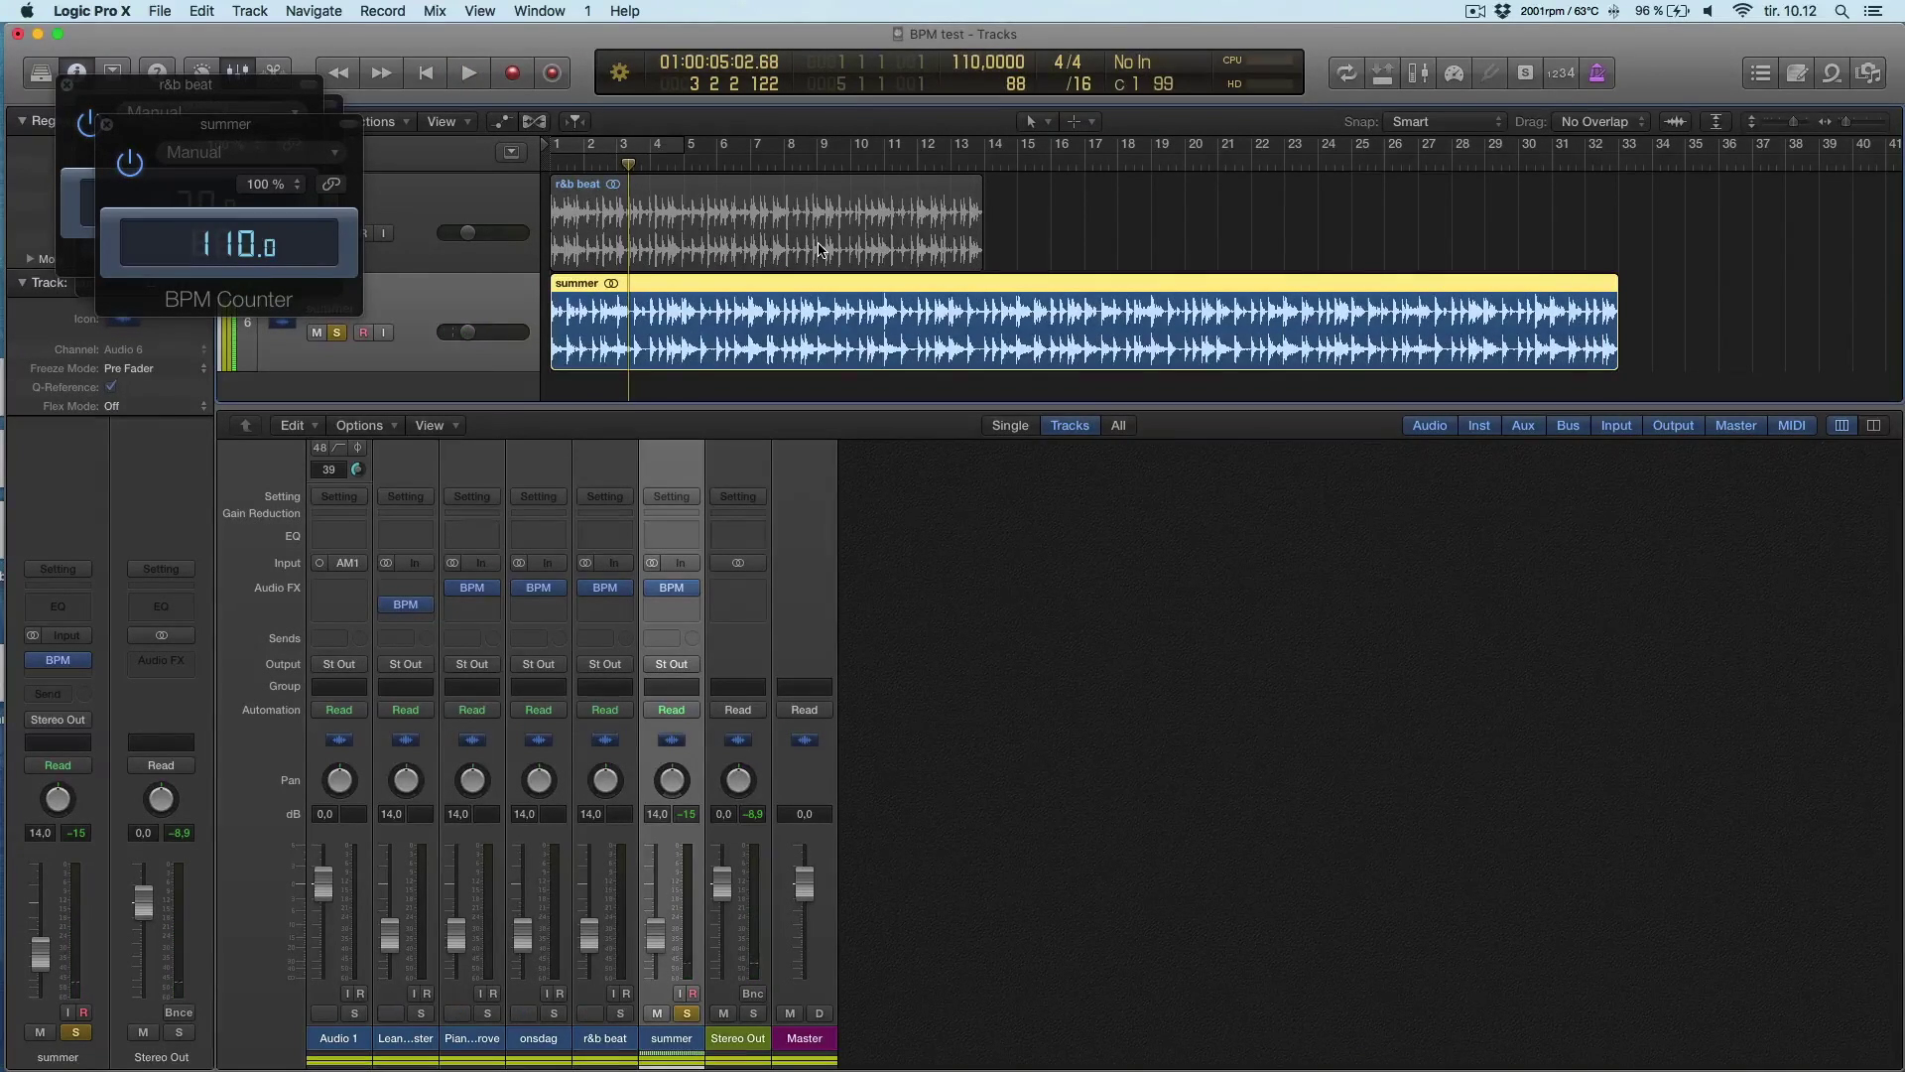
{"action": "key", "text": "Return"}
{"action": "key", "text": "space"}
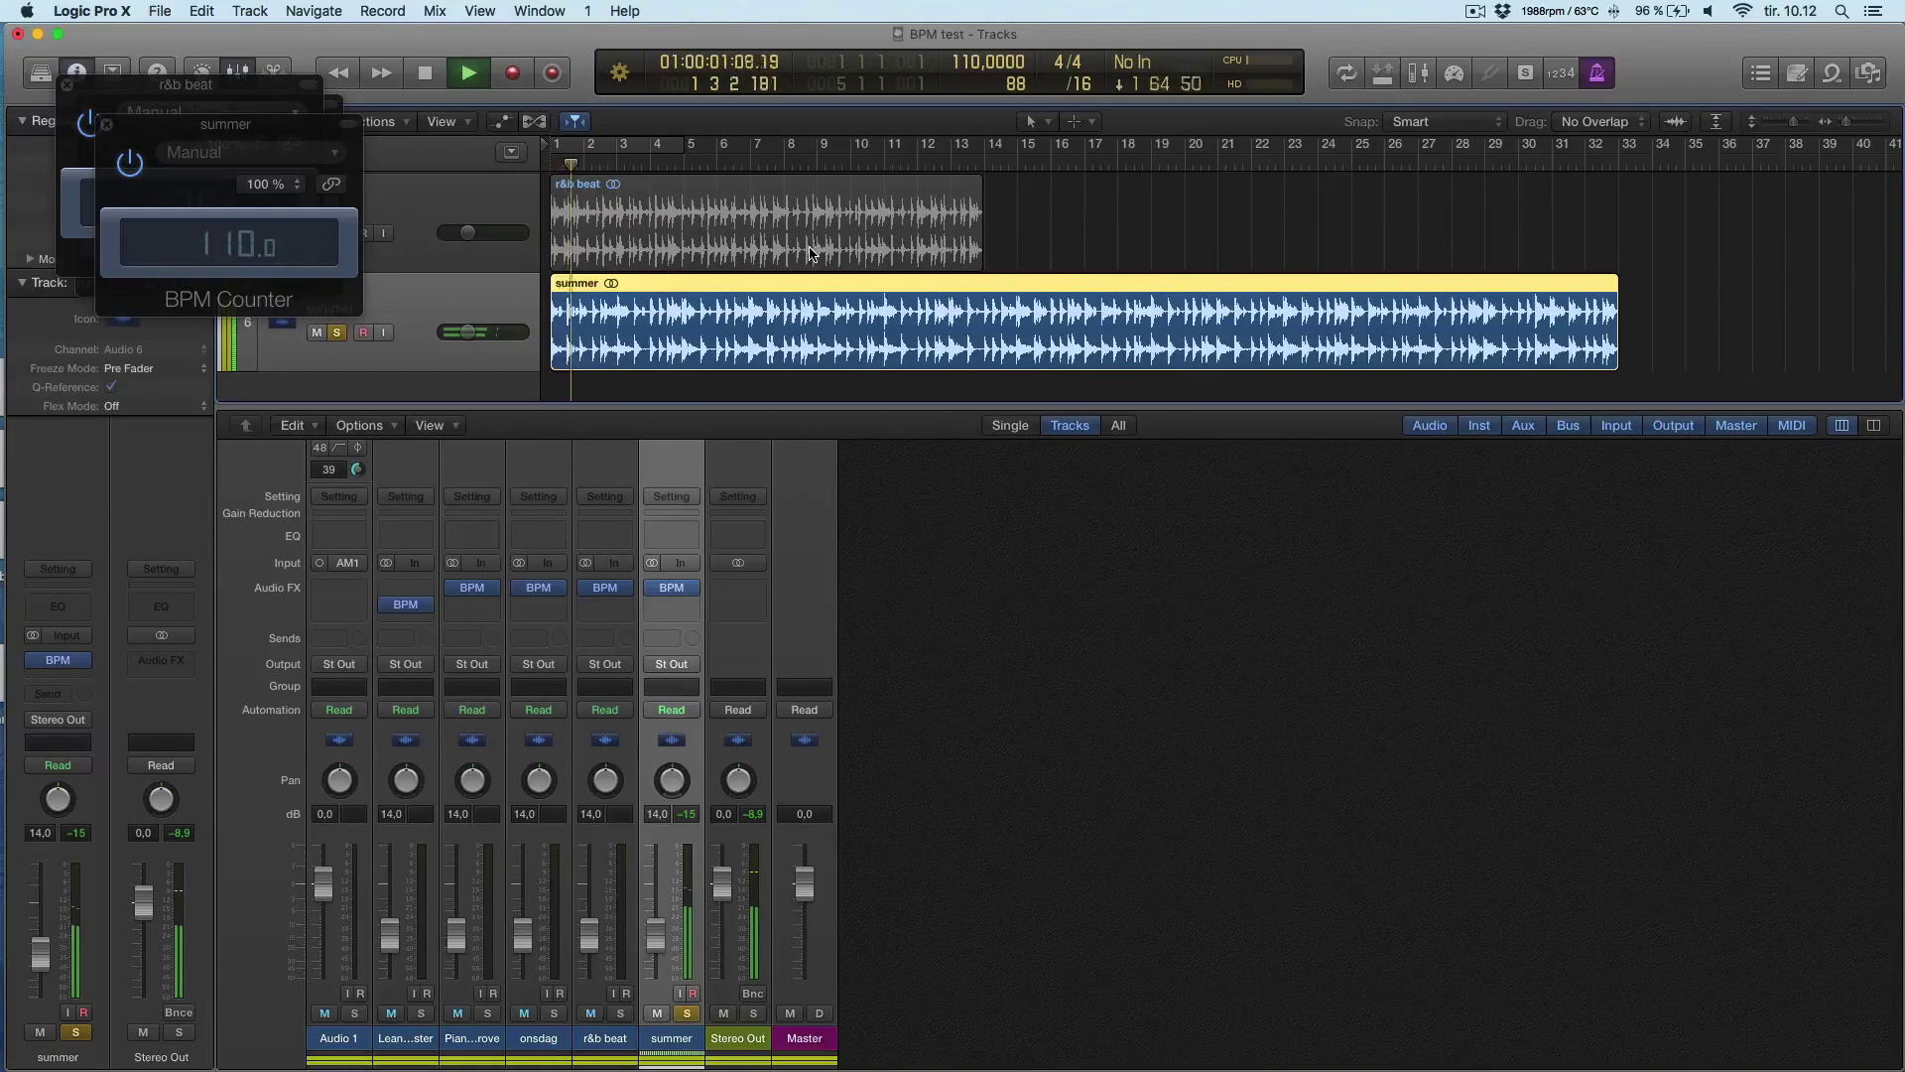
{"action": "key", "text": "space"}
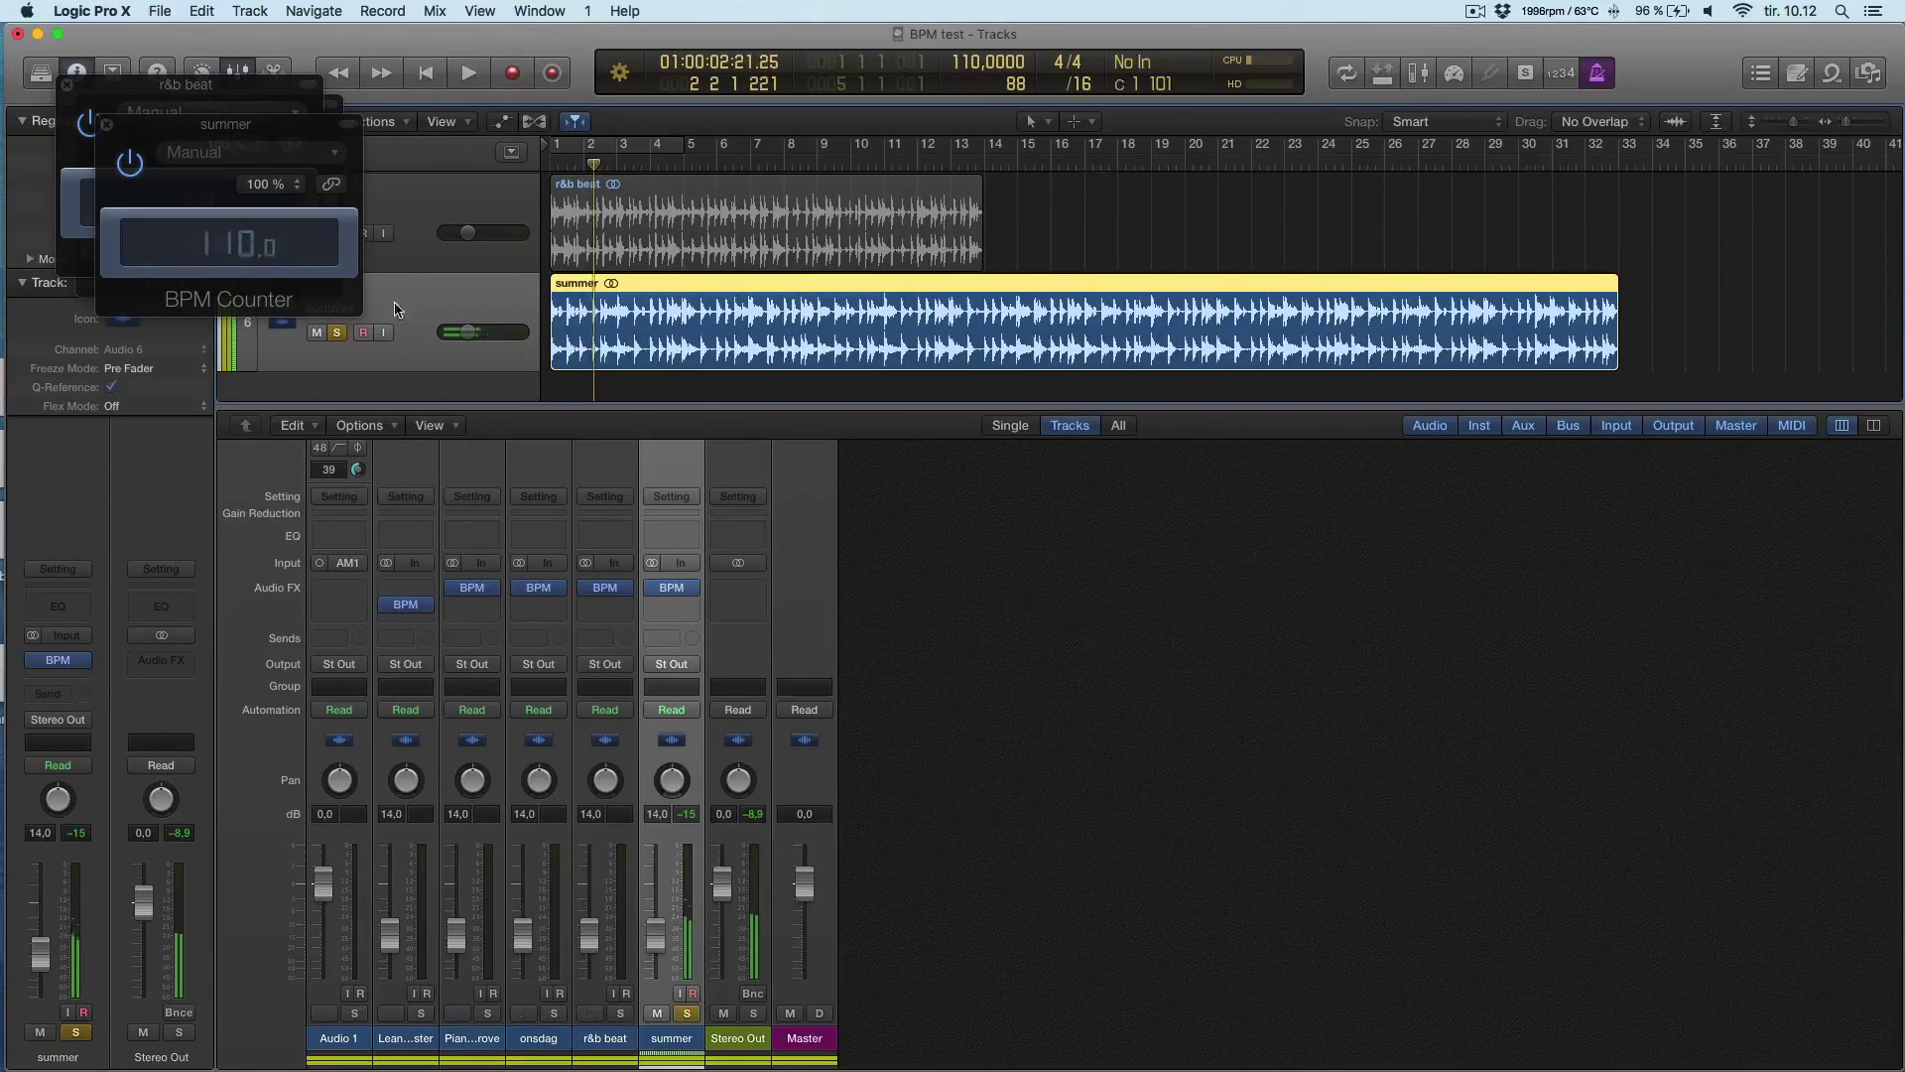
{"action": "left_click", "coordinate": [106, 124]}
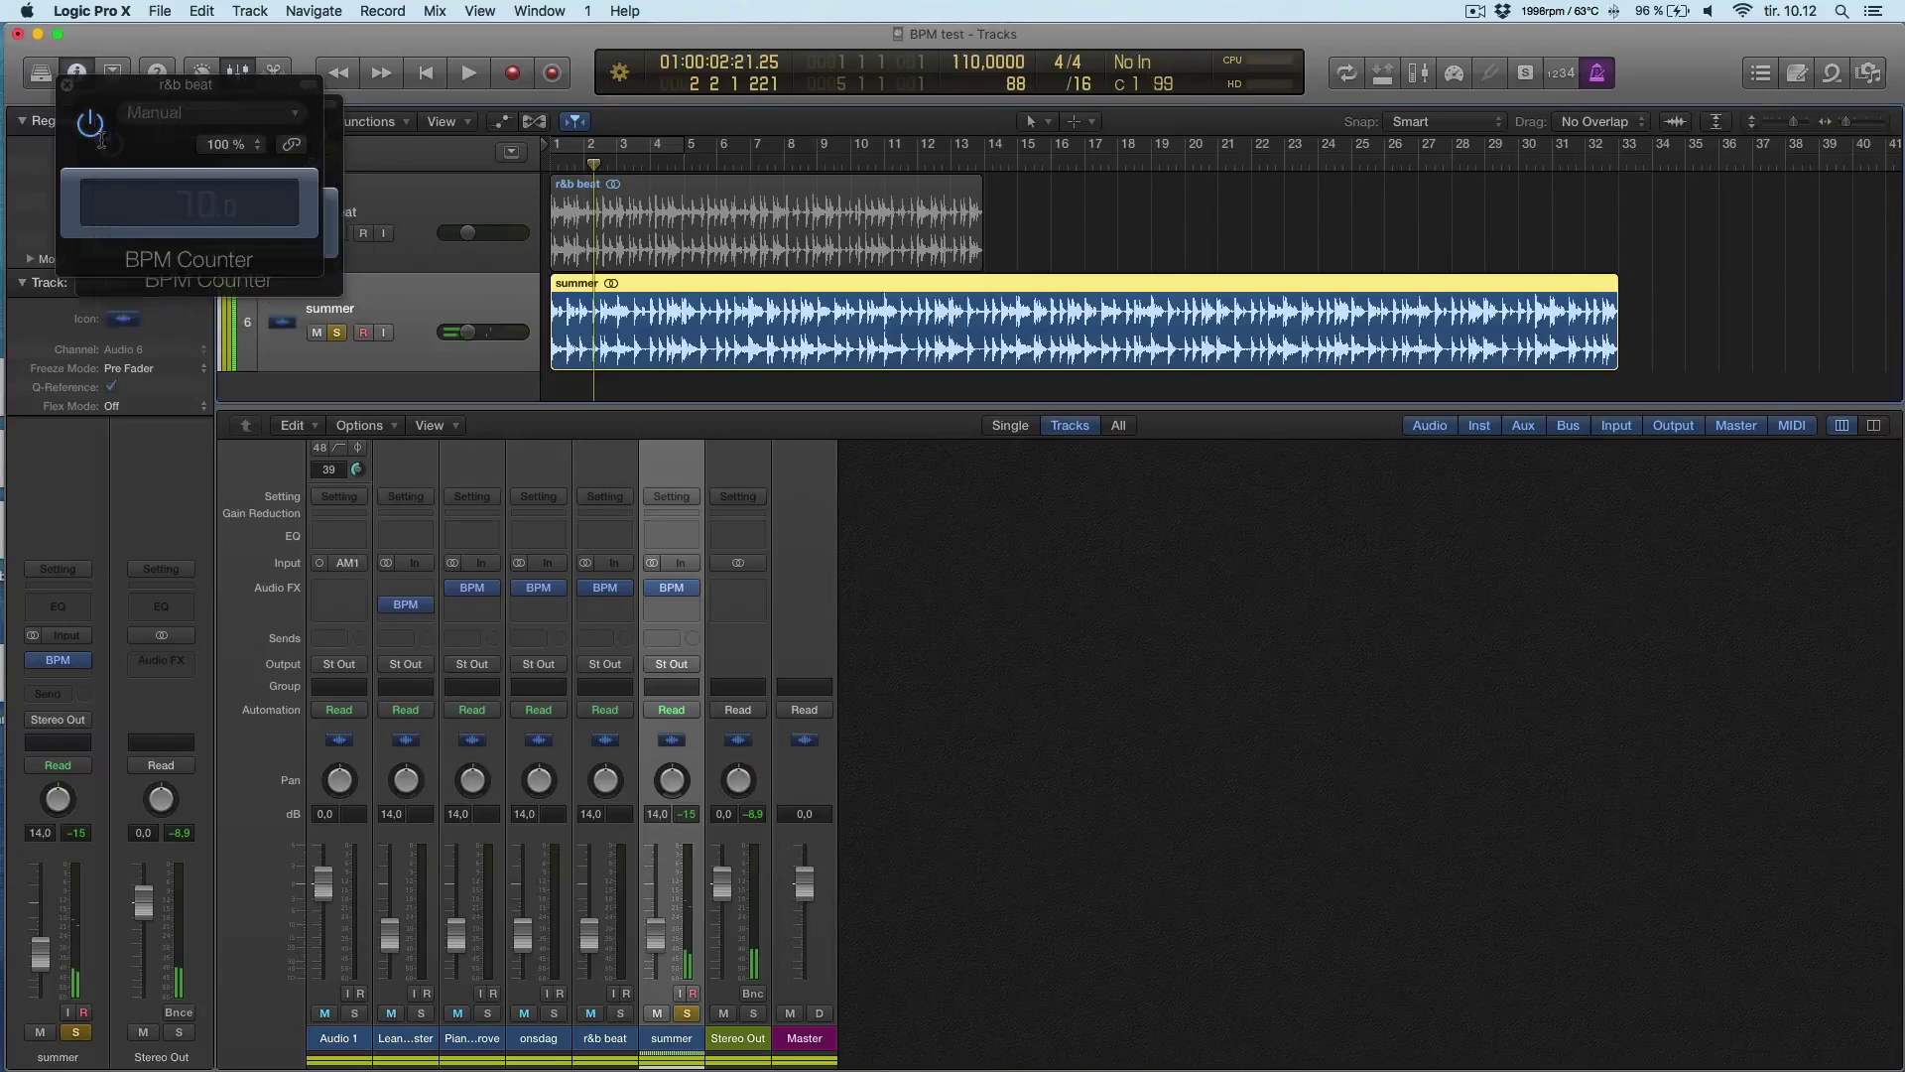
{"action": "left_click", "coordinate": [67, 86]}
Step: Close the onsdag BPM Counter, then select and solo the Lean on me master track
{"action": "left_click", "coordinate": [87, 105]}
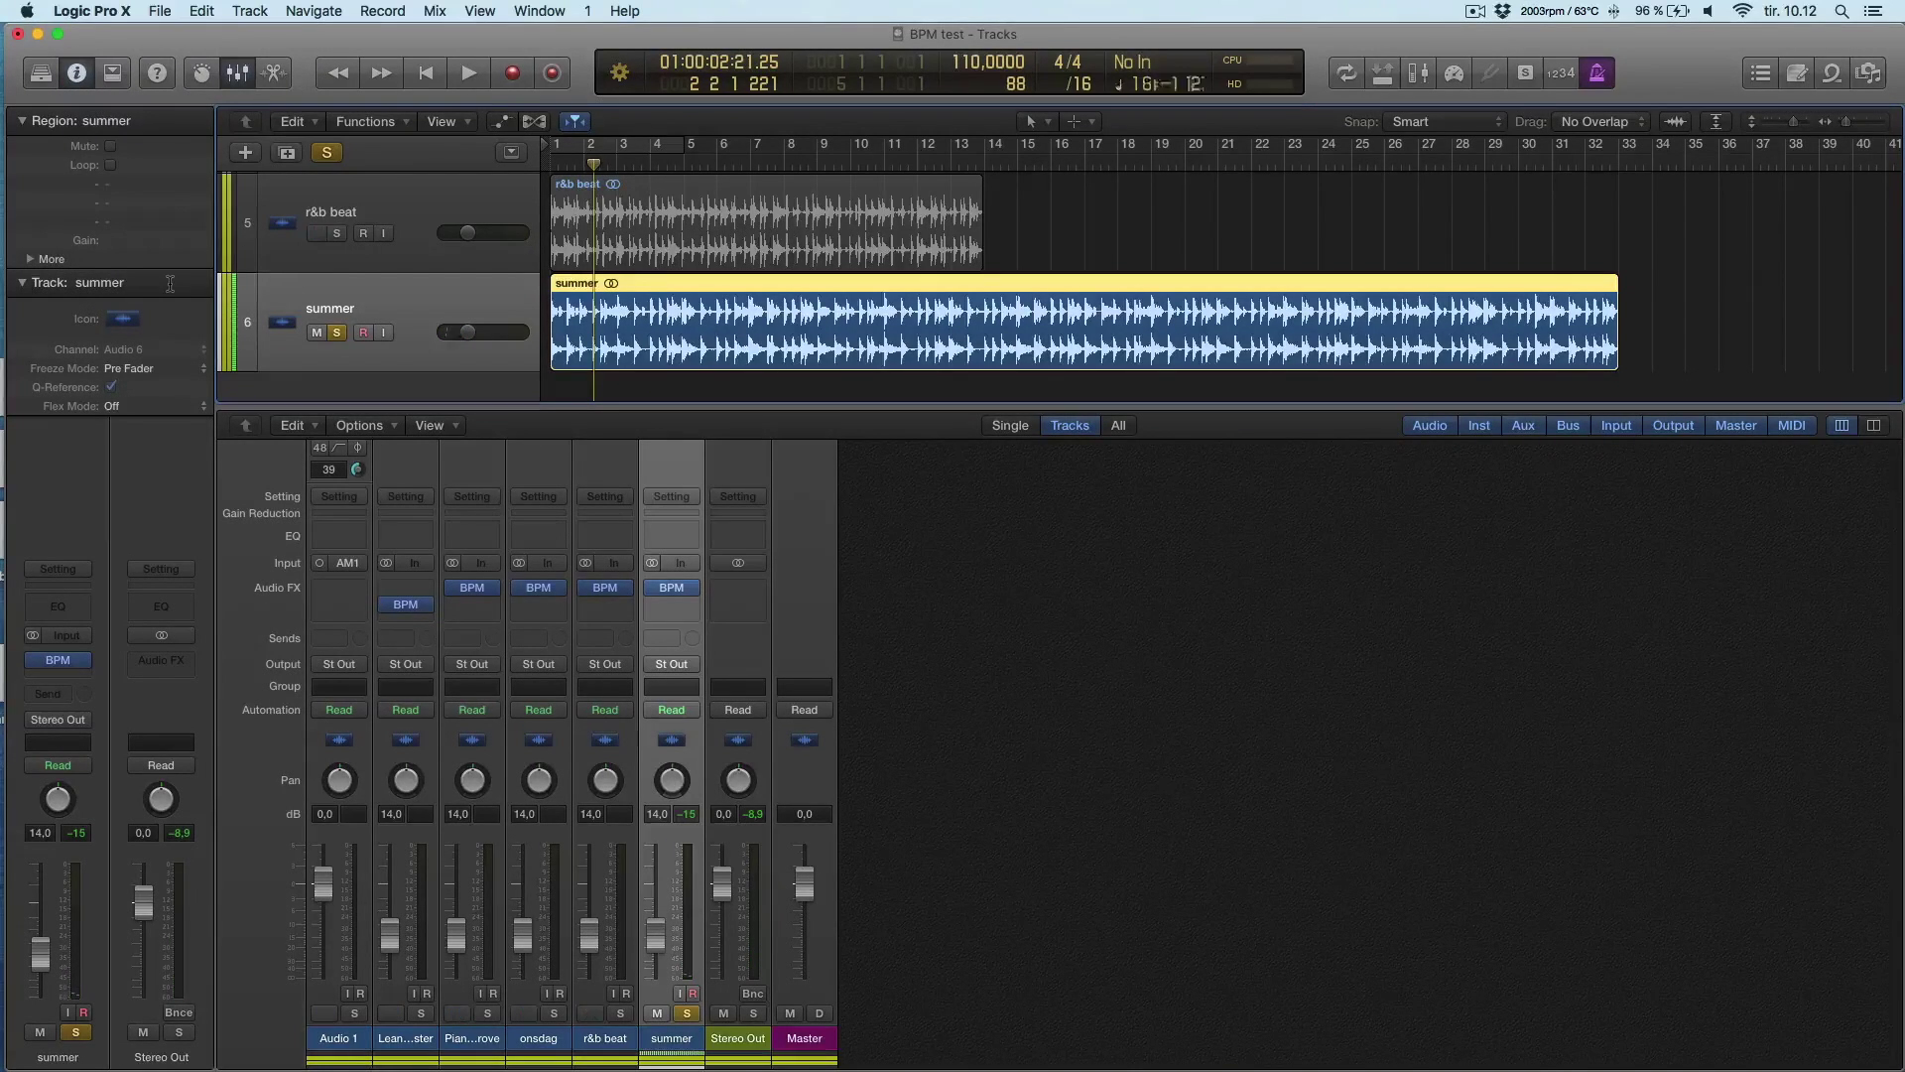
{"action": "scroll", "coordinate": [332, 569], "scroll_direction": "up", "scroll_amount": 2}
{"action": "scroll", "coordinate": [506, 302], "scroll_direction": "up", "scroll_amount": 10}
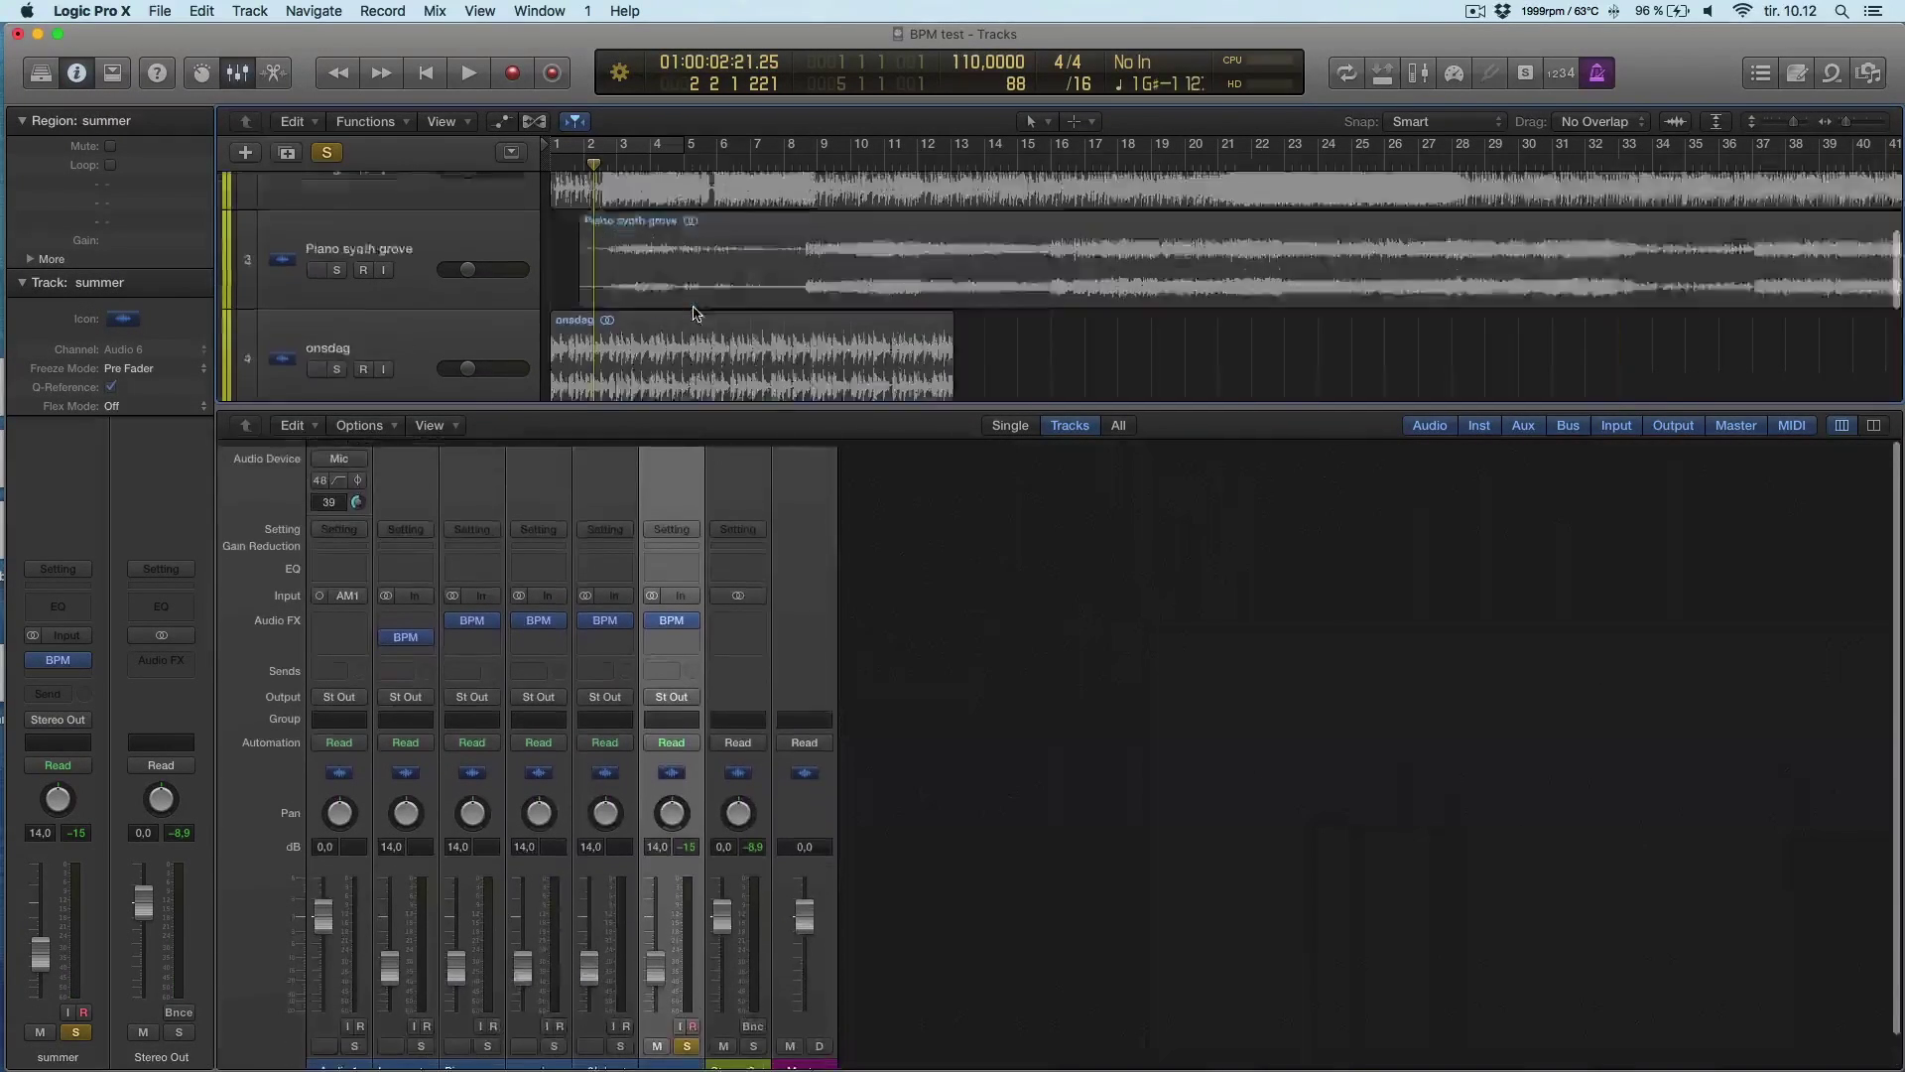
{"action": "scroll", "coordinate": [555, 302], "scroll_direction": "down", "scroll_amount": 3}
{"action": "left_click", "coordinate": [585, 299]}
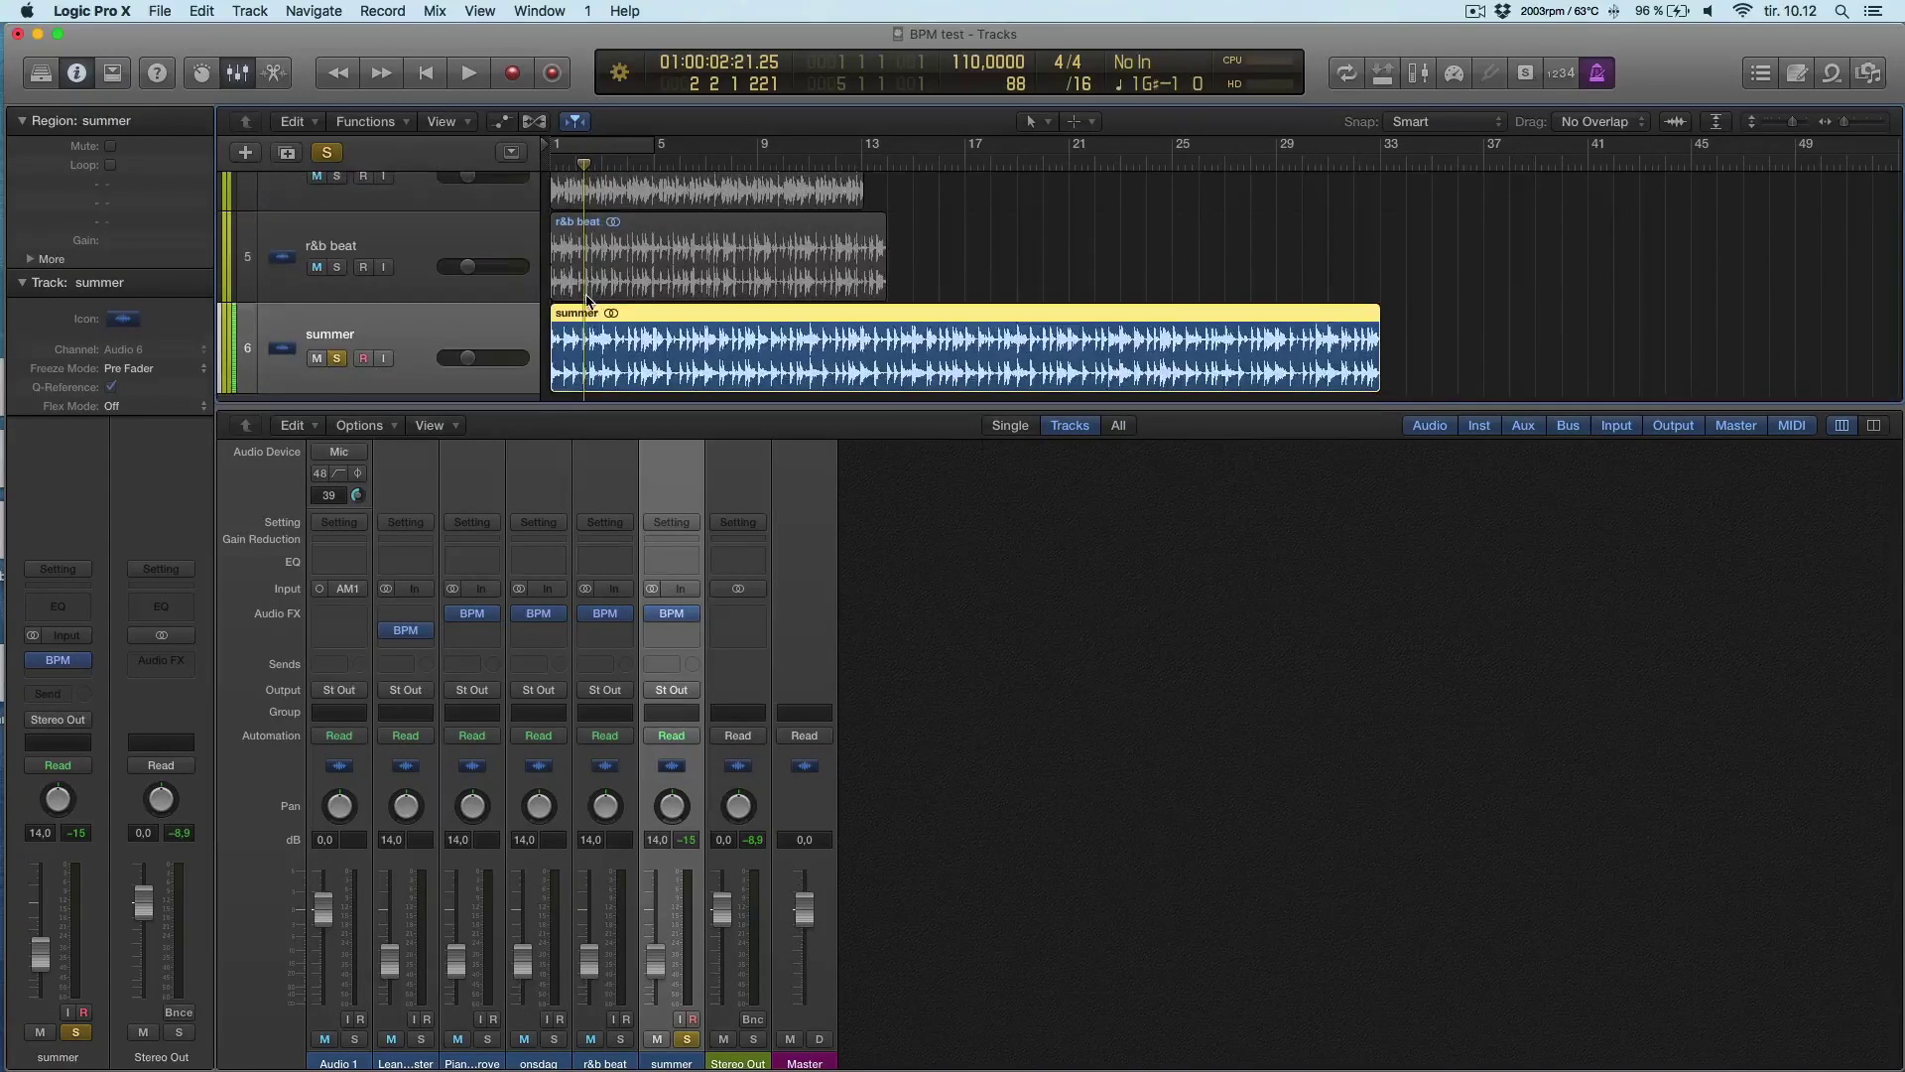
{"action": "scroll", "coordinate": [585, 300], "scroll_direction": "up", "scroll_amount": 3}
{"action": "left_click", "coordinate": [503, 290]}
{"action": "scroll", "coordinate": [503, 290], "scroll_direction": "down", "scroll_amount": 5}
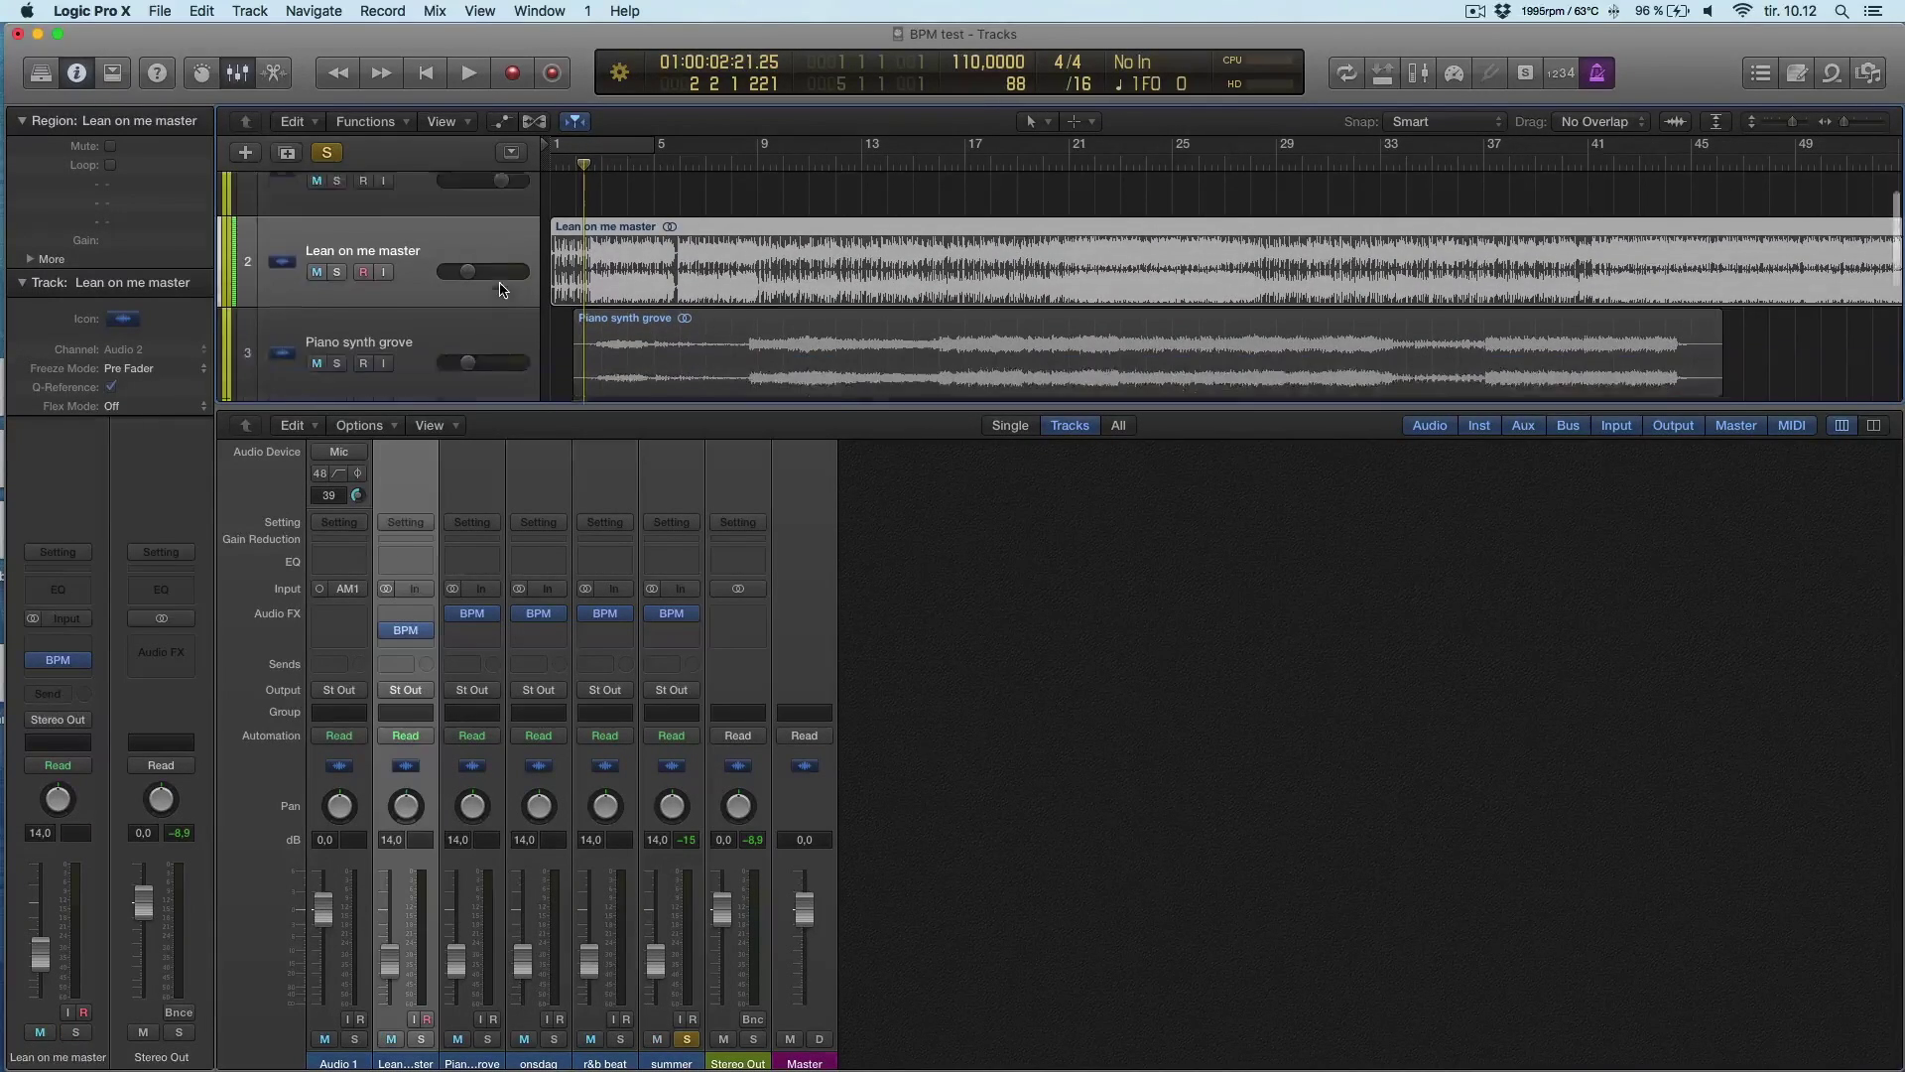
{"action": "scroll", "coordinate": [503, 290], "scroll_direction": "down", "scroll_amount": 2}
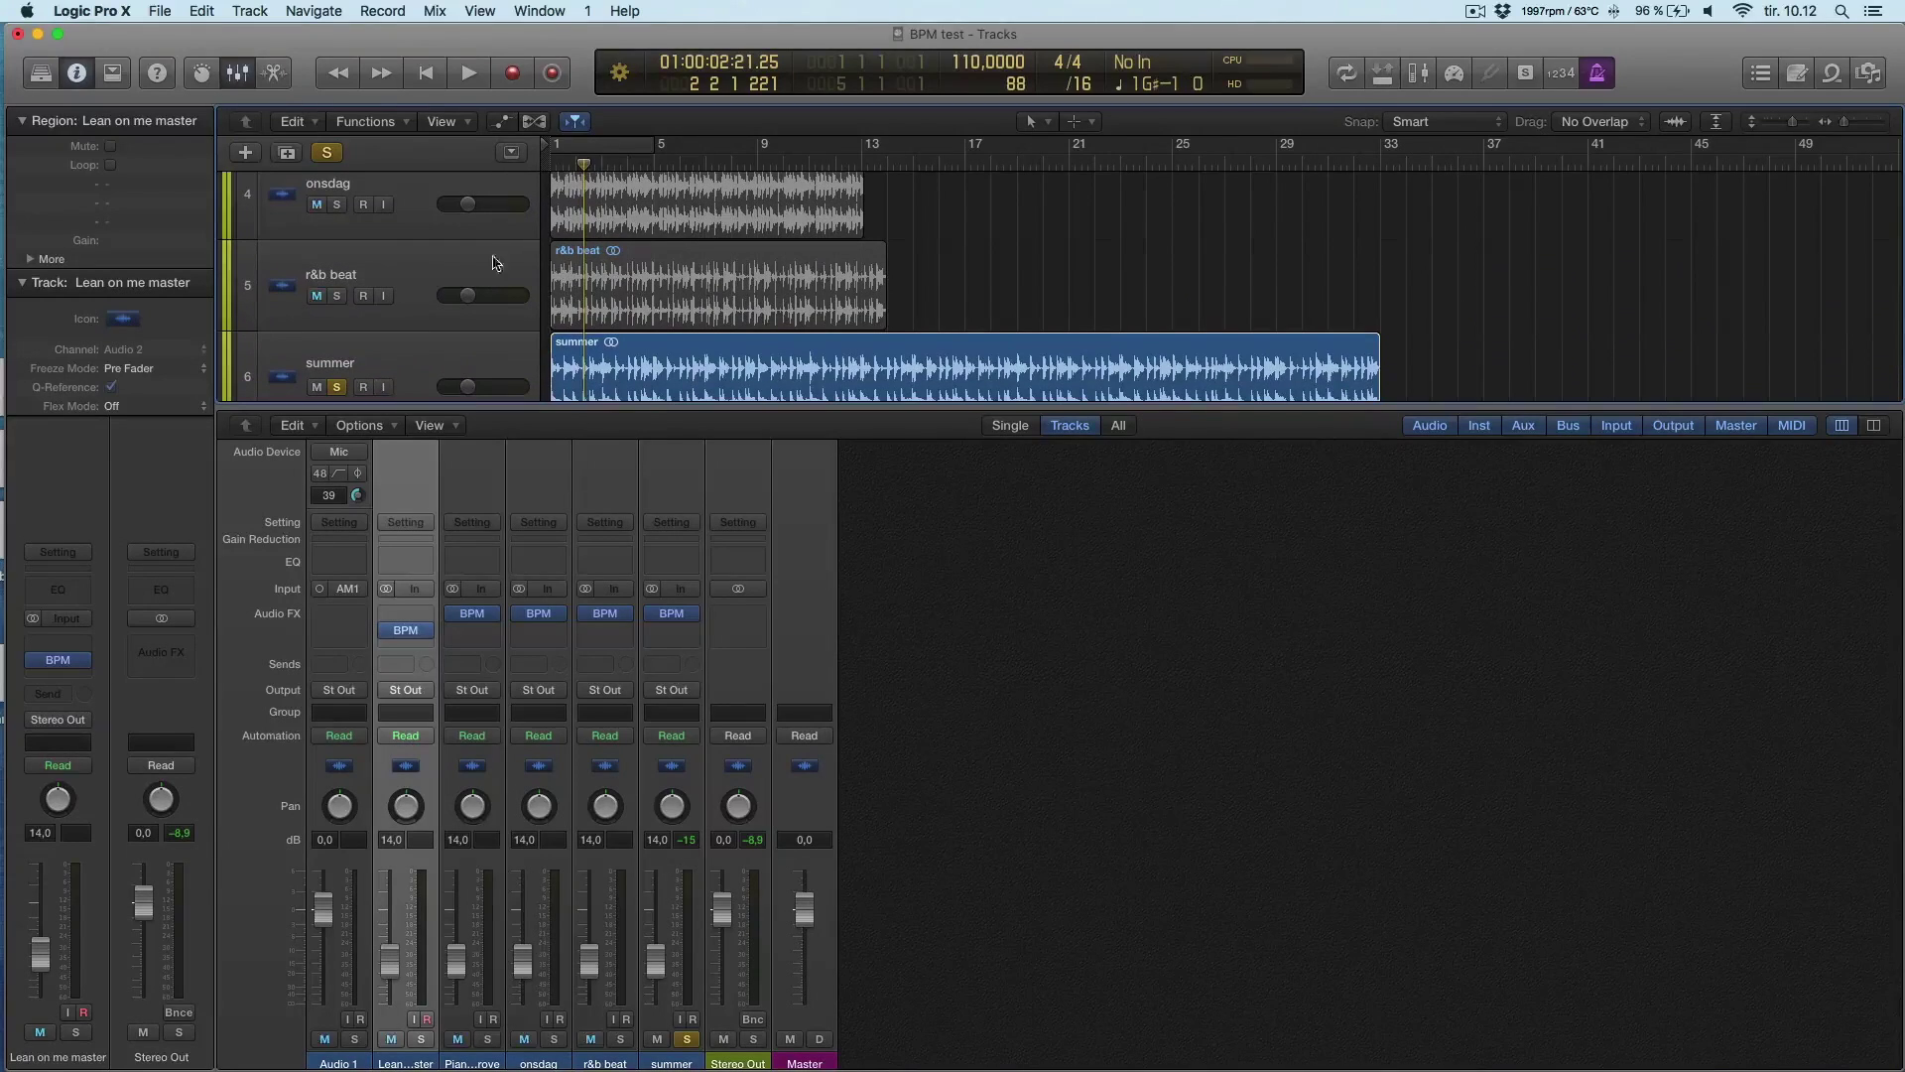
{"action": "scroll", "coordinate": [605, 293], "scroll_direction": "up", "scroll_amount": 2}
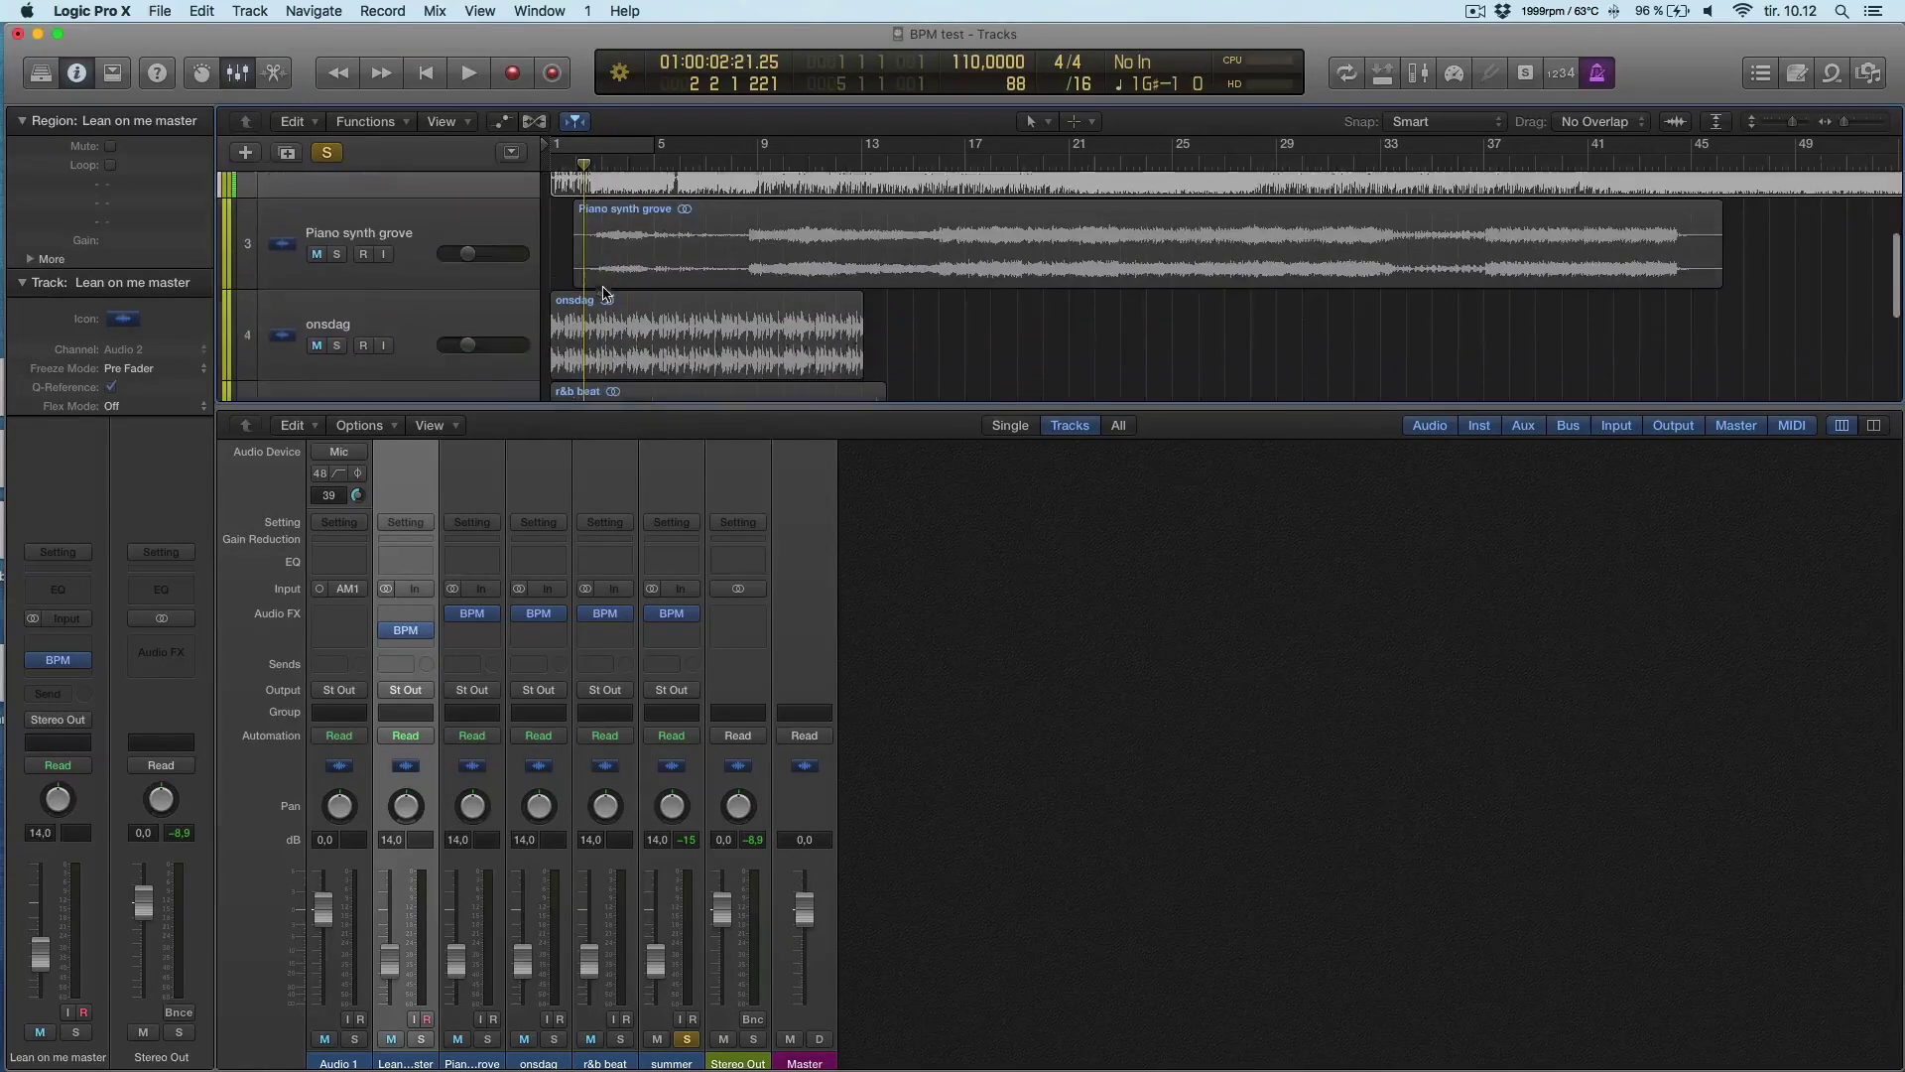
{"action": "scroll", "coordinate": [604, 293], "scroll_direction": "down", "scroll_amount": 1}
{"action": "scroll", "coordinate": [496, 298], "scroll_direction": "up", "scroll_amount": 5}
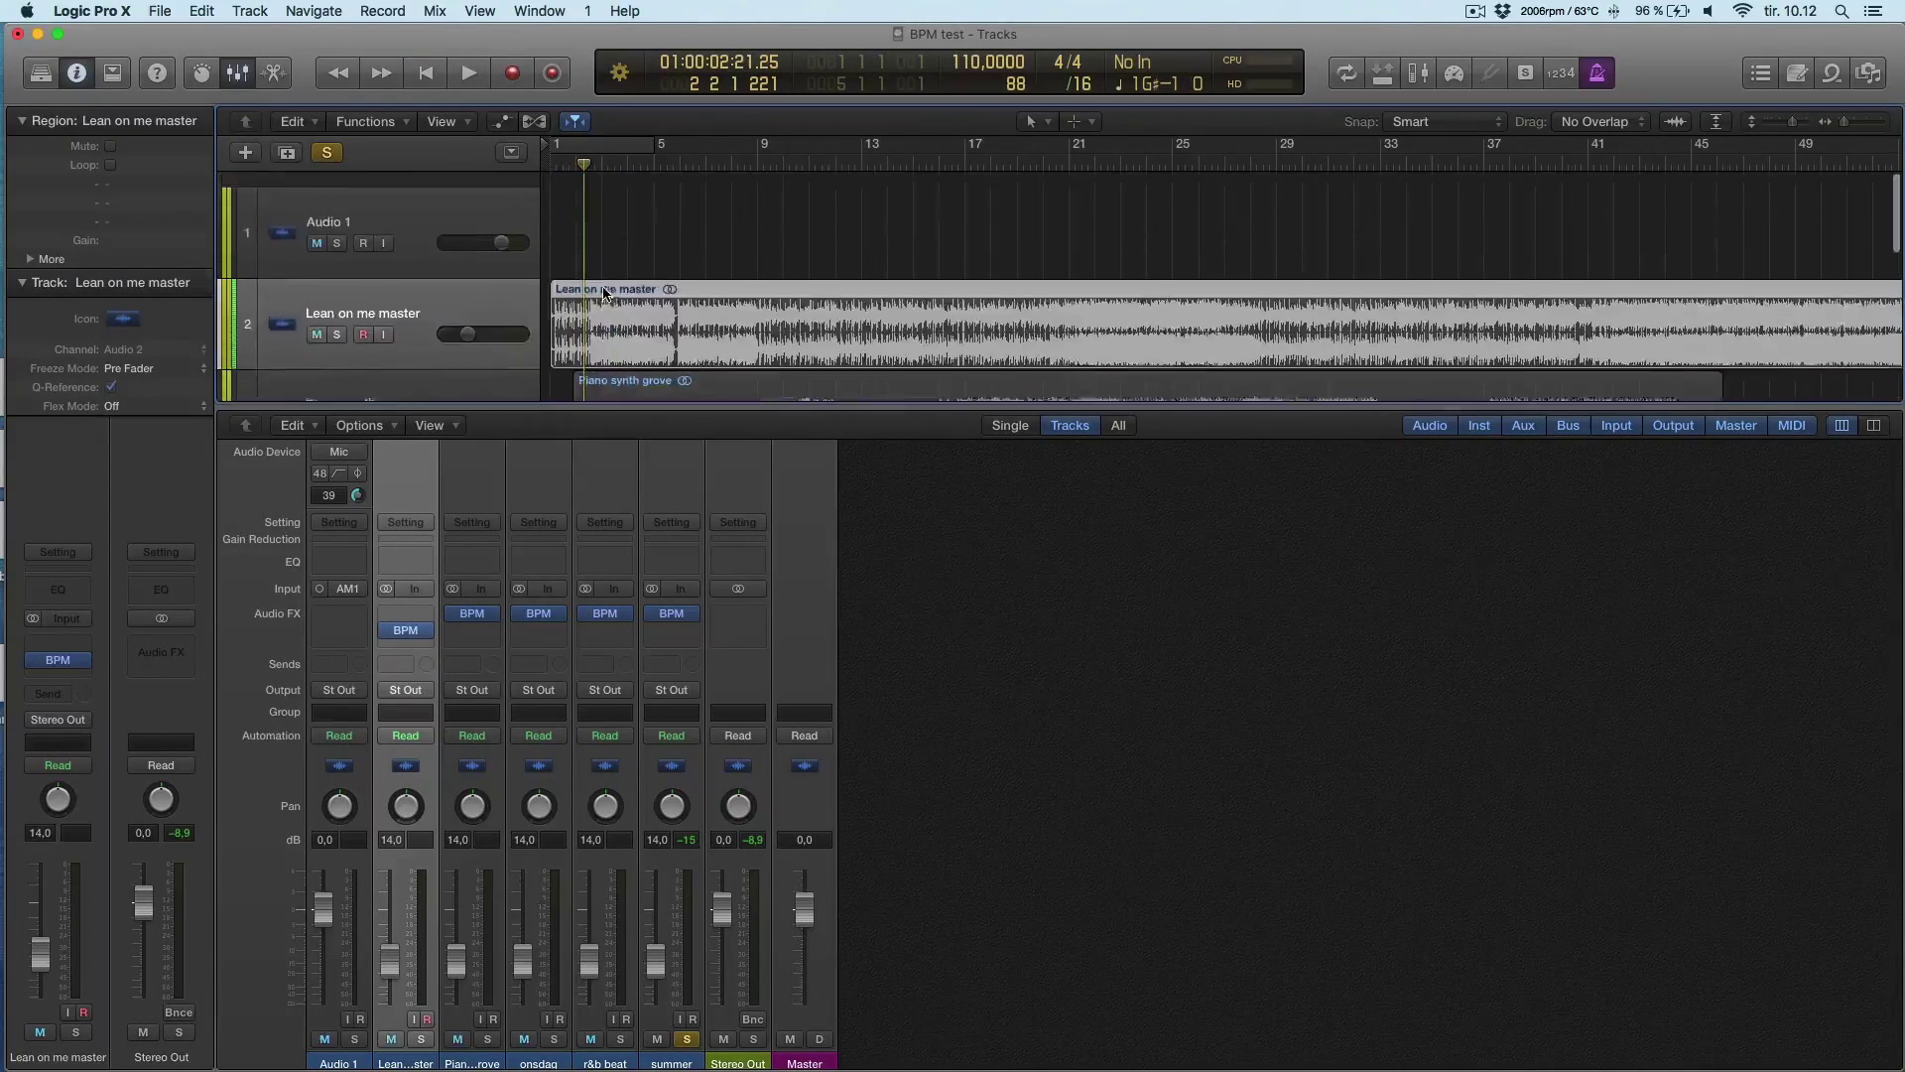
{"action": "left_click", "coordinate": [337, 318]}
Step: Insert iZotope Alloy 2 (Stereo) into an empty Audio FX slot on Lean on me master
{"action": "scroll", "coordinate": [437, 690], "scroll_direction": "down", "scroll_amount": 2}
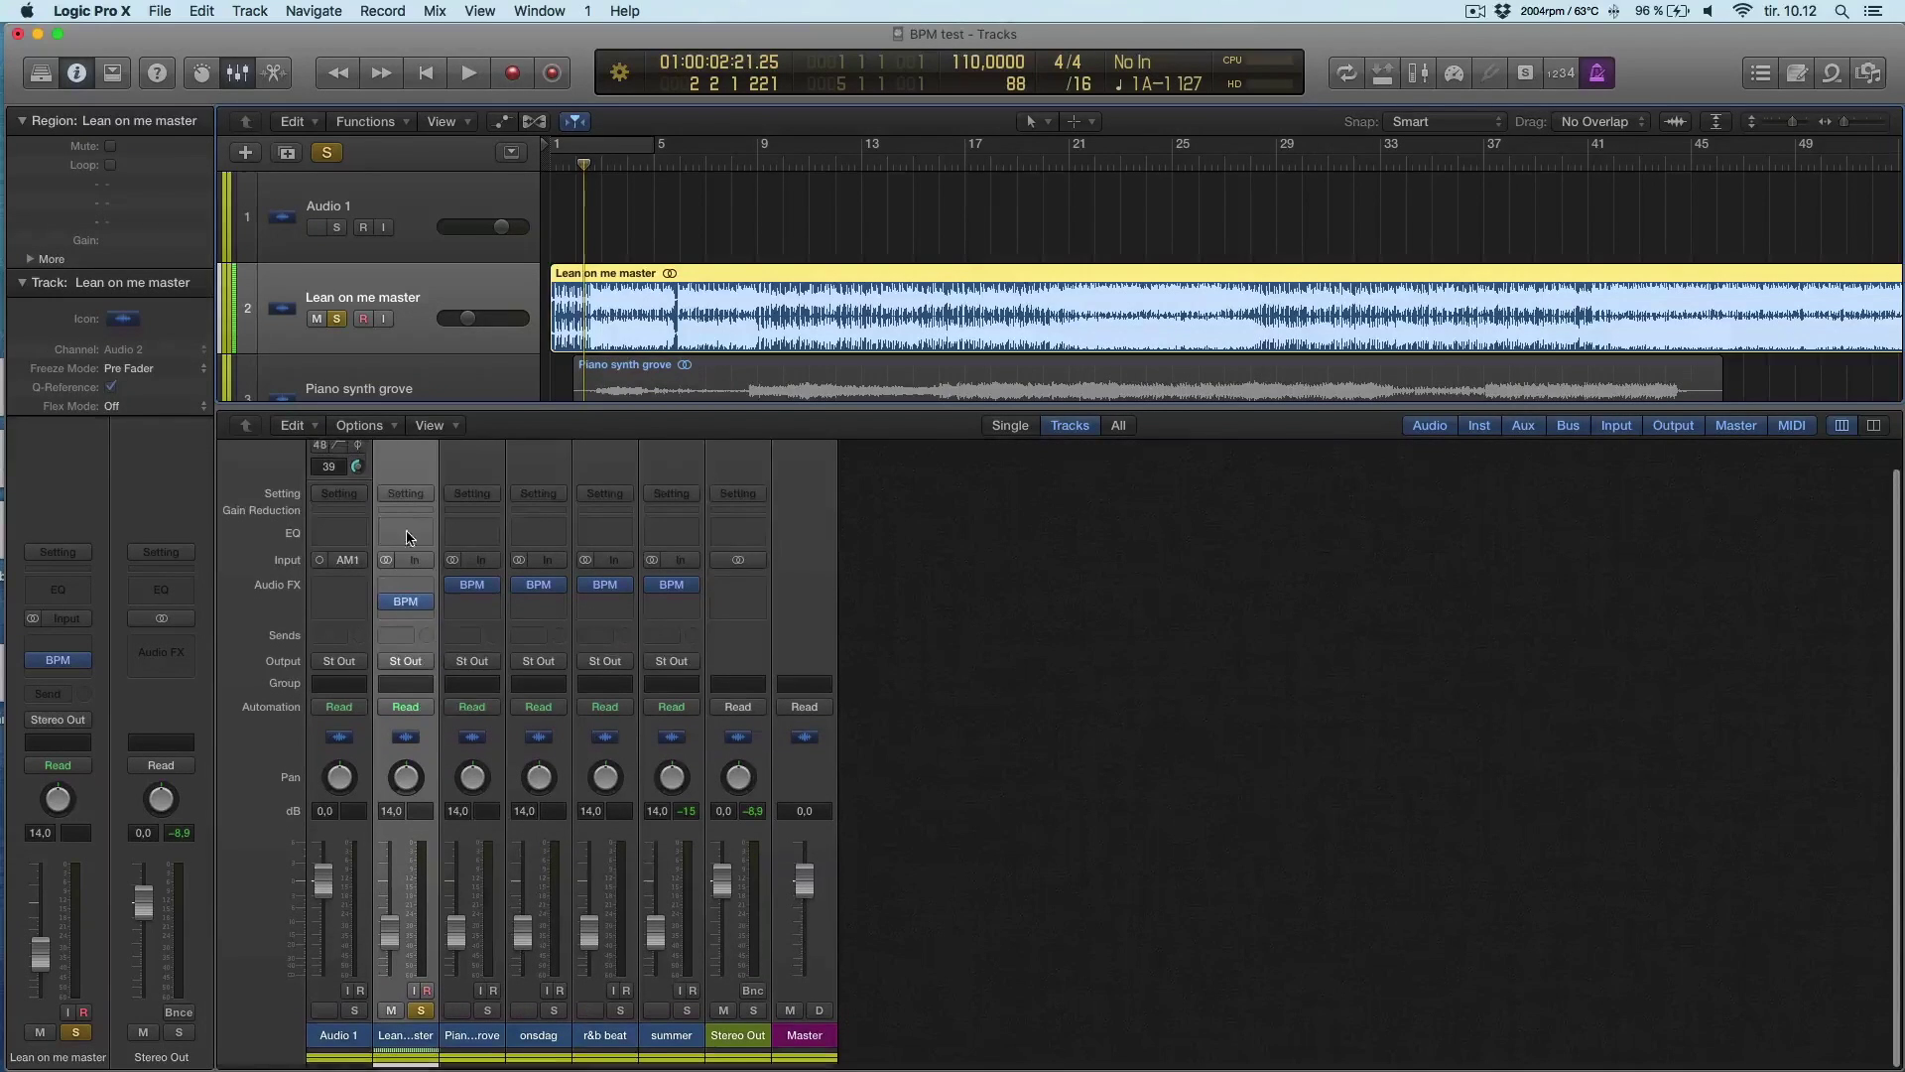
{"action": "left_click", "coordinate": [402, 586]}
{"action": "mouse_move", "coordinate": [466, 903]}
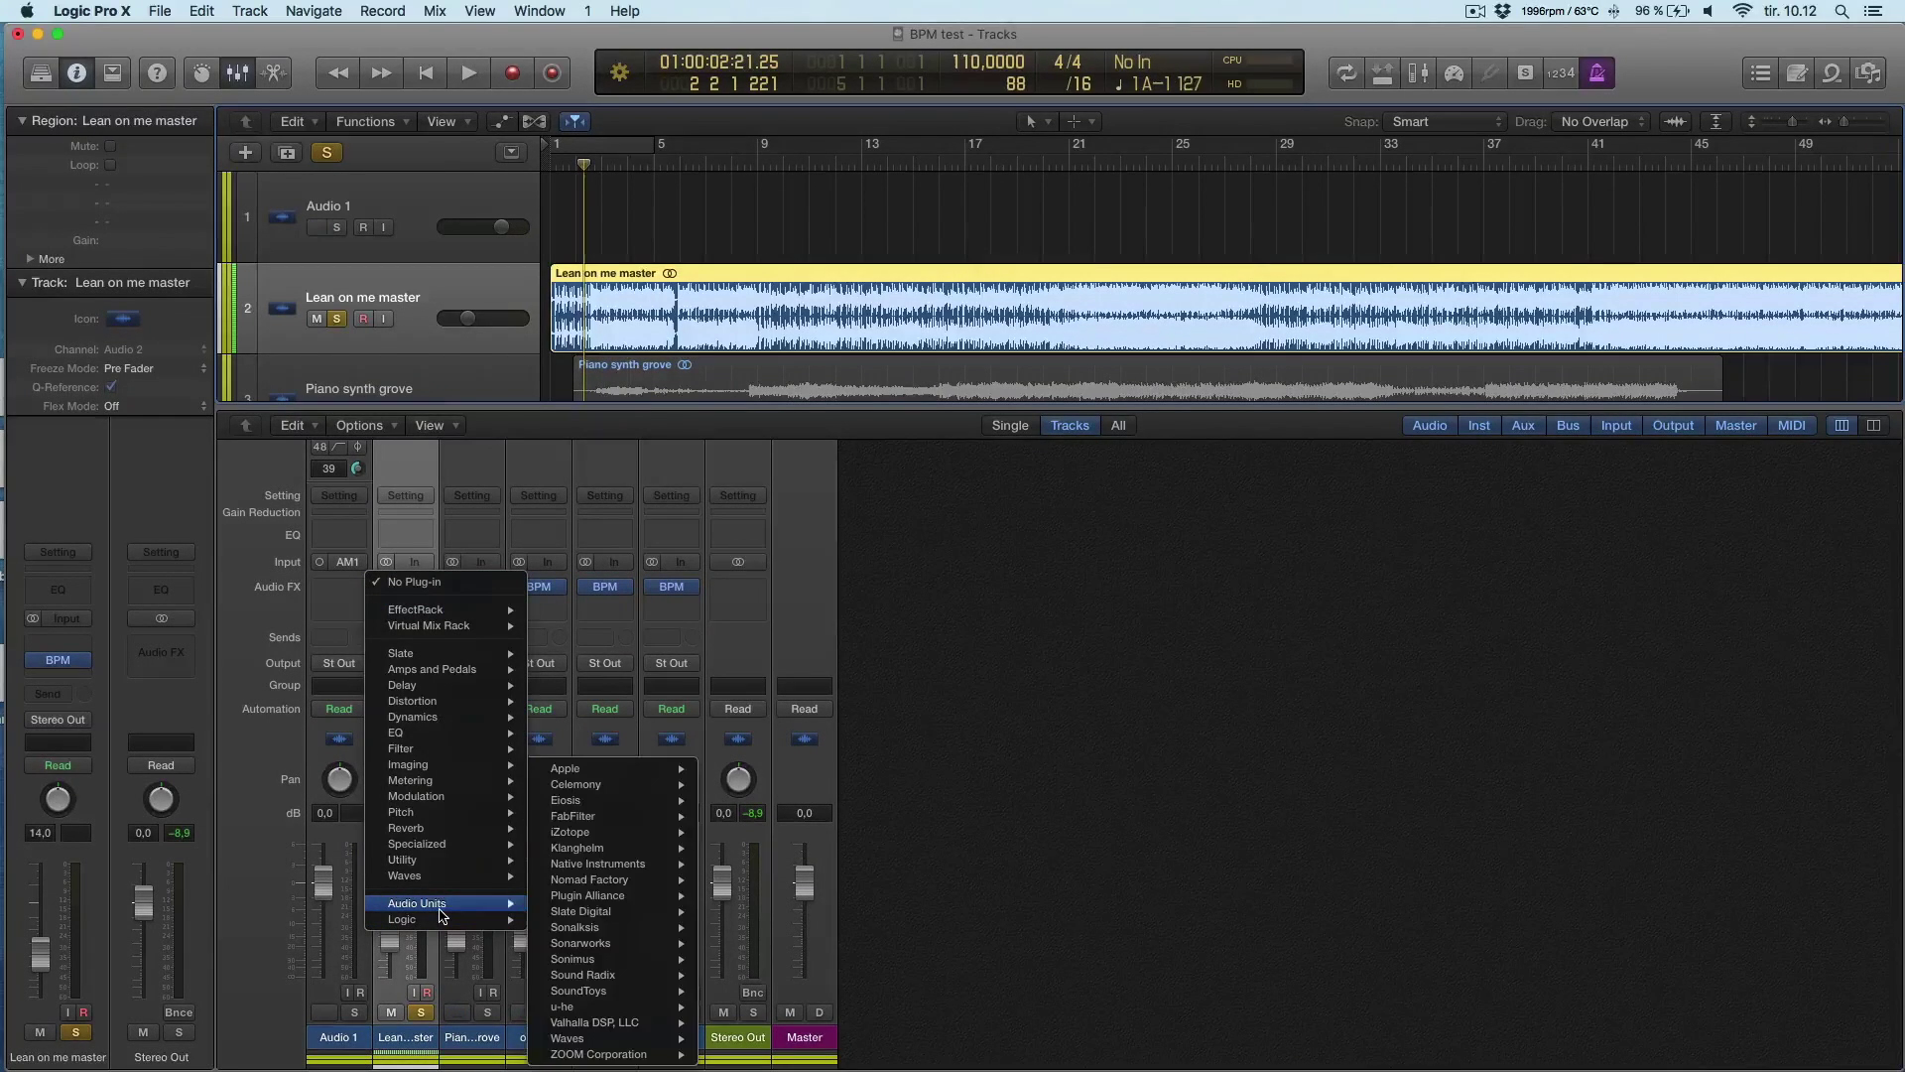
{"action": "mouse_move", "coordinate": [533, 910]}
{"action": "mouse_move", "coordinate": [586, 832]}
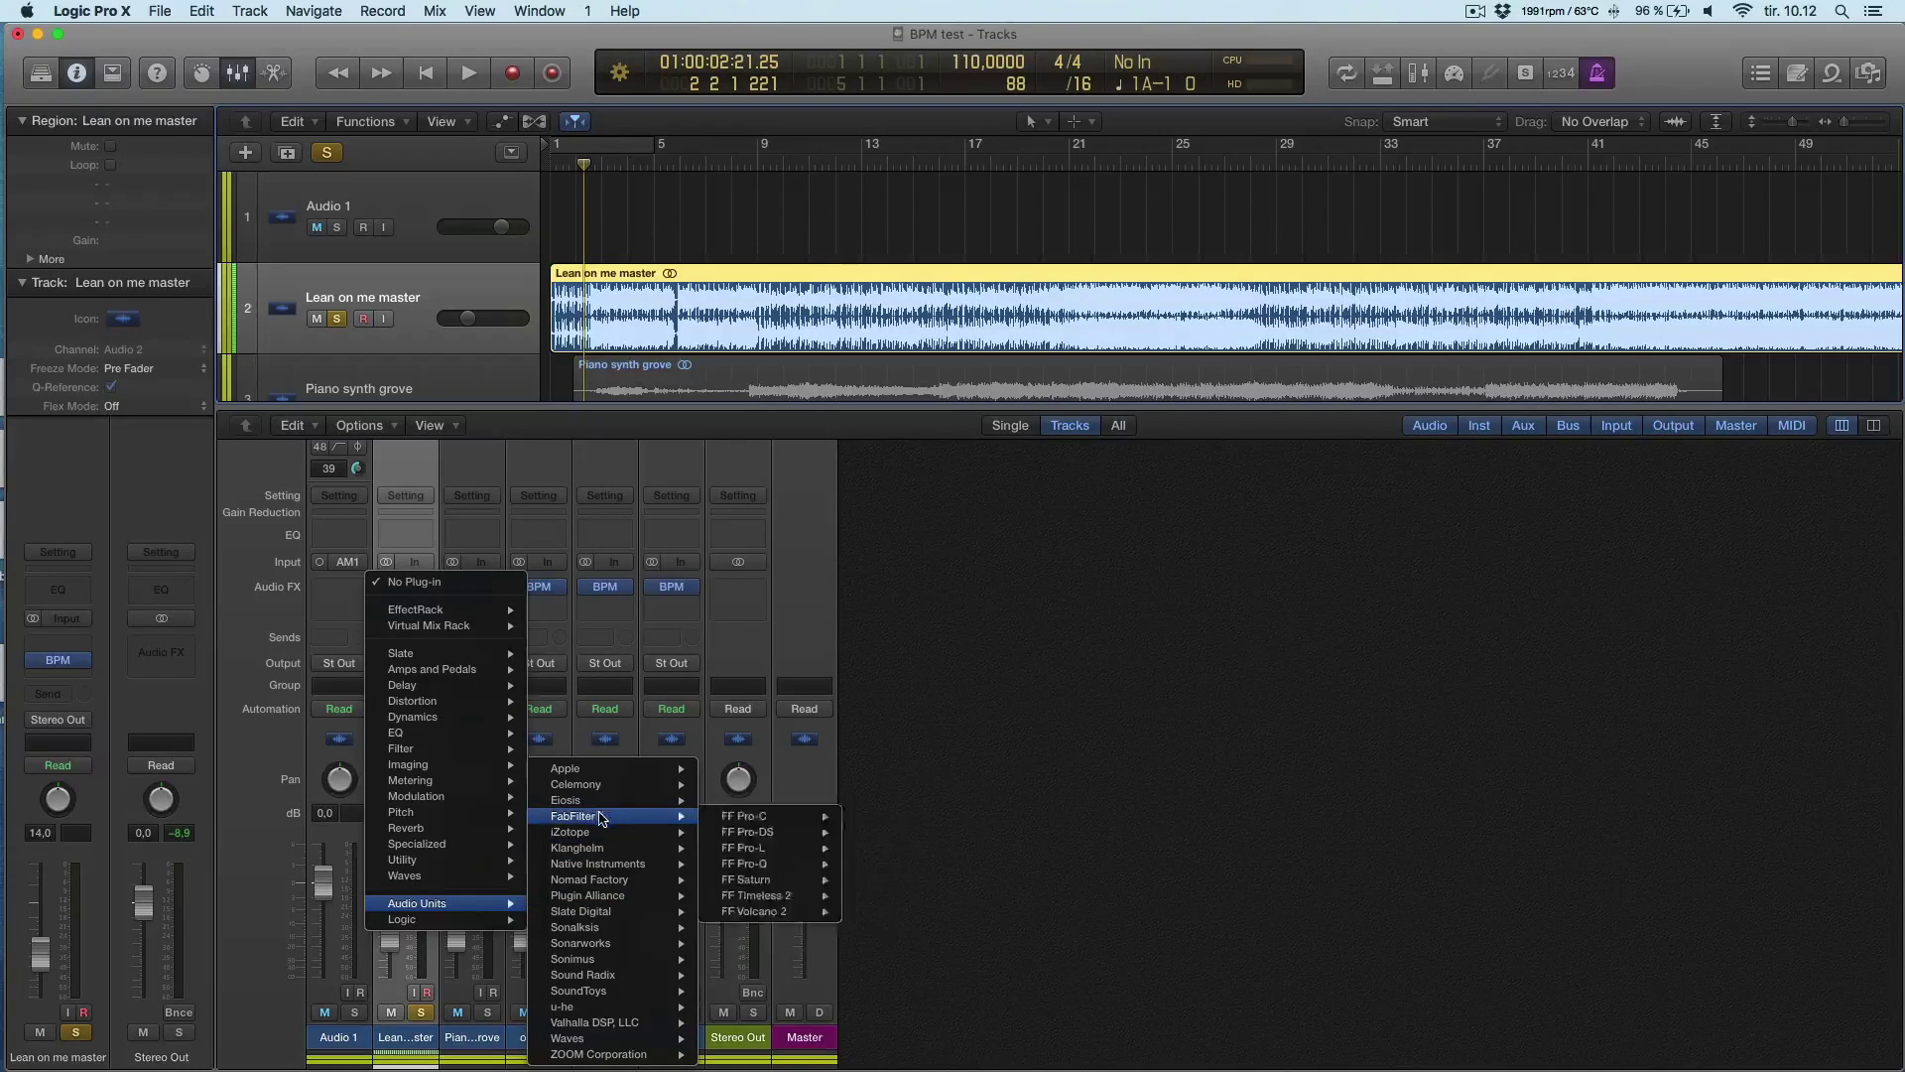
{"action": "mouse_move", "coordinate": [812, 832]}
{"action": "left_click", "coordinate": [958, 831]}
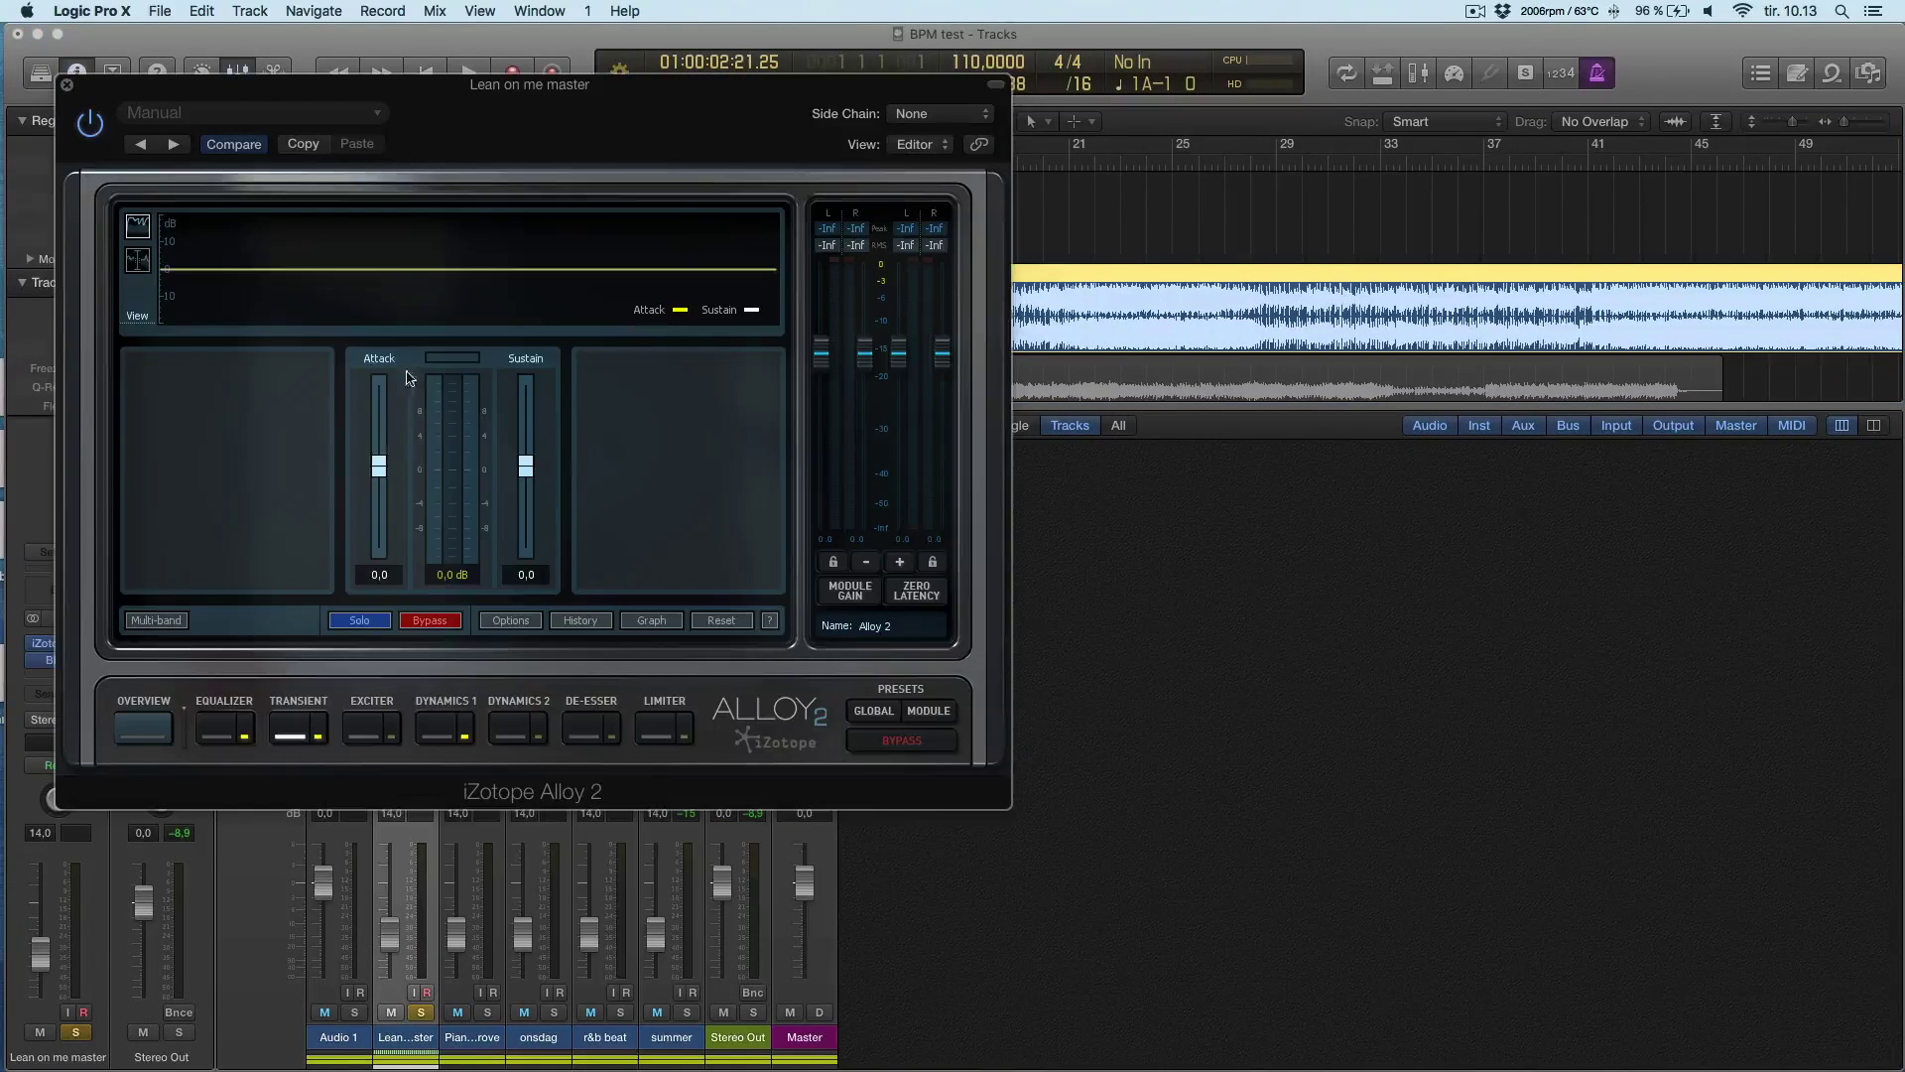
Step: Try Alloy's Attack at 15,0 and Sustain at -15,0, then reset Attack to 0,0
{"action": "left_click_drag", "start_coordinate": [378, 466], "coordinate": [378, 383]}
{"action": "left_click_drag", "start_coordinate": [526, 466], "coordinate": [526, 548]}
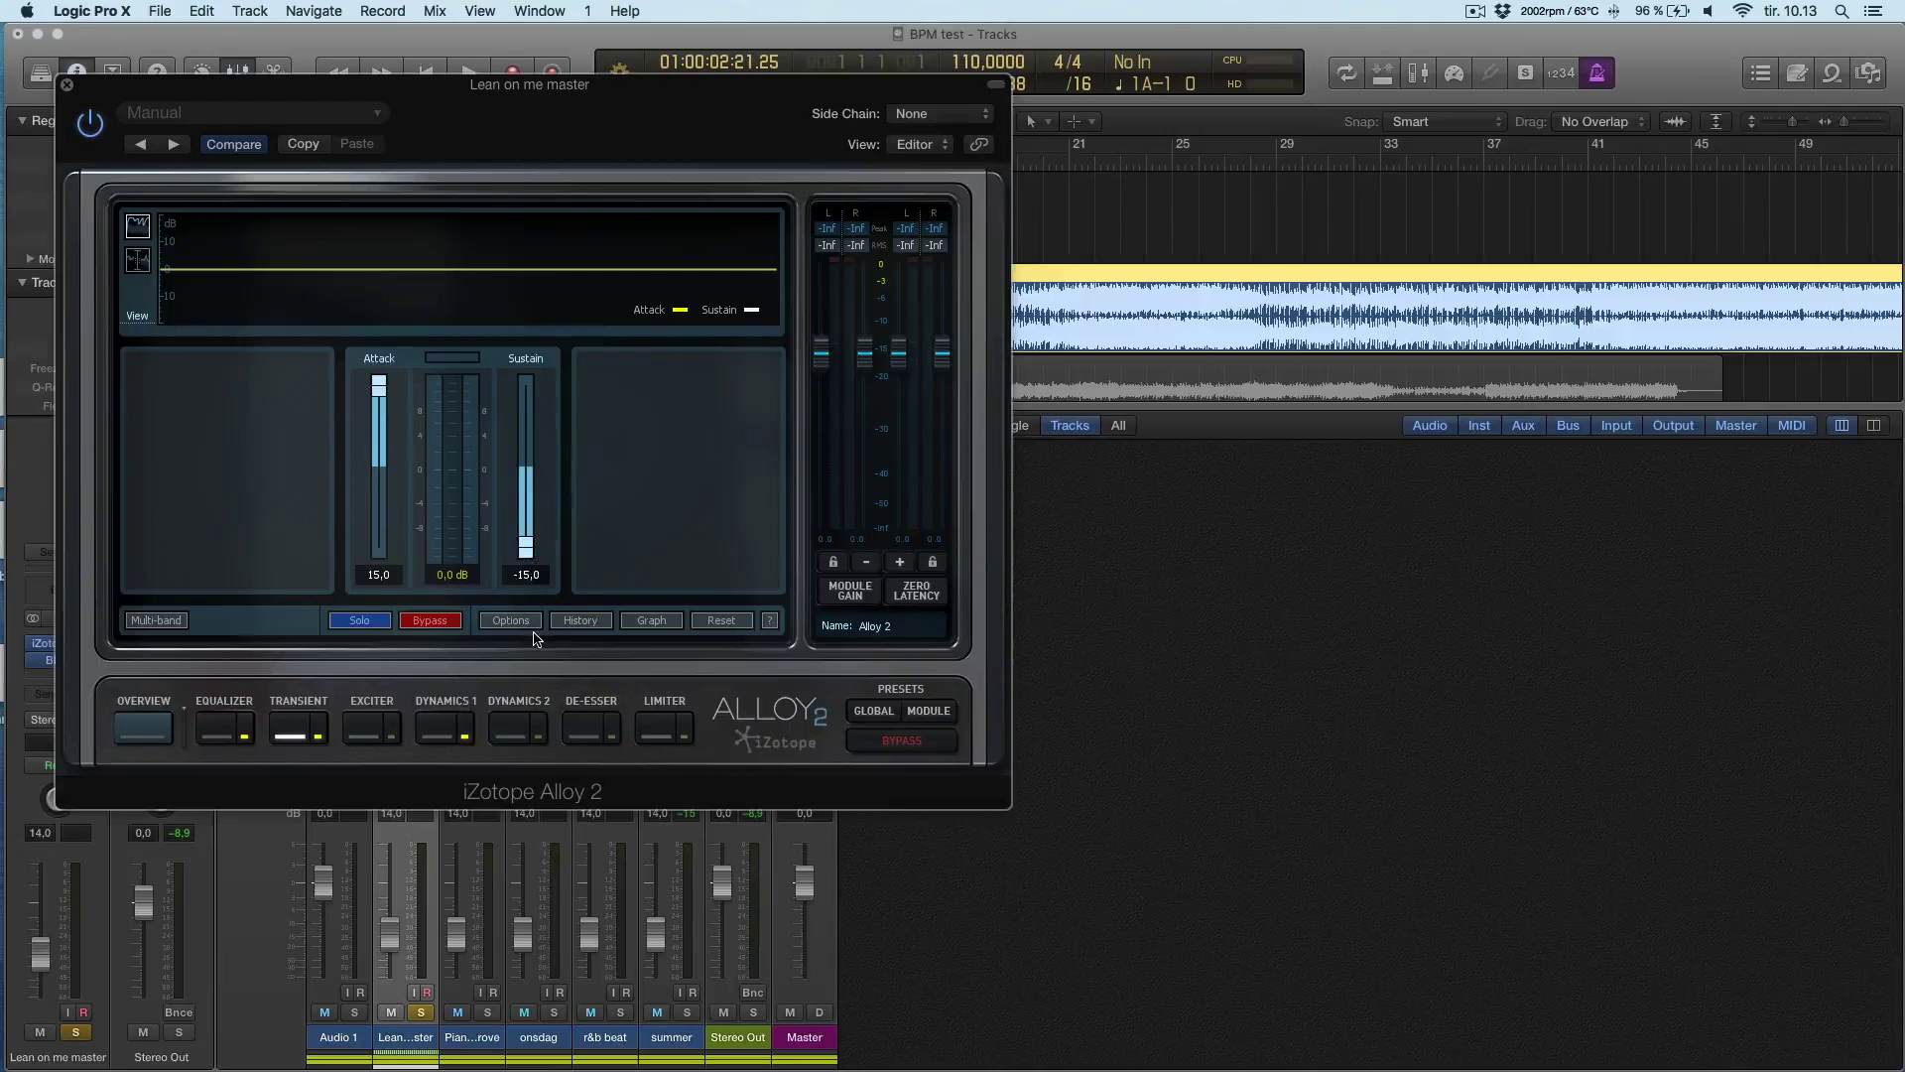
{"action": "left_click", "coordinate": [390, 402], "text": "alt"}
Step: Reset Sustain to 0,0, then during playback try Attack 8,6 and Sustain -4,0
{"action": "left_click", "coordinate": [528, 551], "text": "alt"}
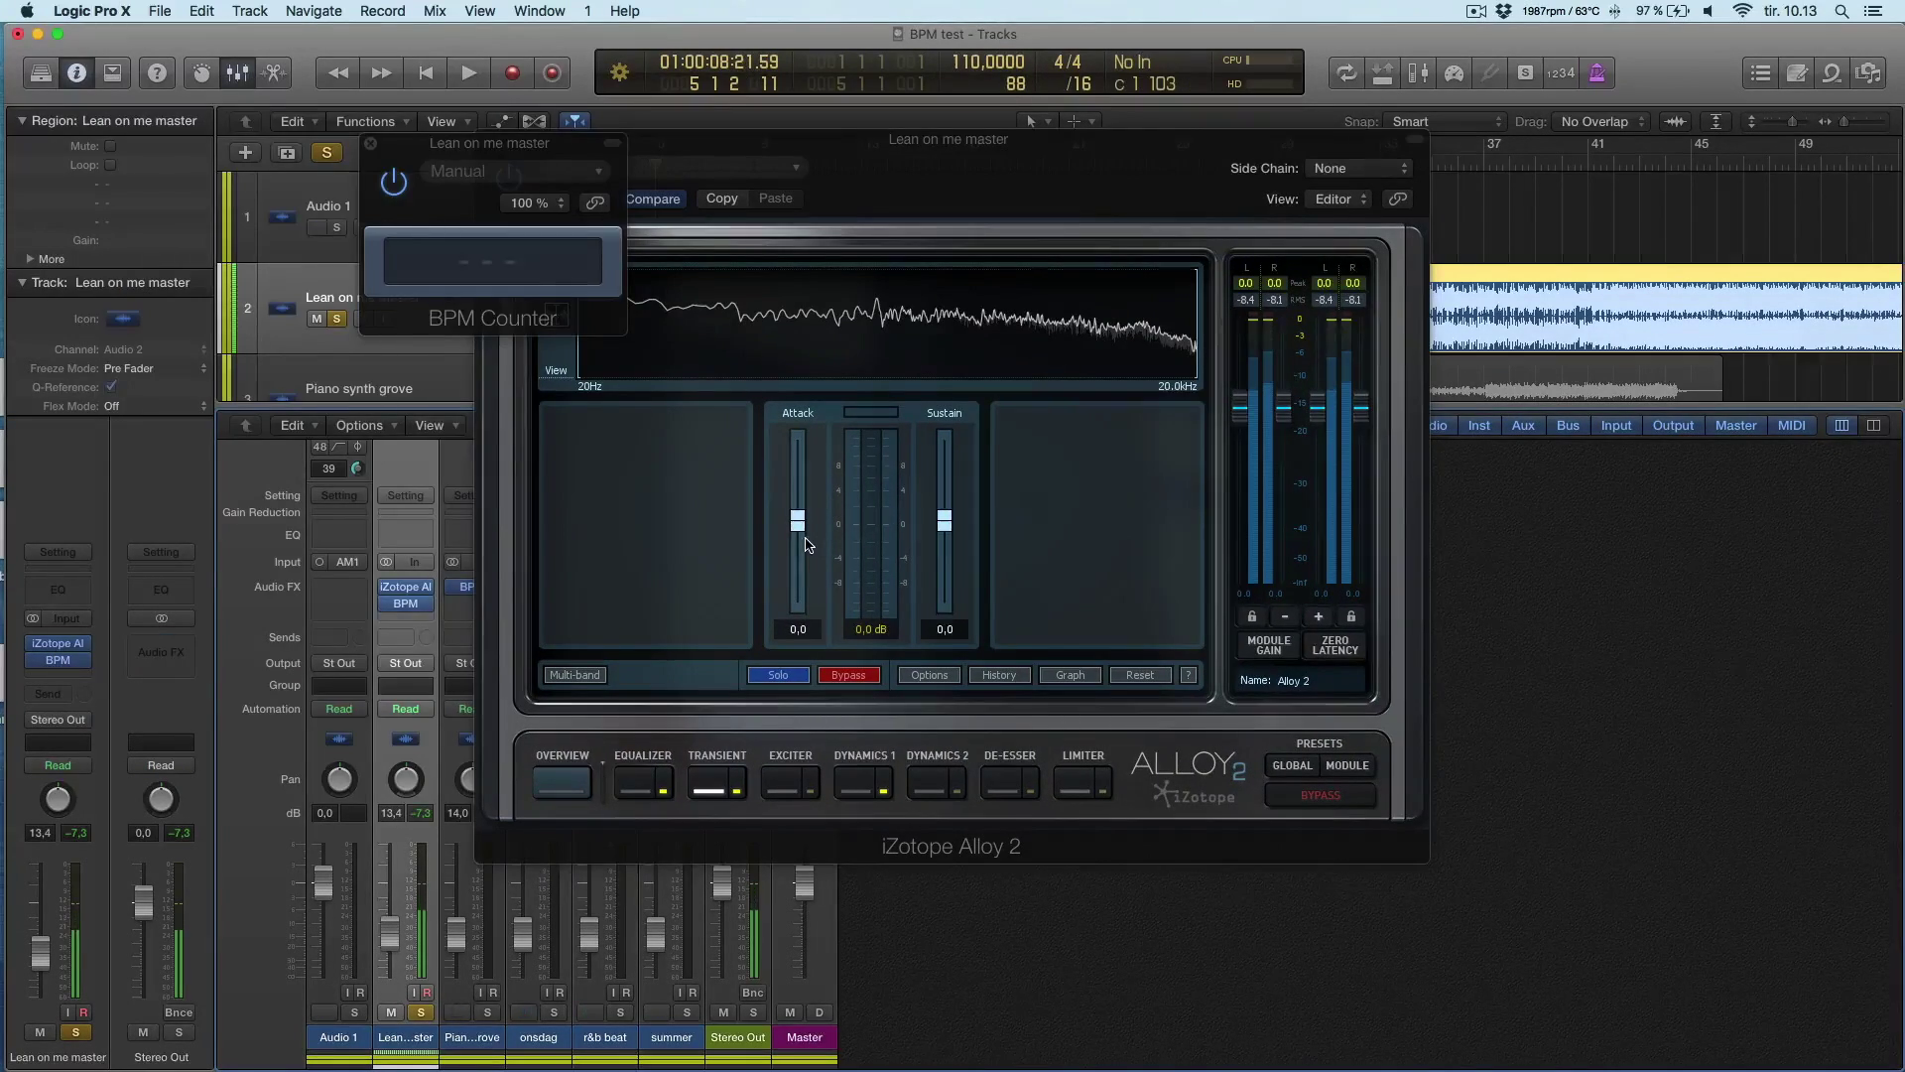
{"action": "mouse_move", "coordinate": [411, 606]}
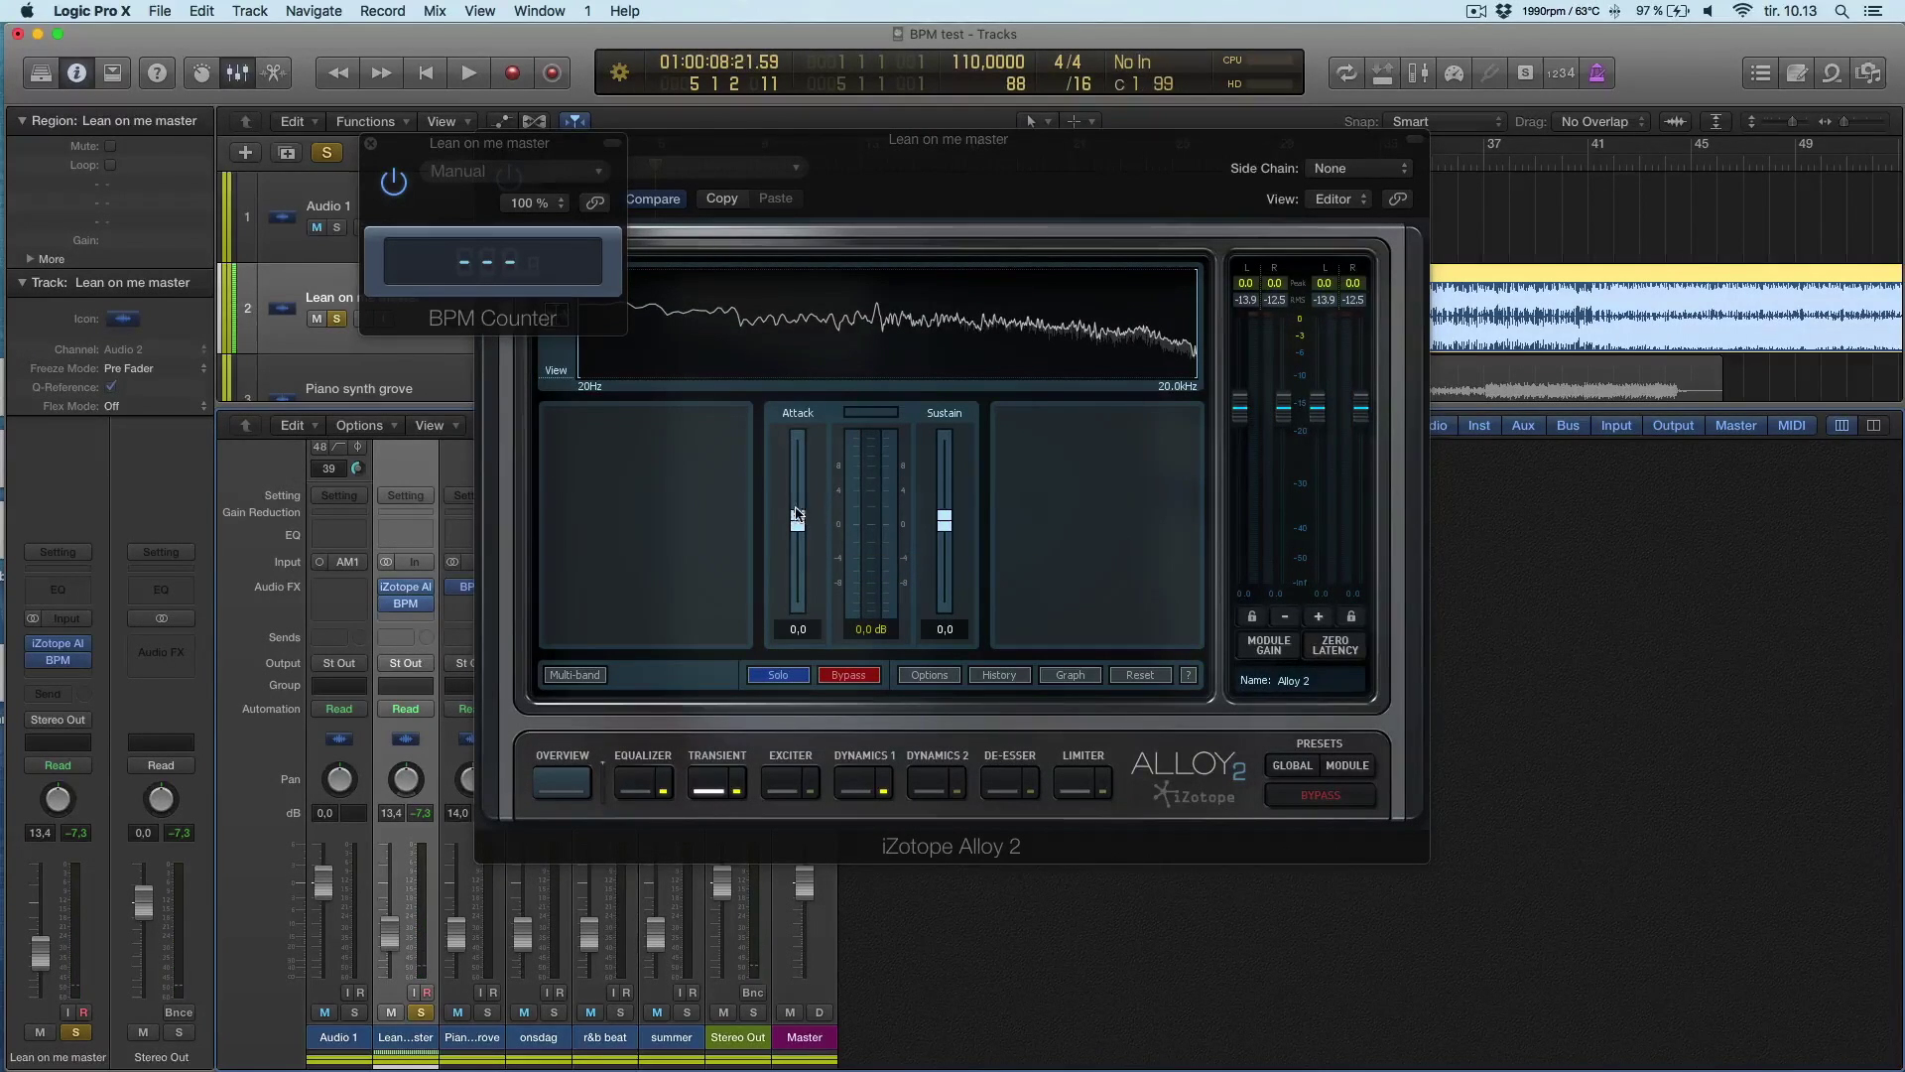
{"action": "key", "text": "space"}
{"action": "left_click_drag", "start_coordinate": [802, 531], "coordinate": [806, 458]}
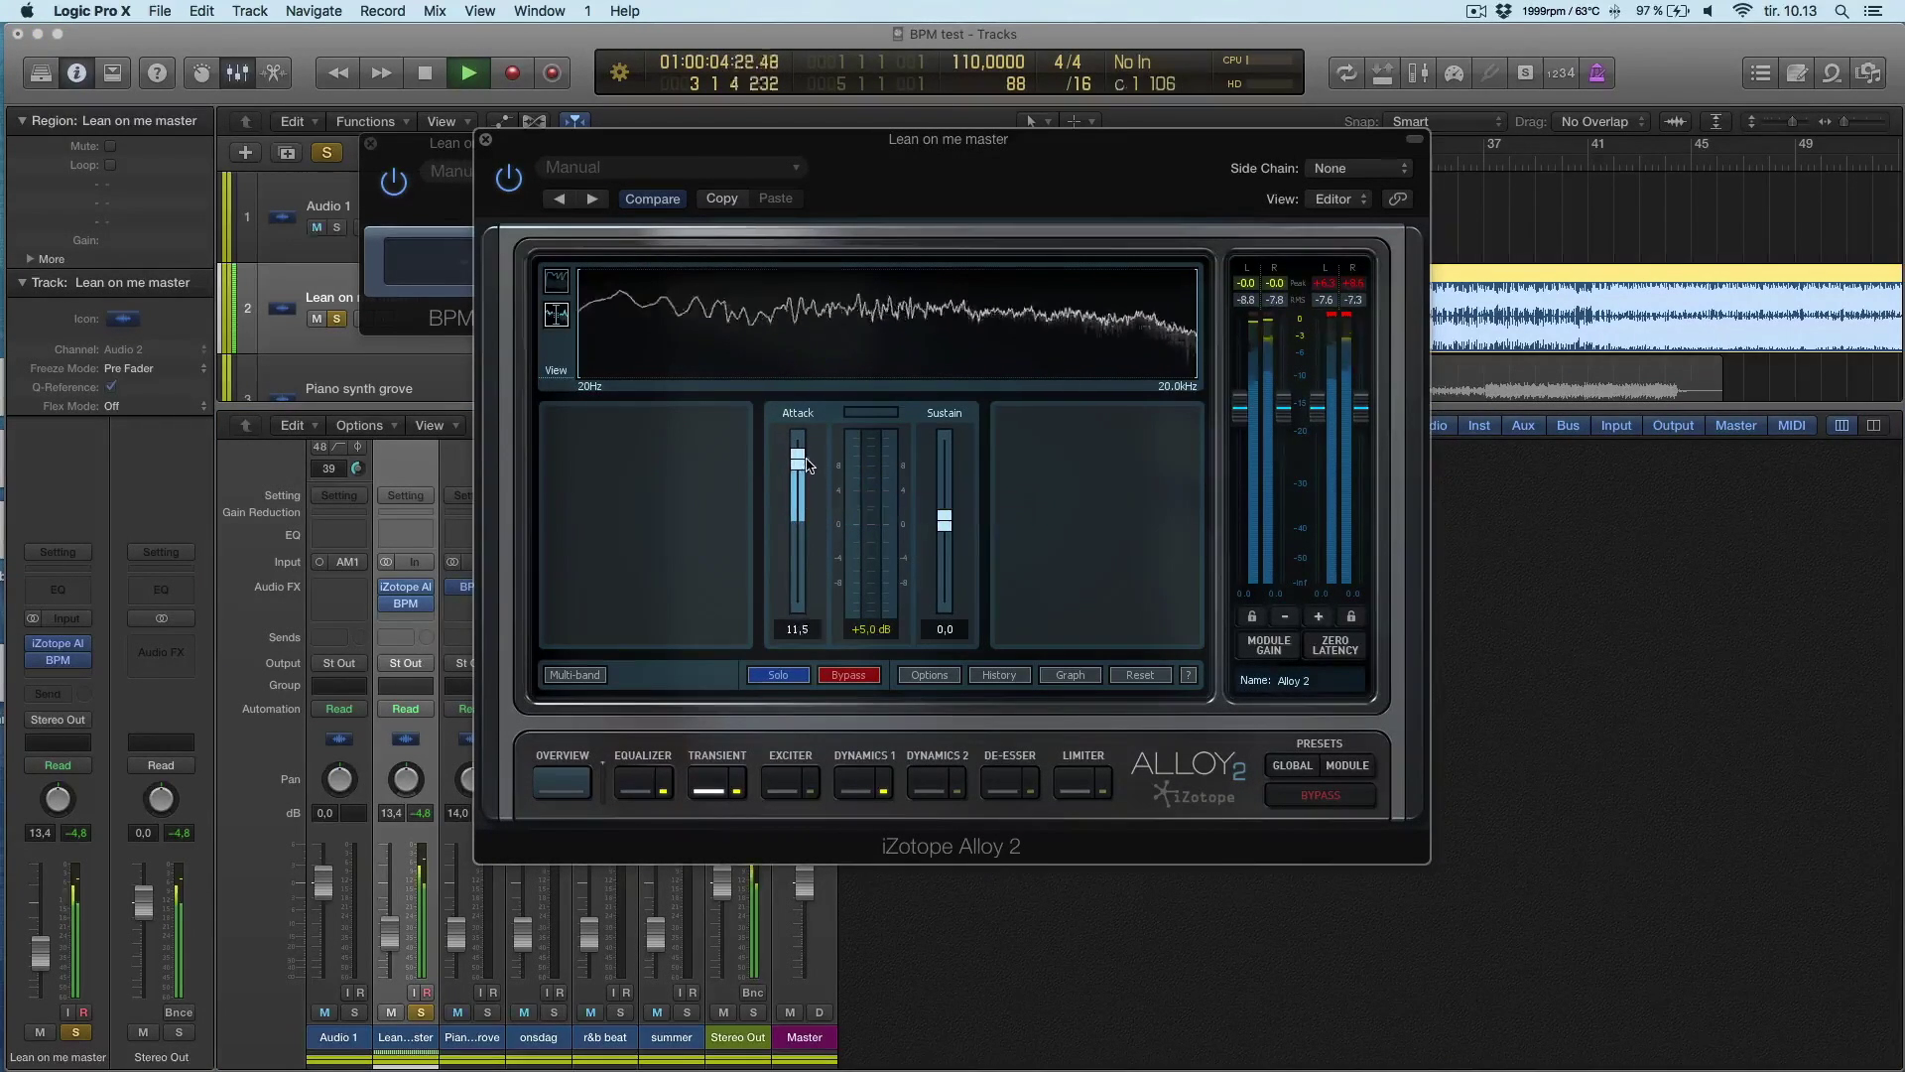
{"action": "key", "text": "space"}
{"action": "left_click_drag", "start_coordinate": [946, 515], "coordinate": [950, 568]}
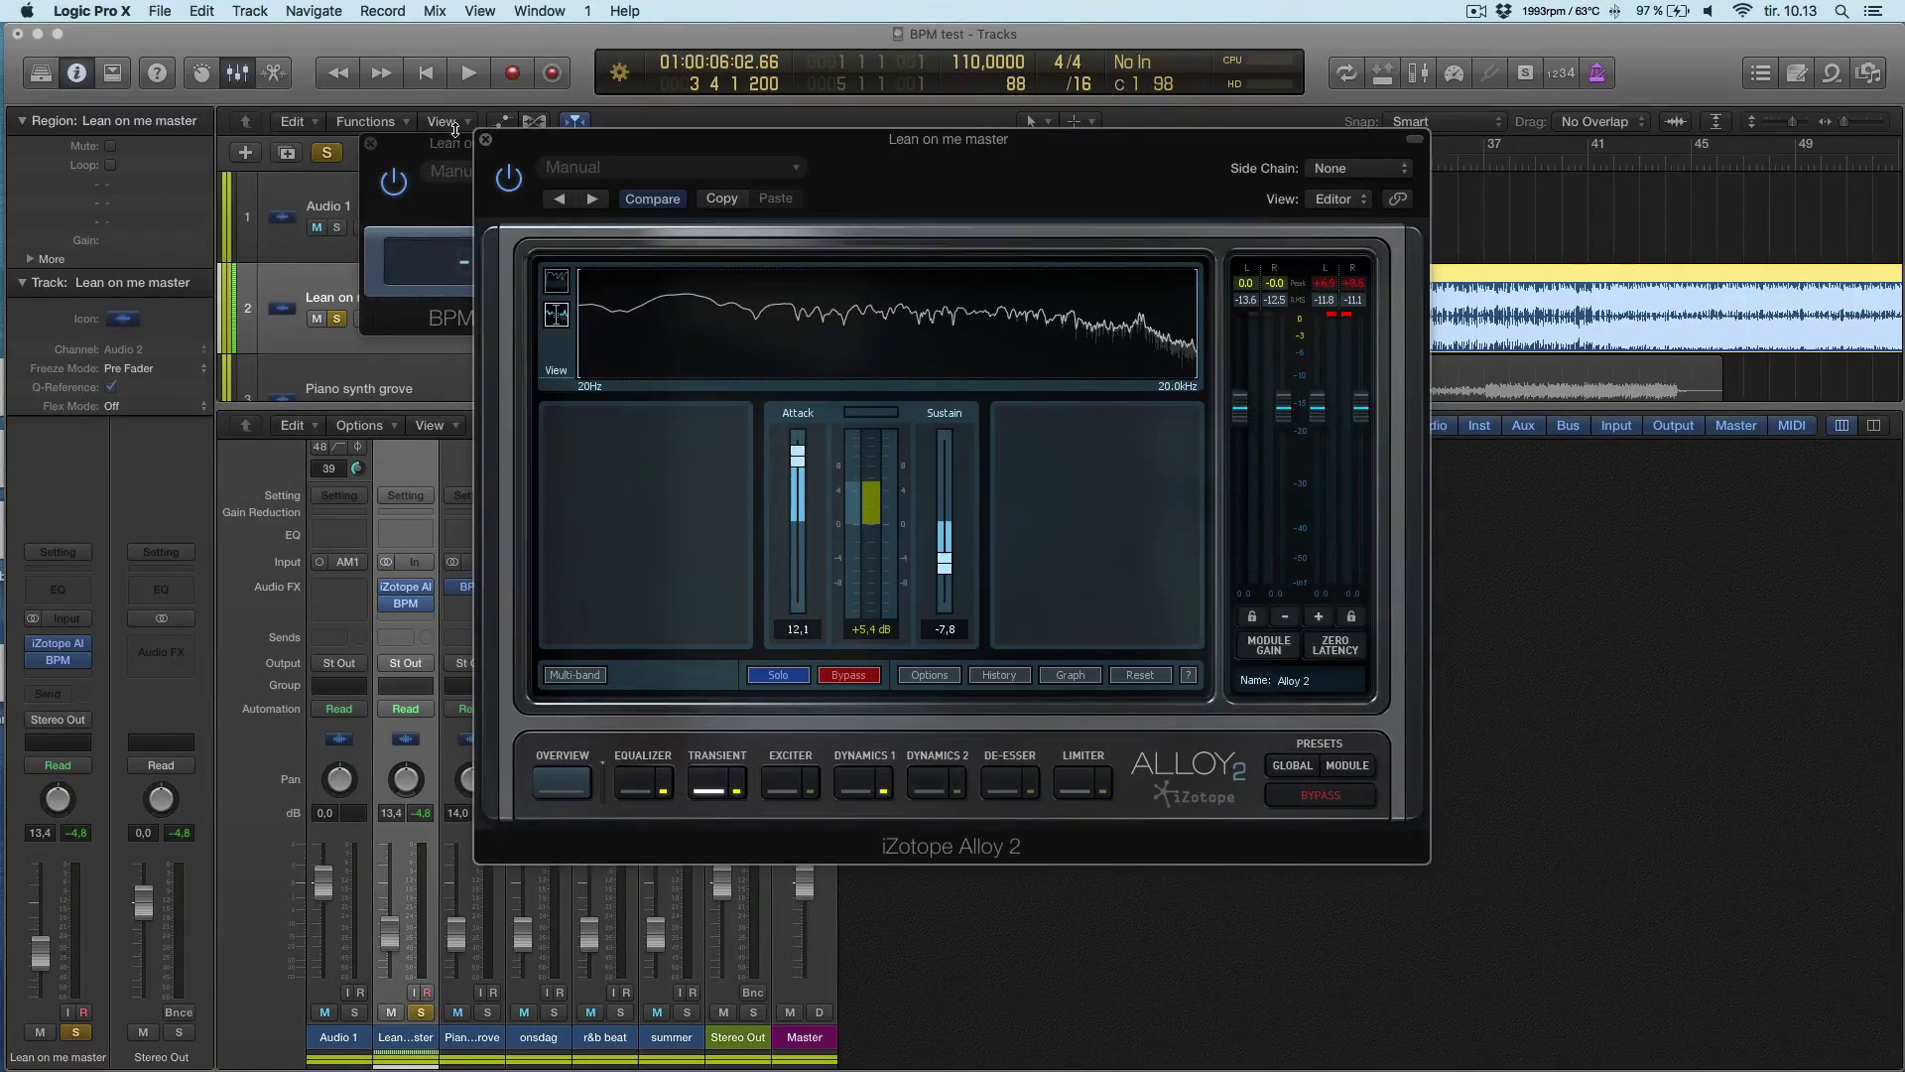
Step: Move the BPM Counter aside and, while playing, settle Attack at 15,0 and Sustain at -7,1
{"action": "left_click_drag", "start_coordinate": [457, 150], "coordinate": [275, 152]}
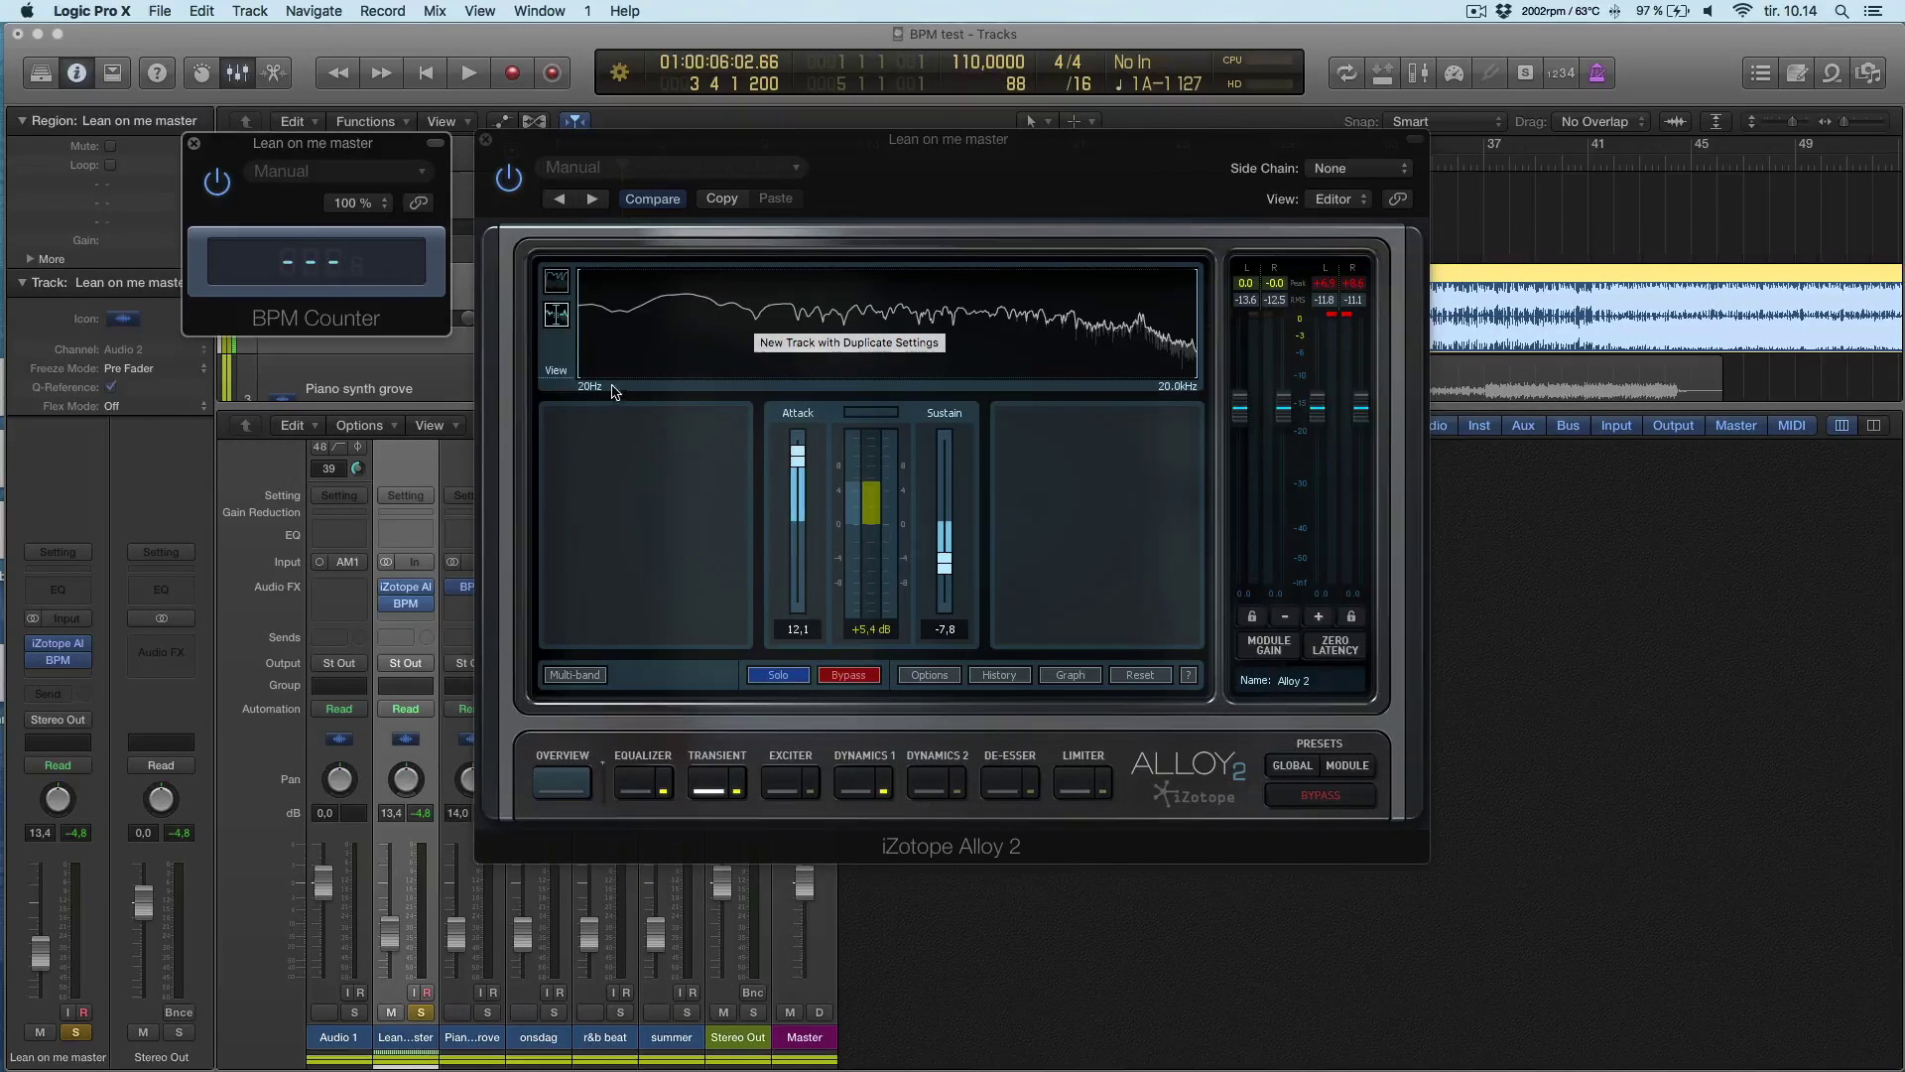
{"action": "key", "text": "space"}
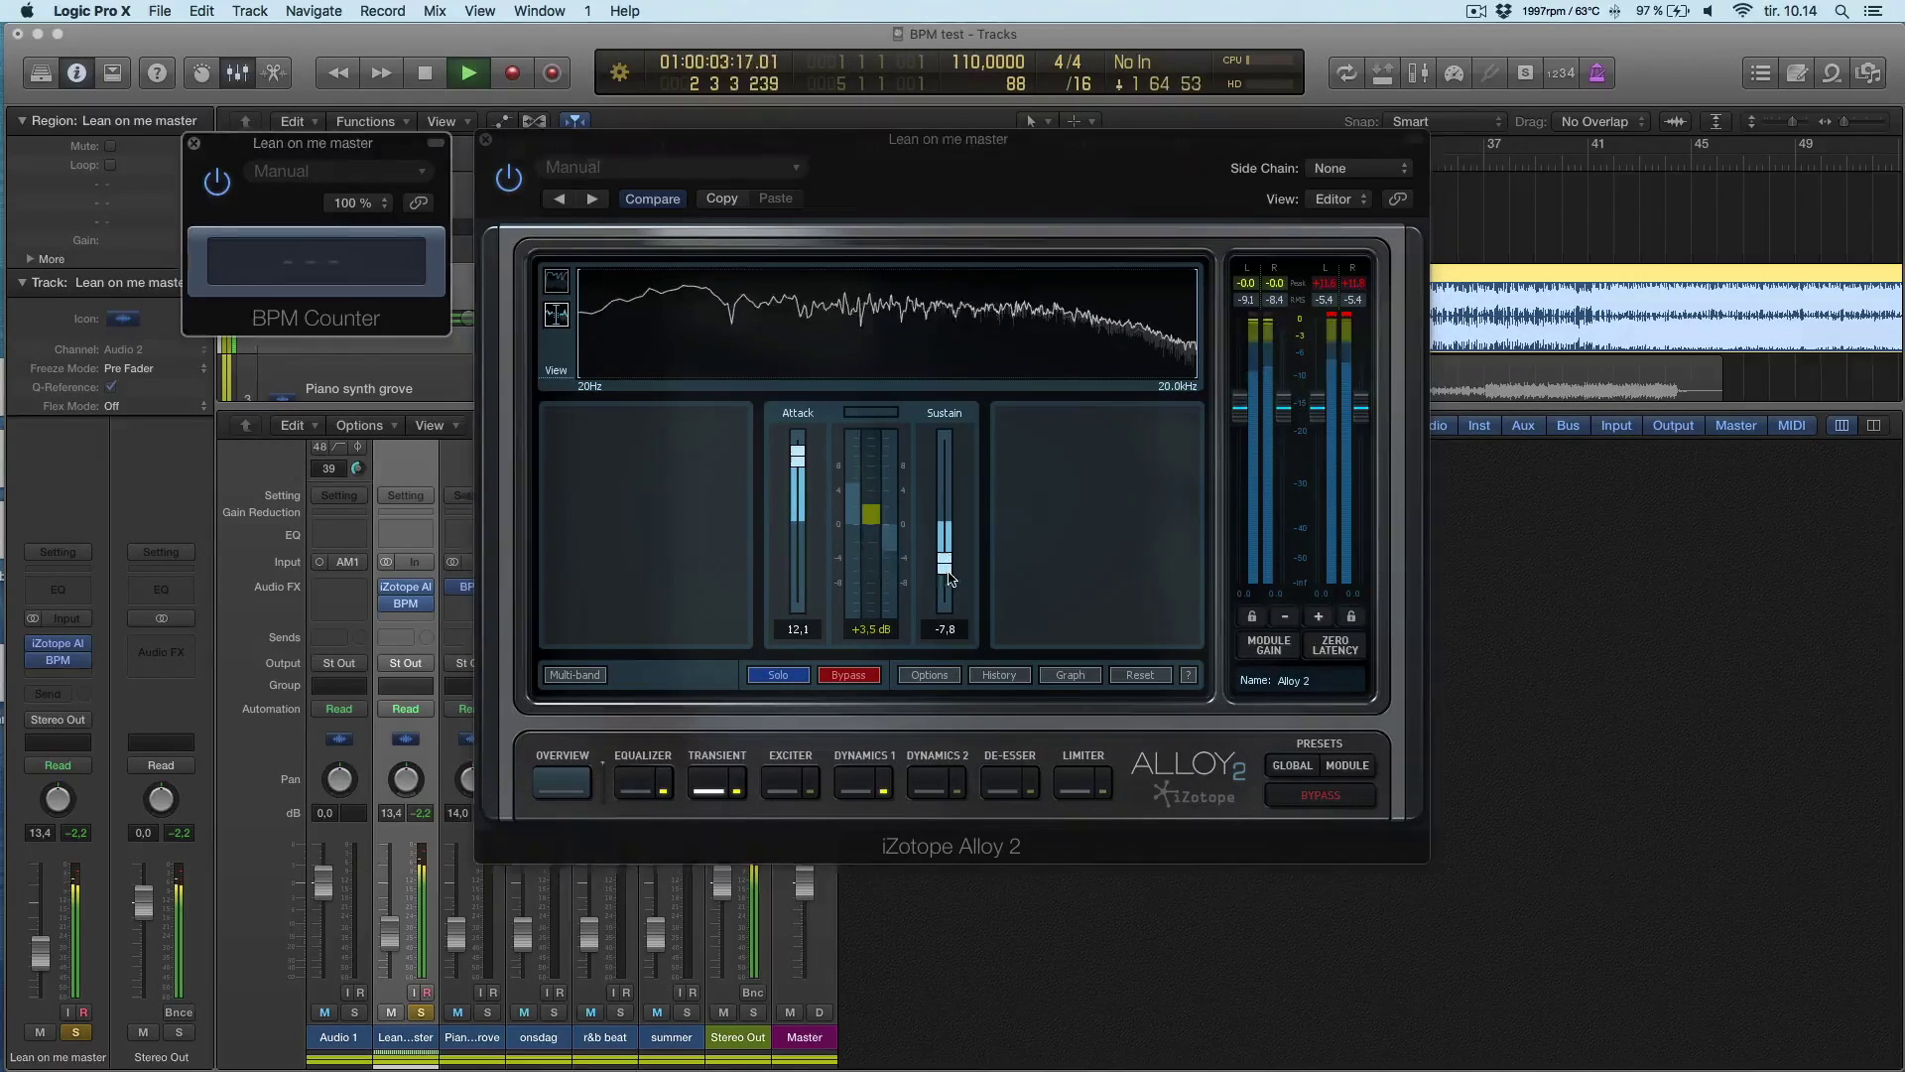
{"action": "left_click_drag", "start_coordinate": [949, 564], "coordinate": [946, 603]}
{"action": "left_click_drag", "start_coordinate": [799, 455], "coordinate": [799, 437]}
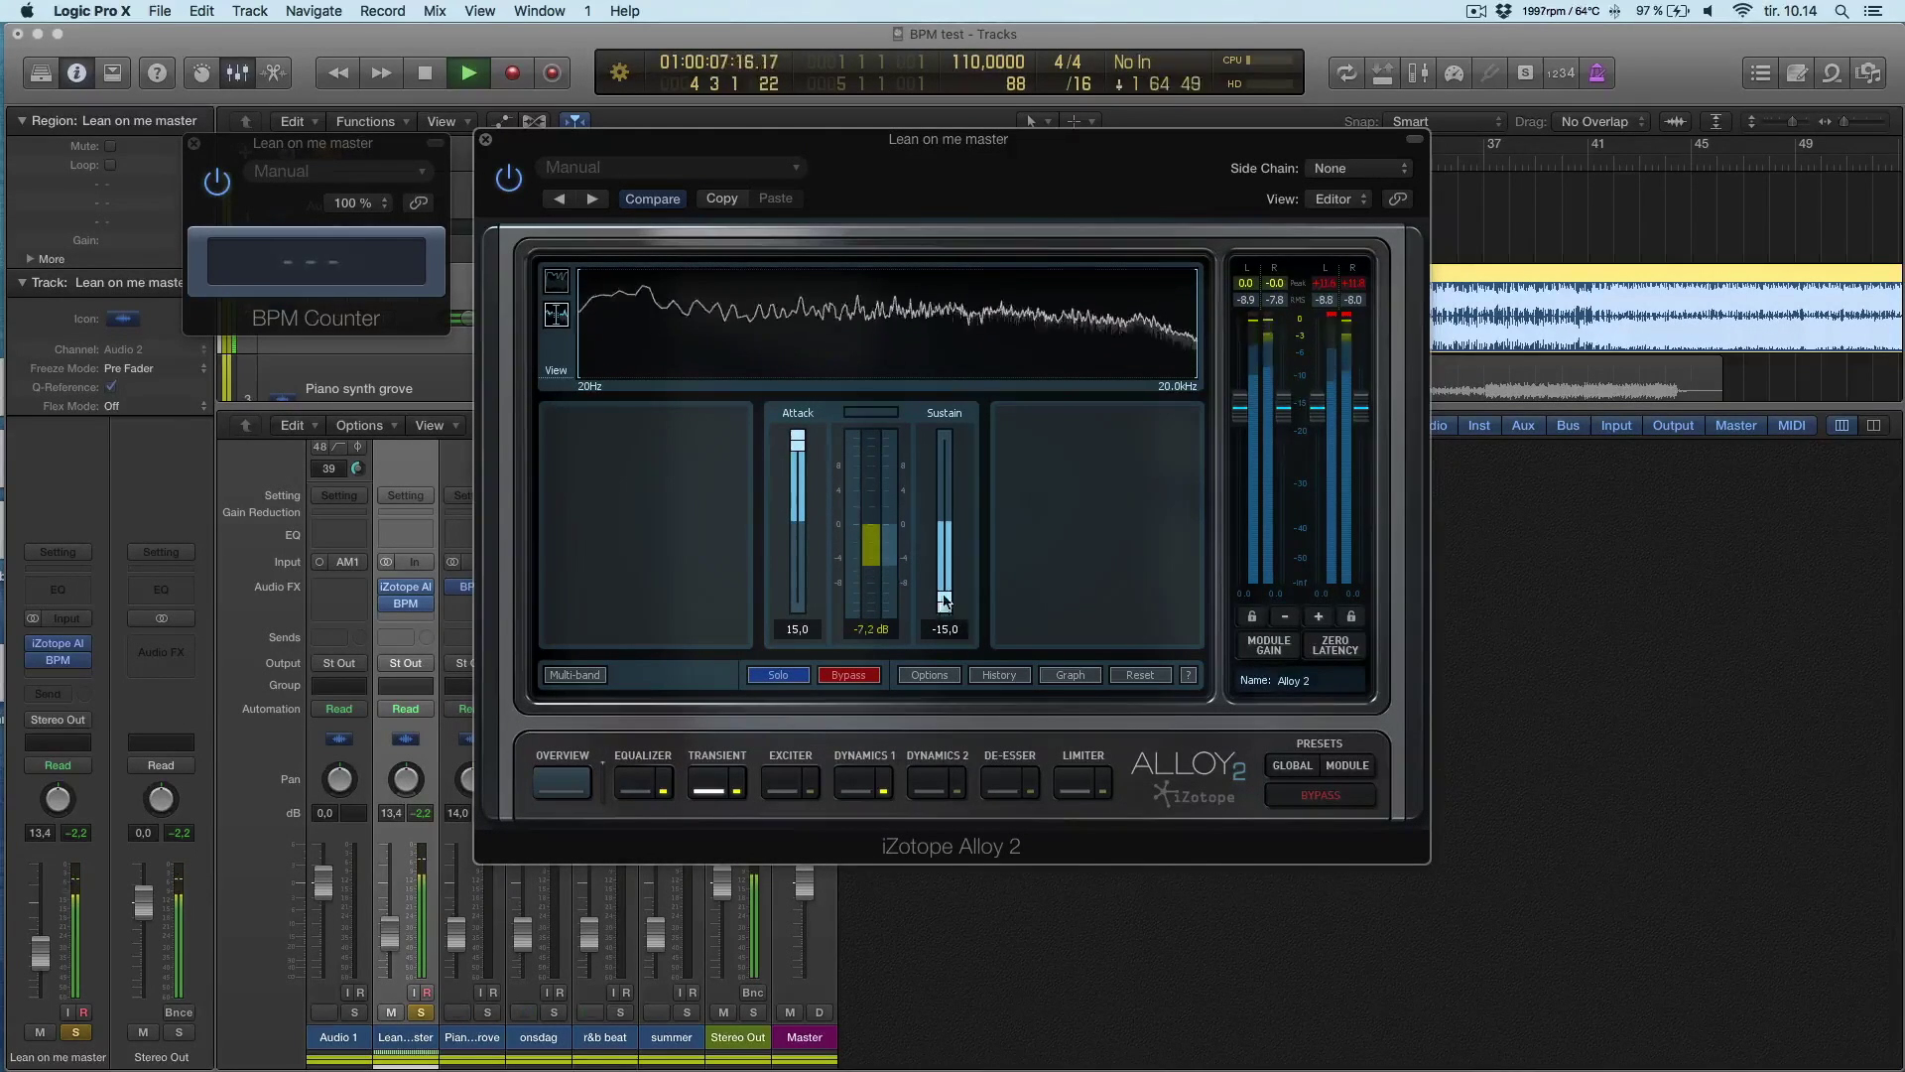
{"action": "left_click_drag", "start_coordinate": [944, 601], "coordinate": [946, 568]}
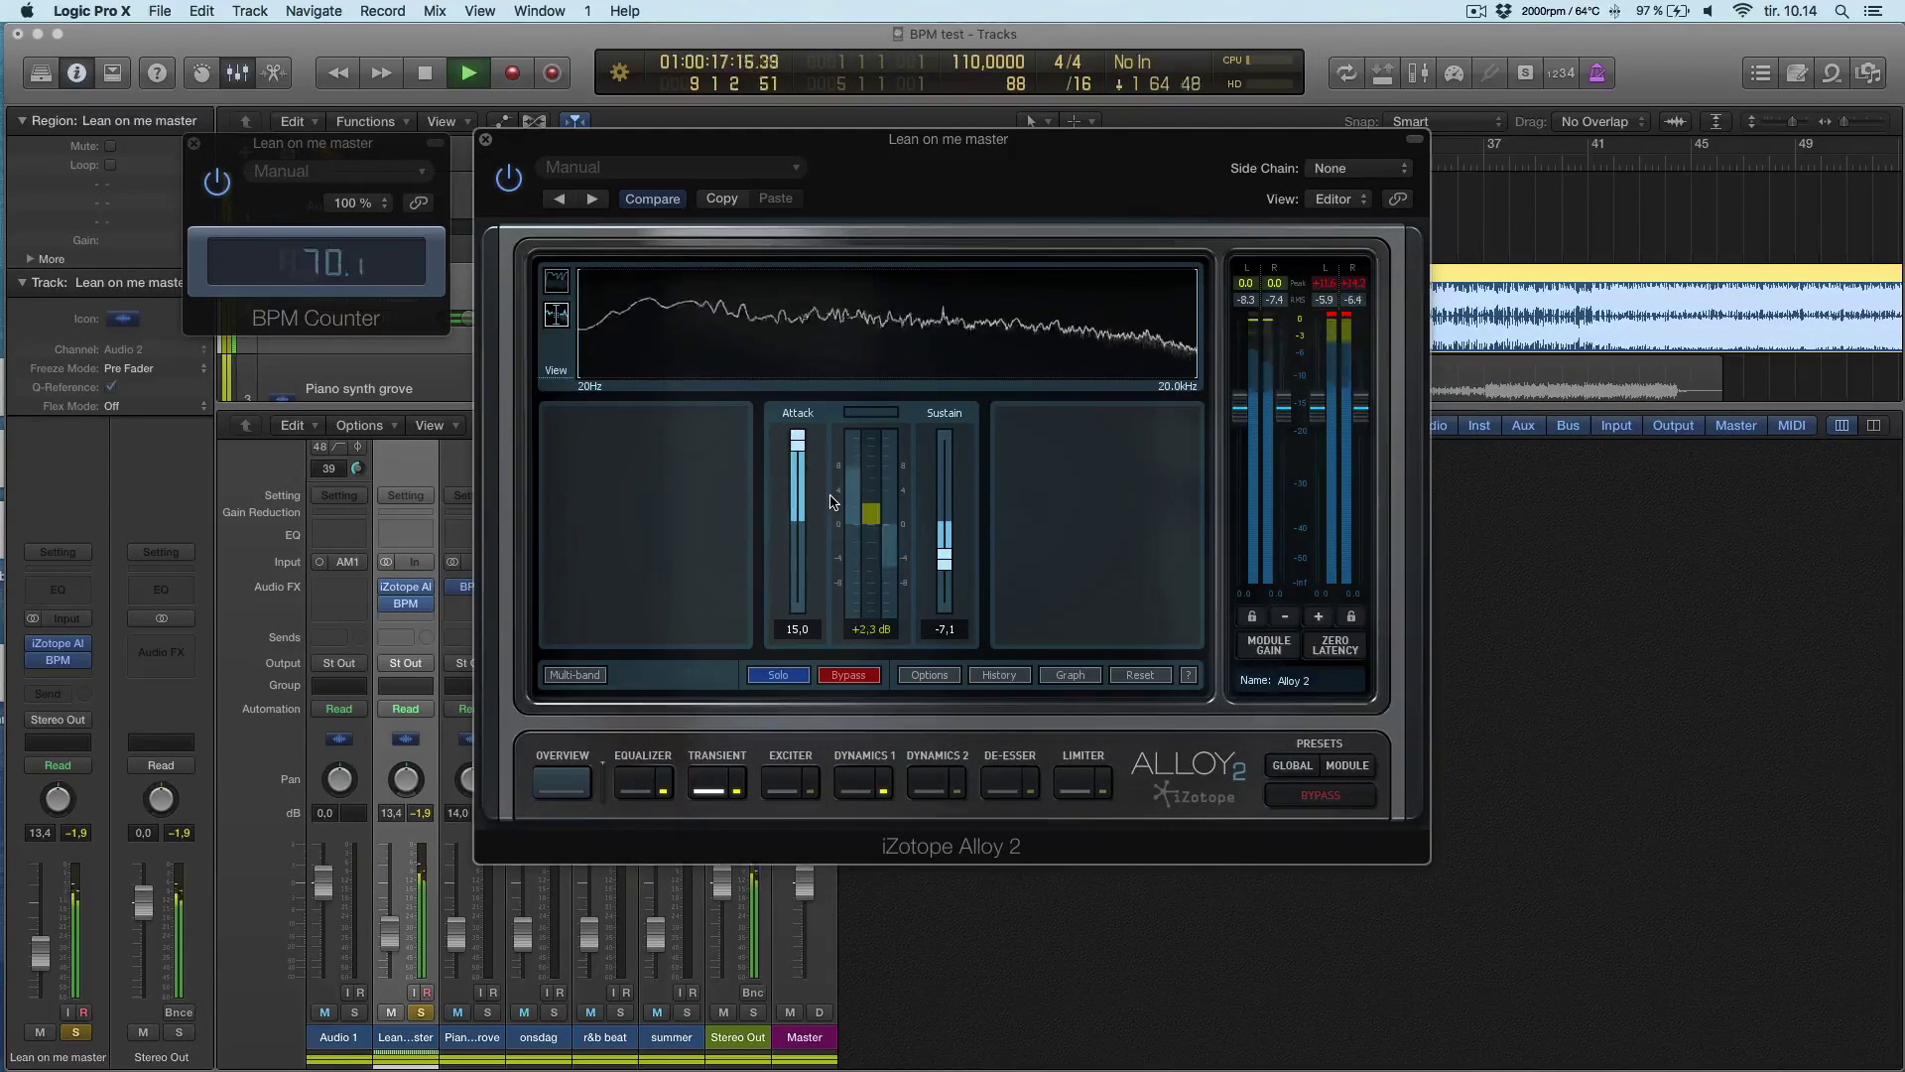
Step: Stop playback of 'Lean on me master' with the BPM Counter holding at 70.1
{"action": "key", "text": "space"}
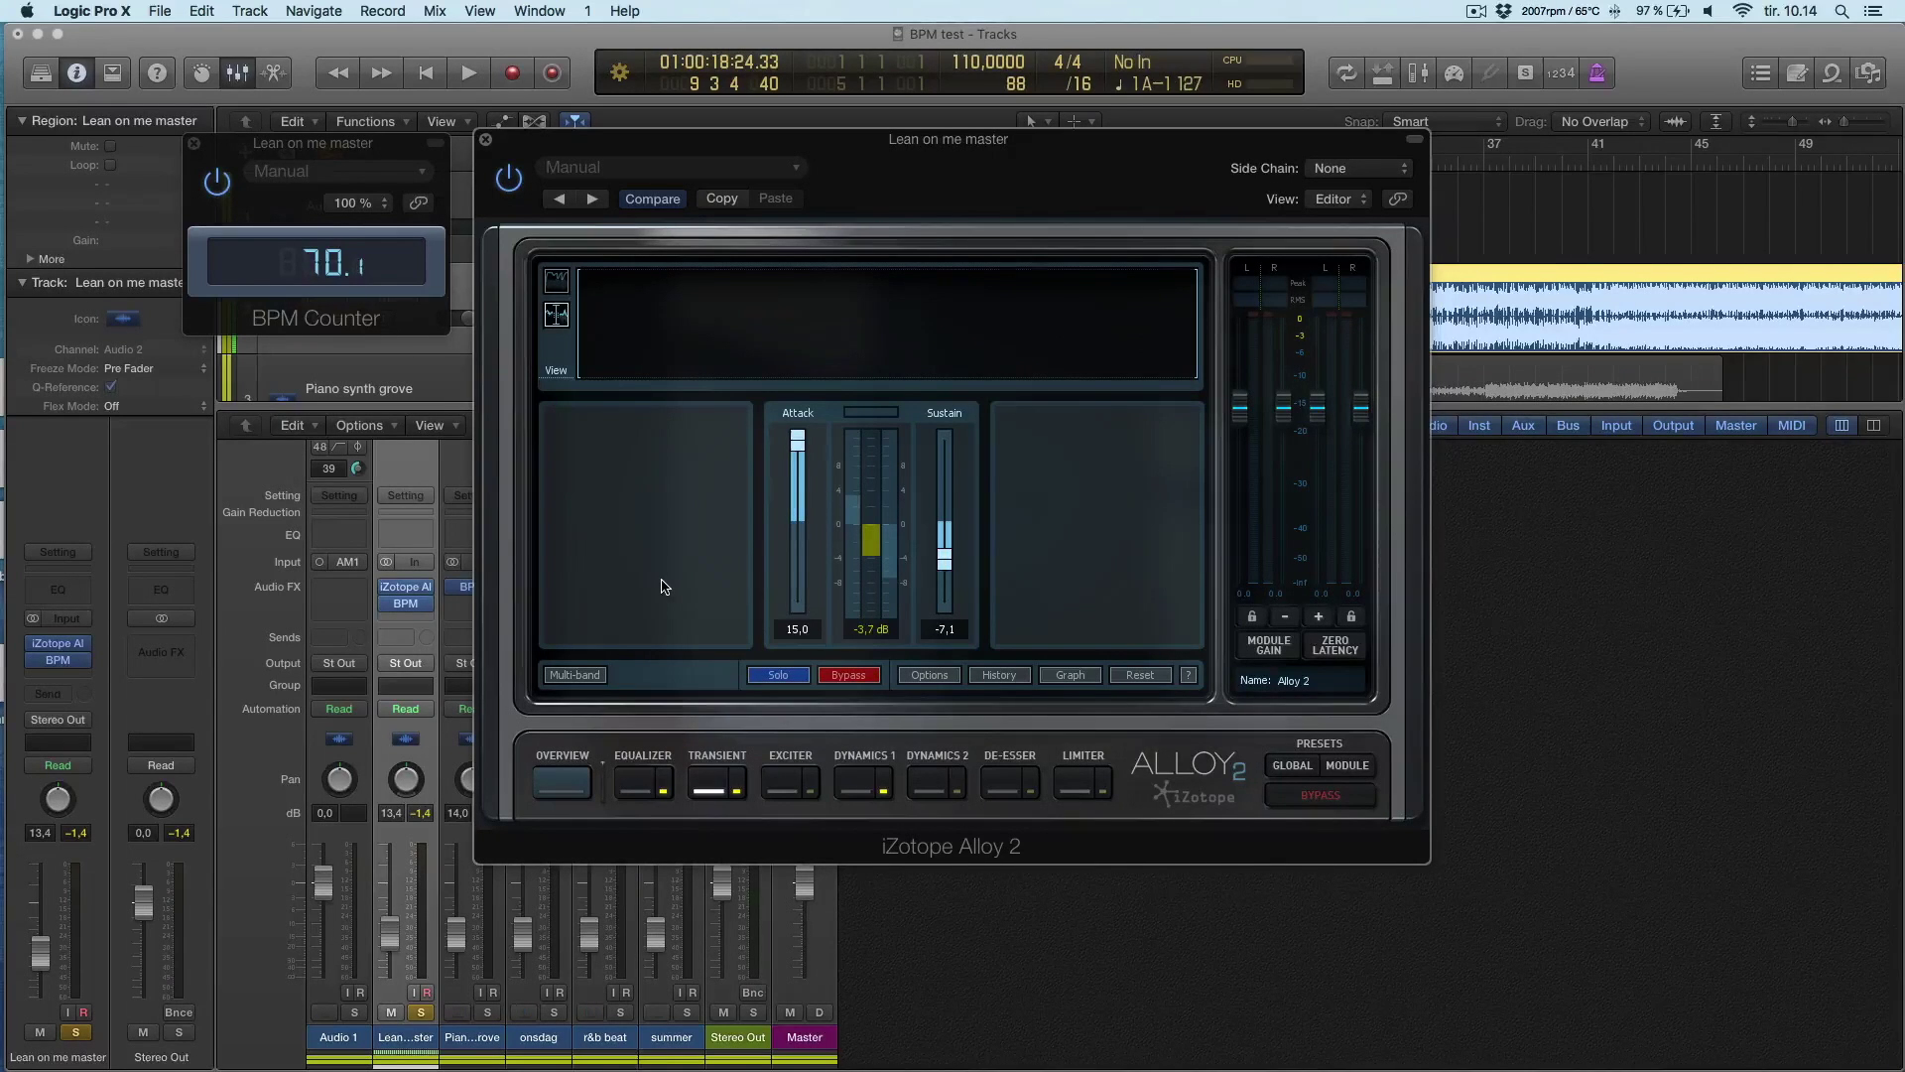